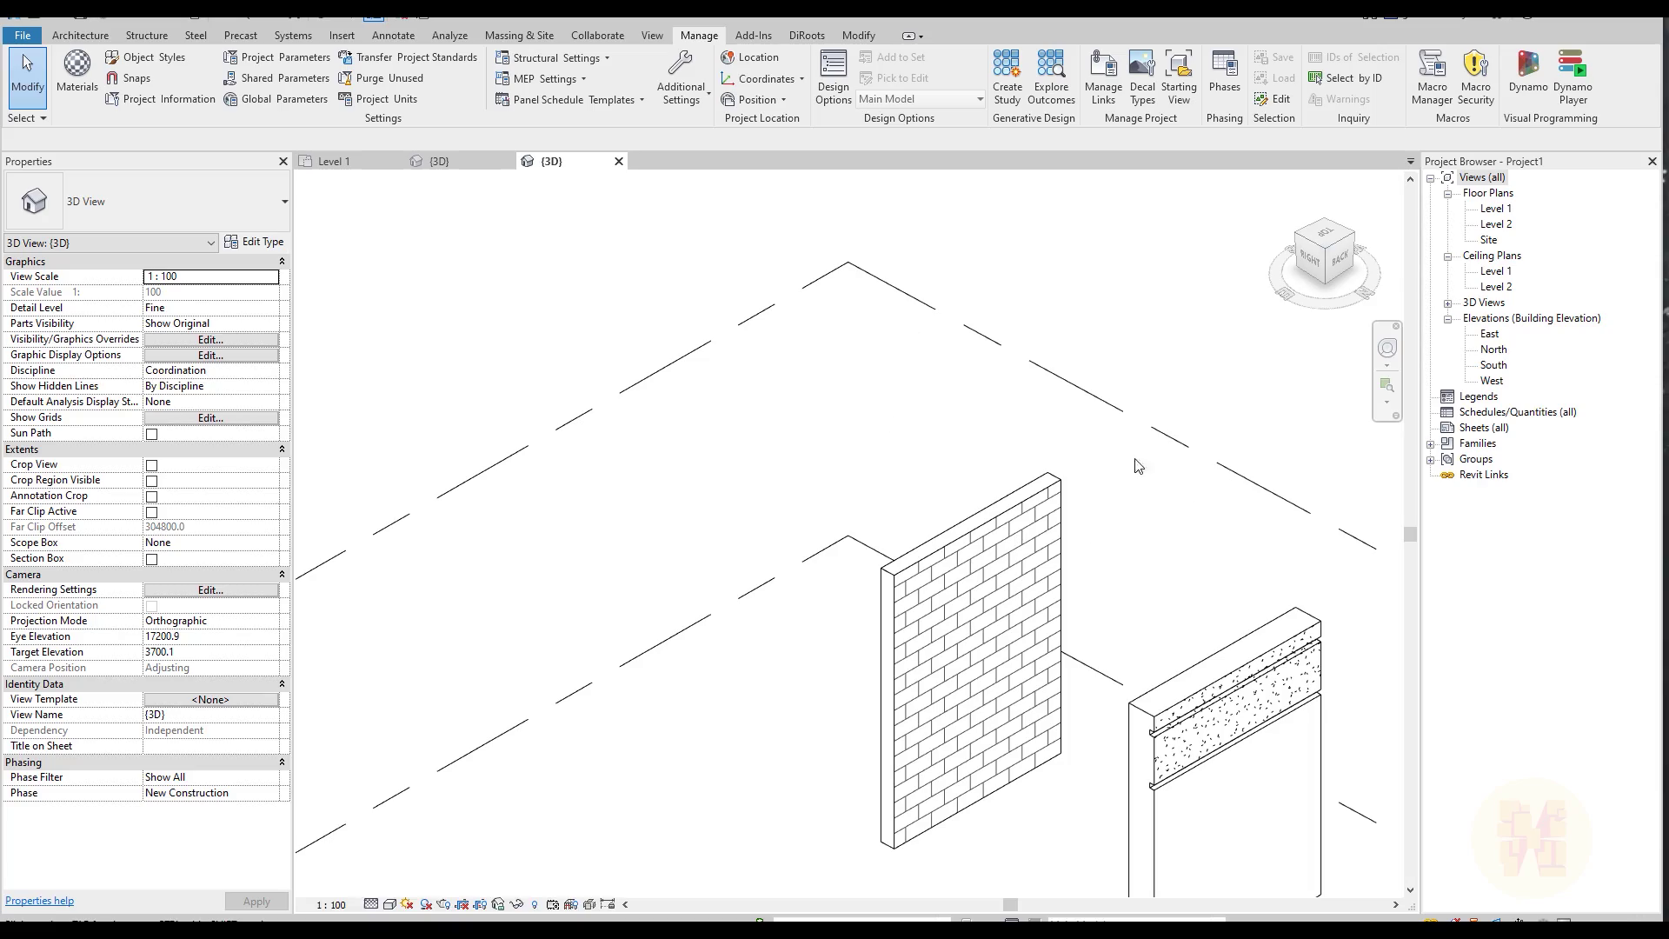
Examine the layered exterior wall's type and layer build-up in the 3D view and the Level 1 floor plan.
middle_click_drag(1126, 493, 787, 299)
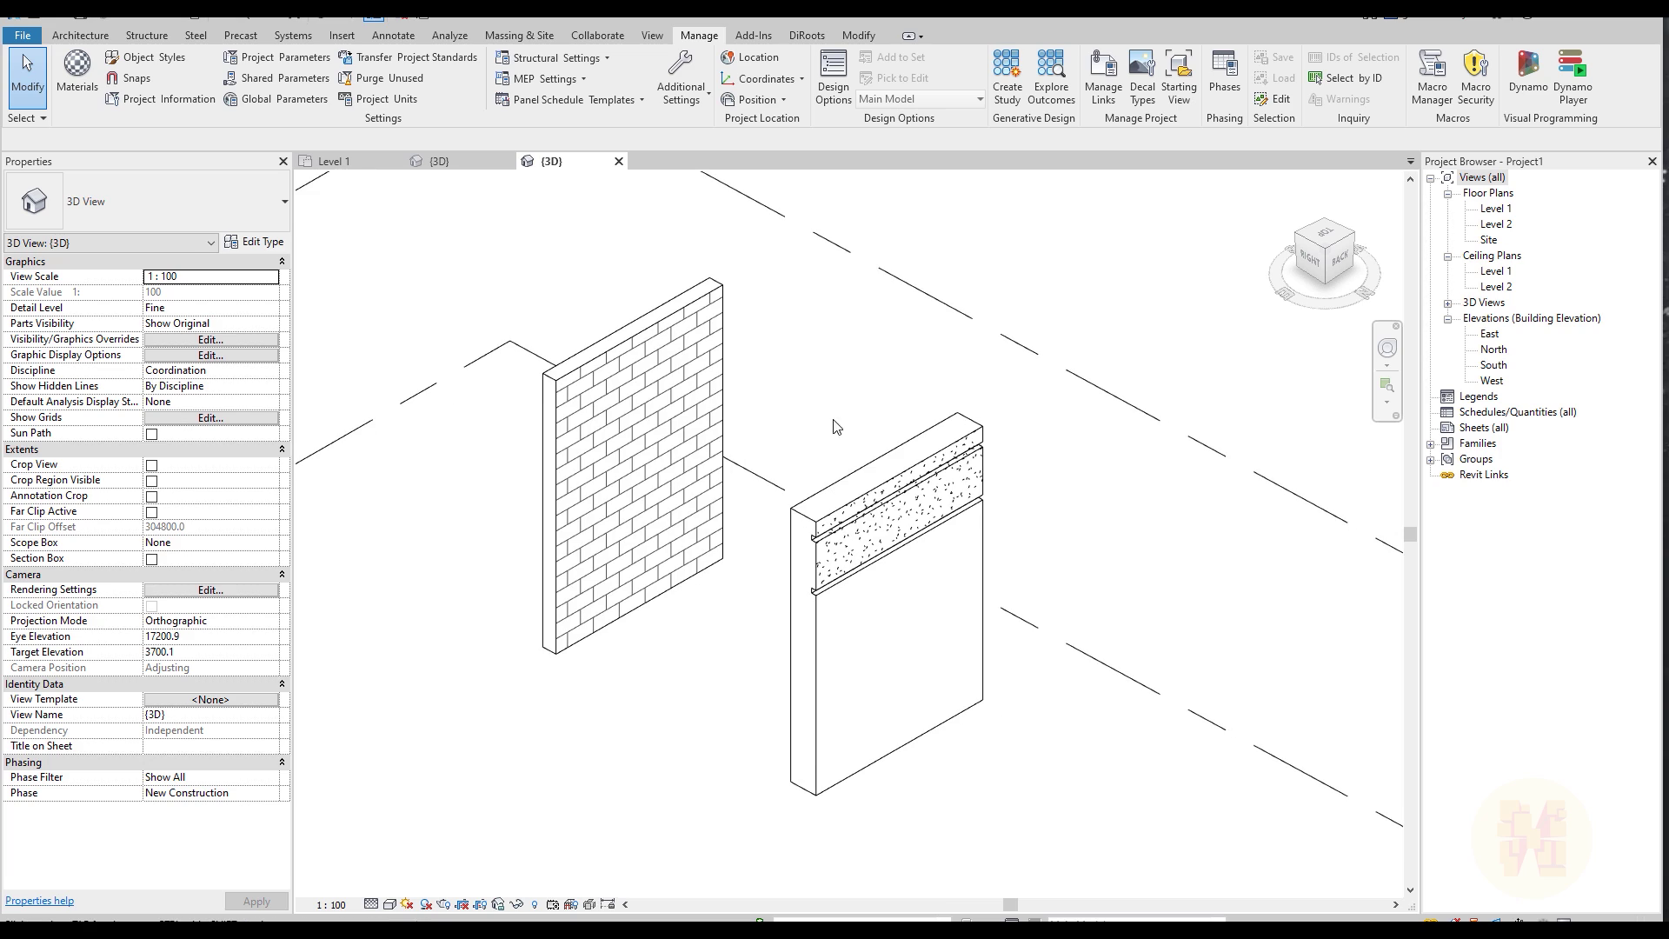
left_click(878, 565)
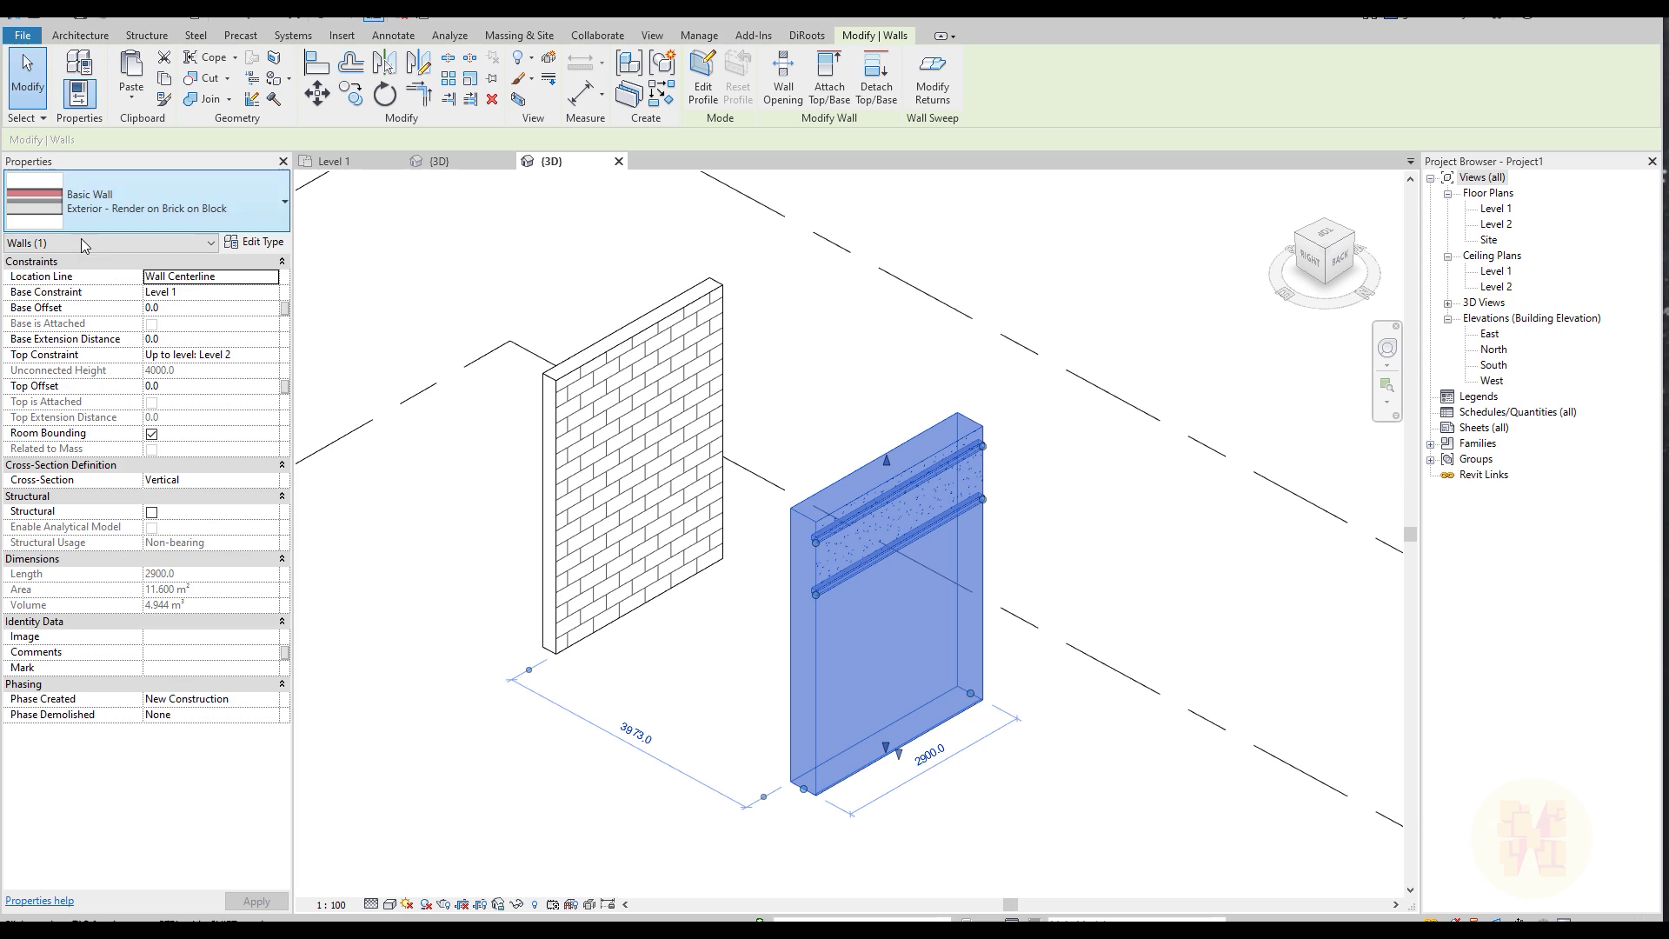
middle_click_drag(952, 544, 806, 470)
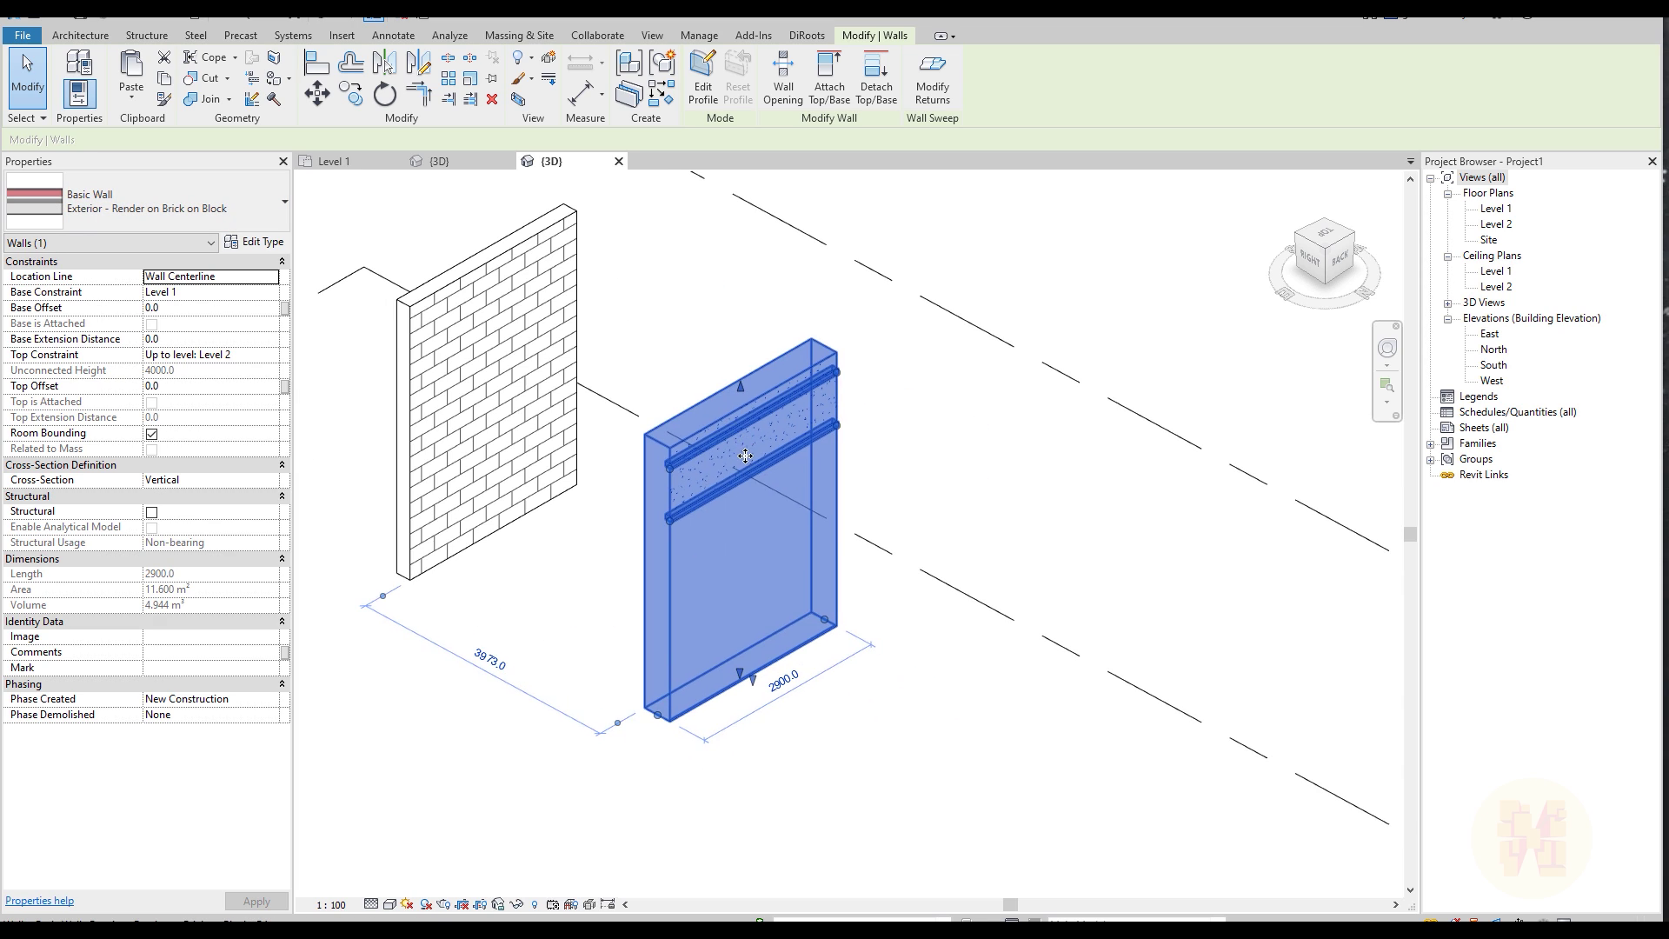
key("Escape")
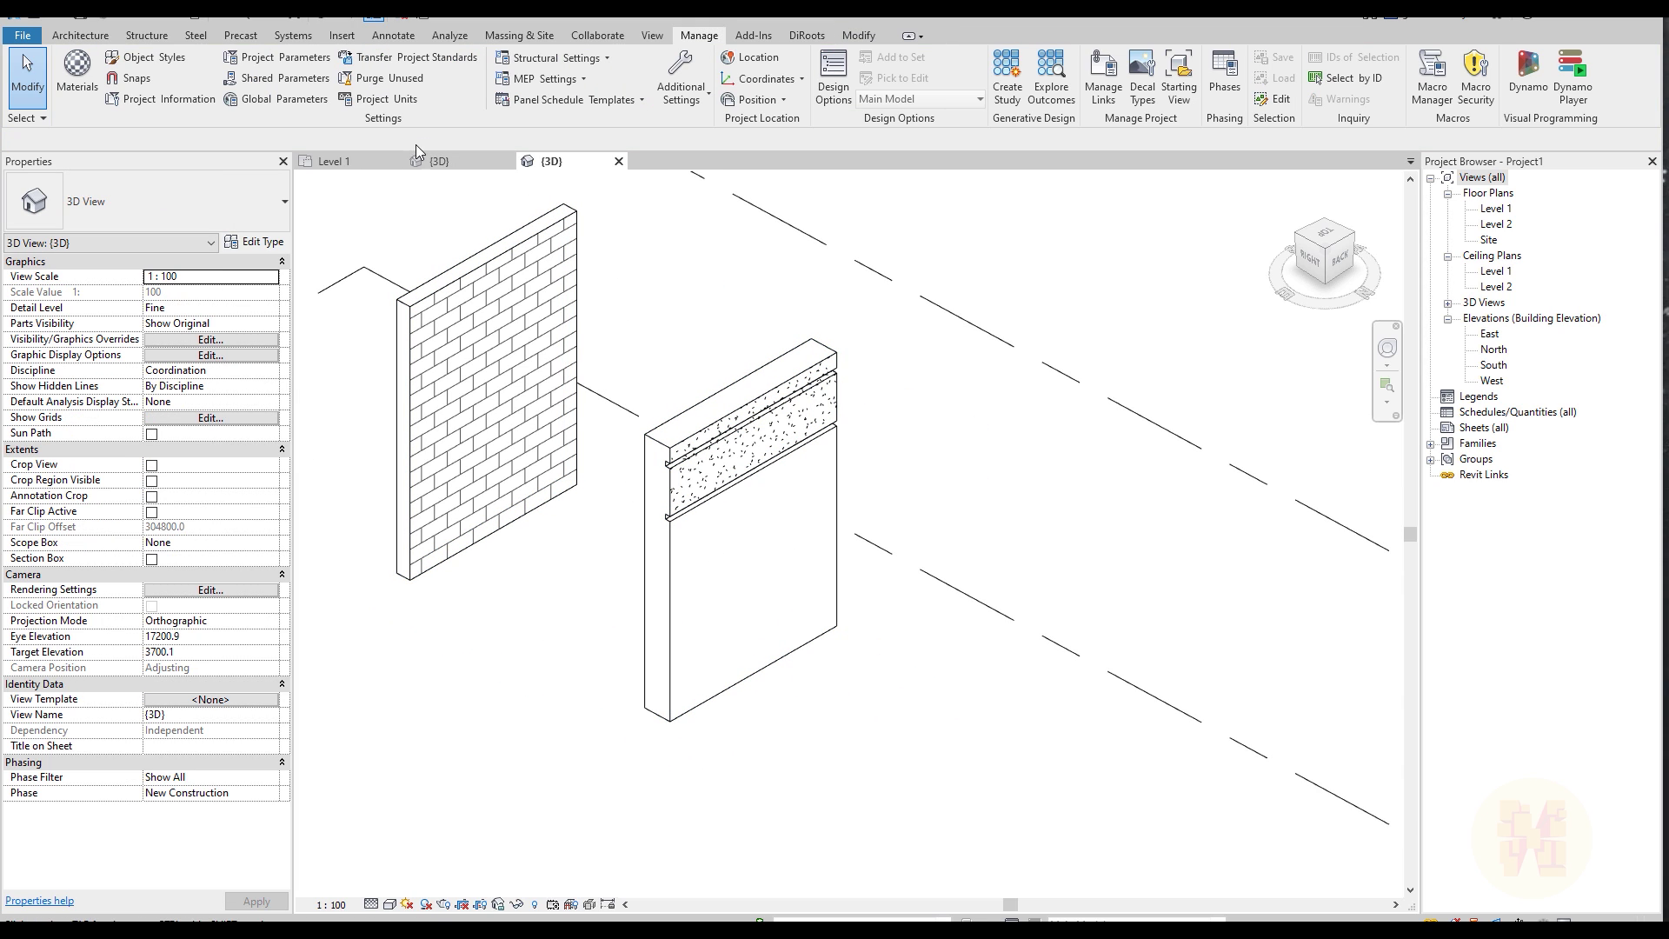
left_click(330, 162)
scroll(778, 622, "up", 1)
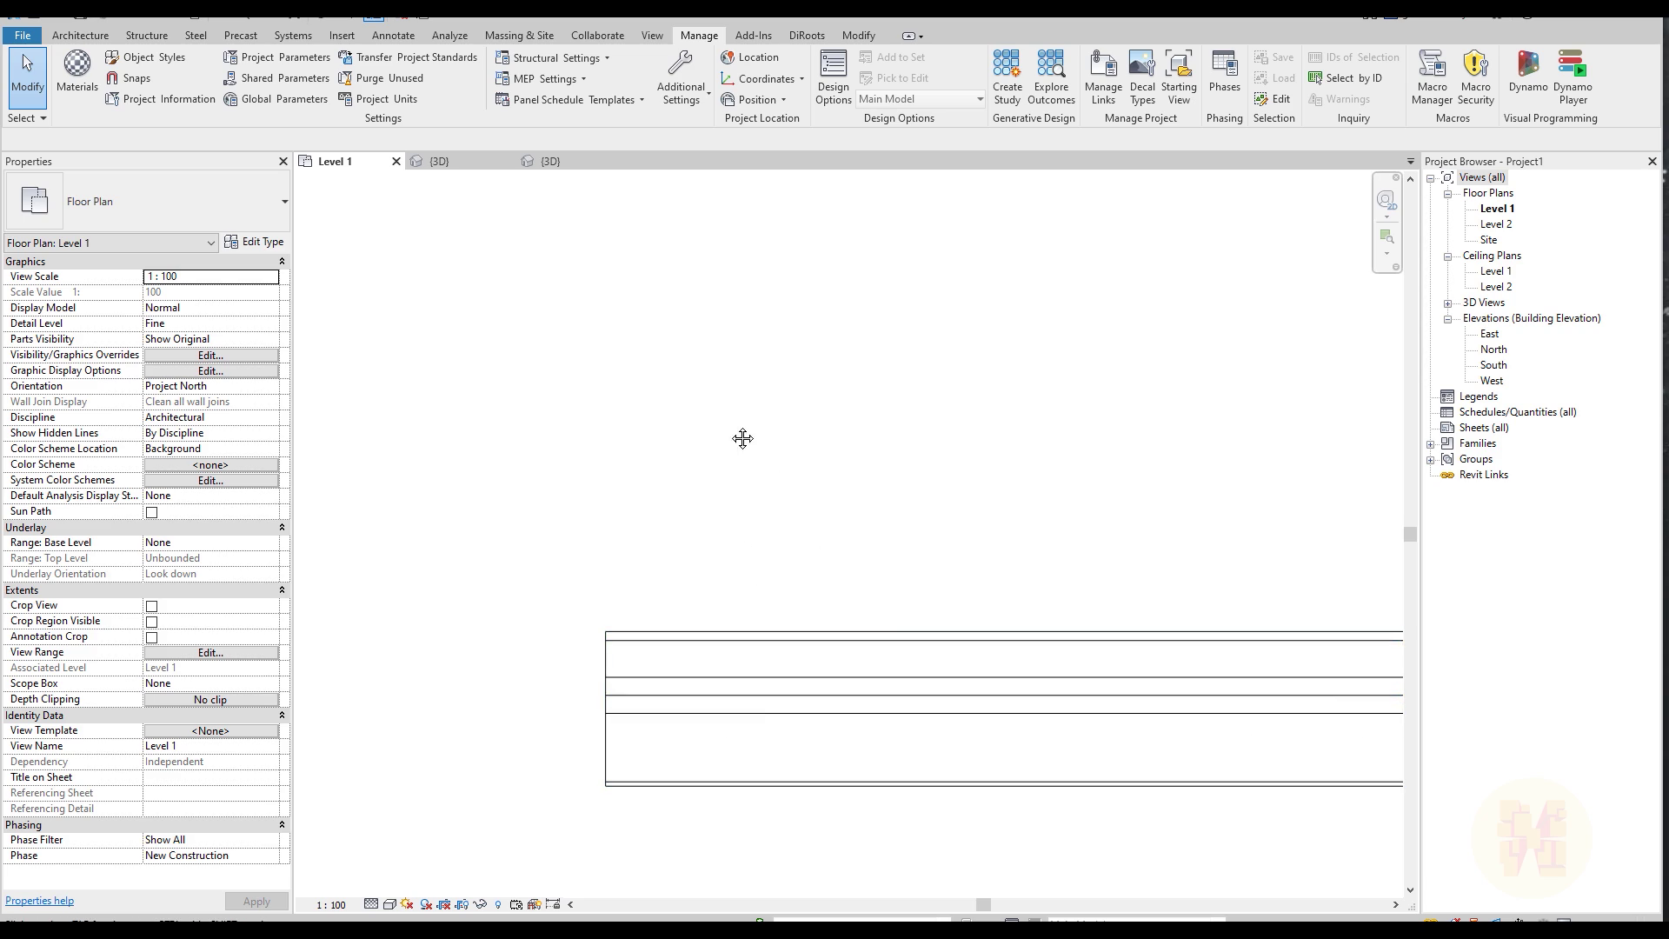
middle_click_drag(741, 440, 626, 333)
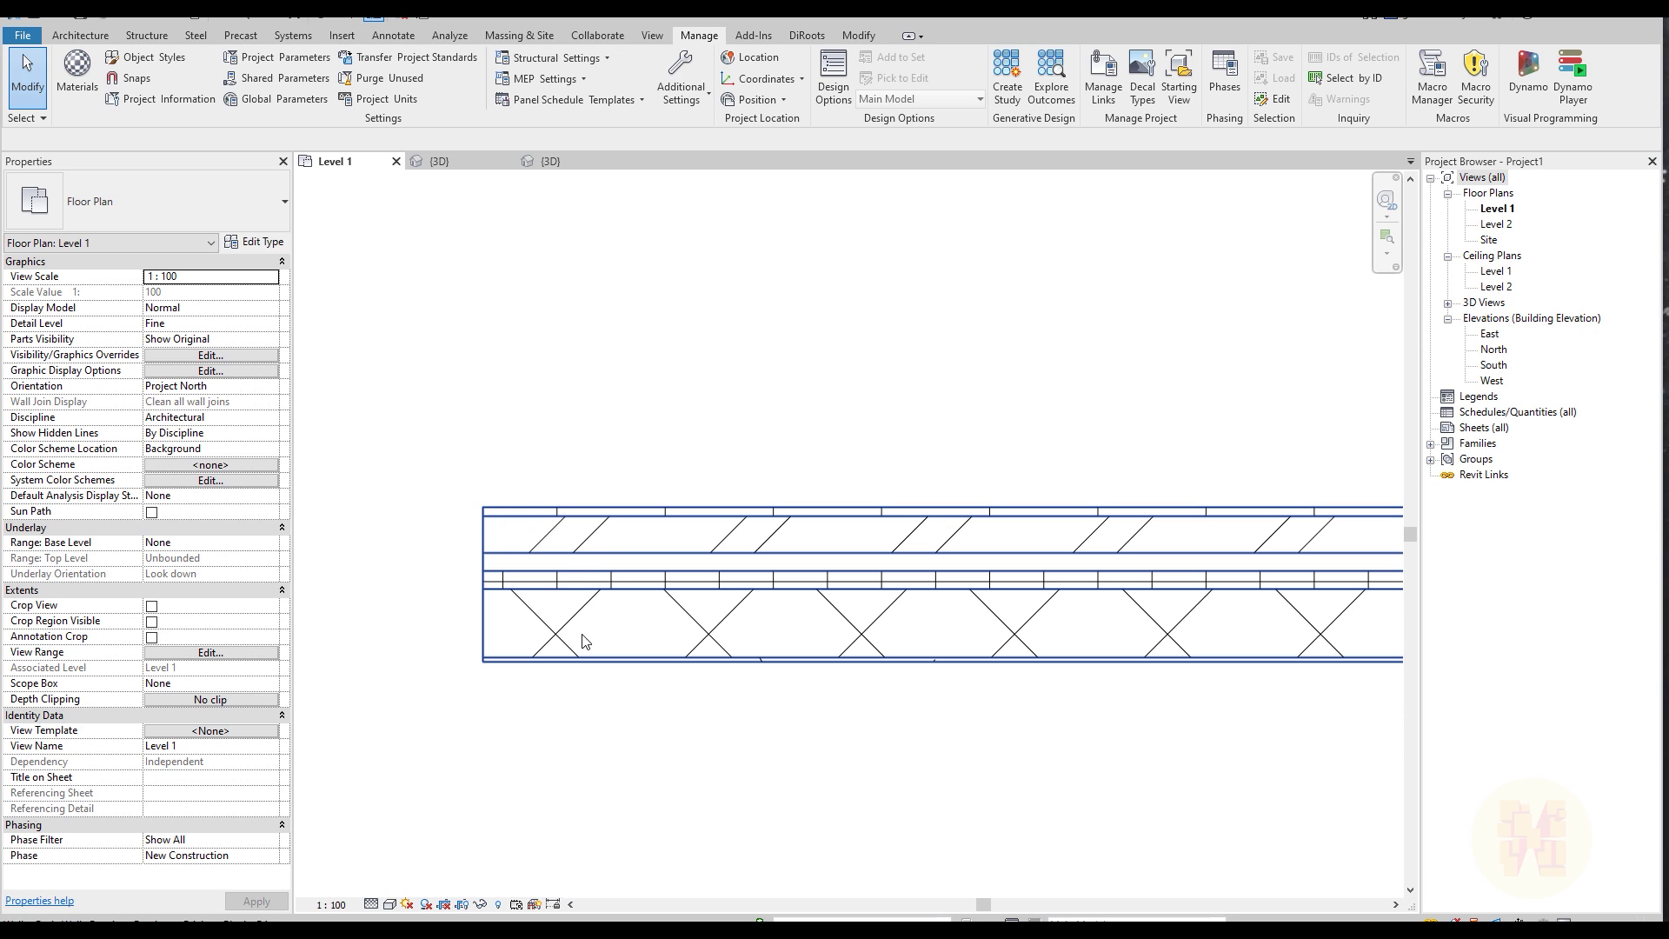
left_click(545, 164)
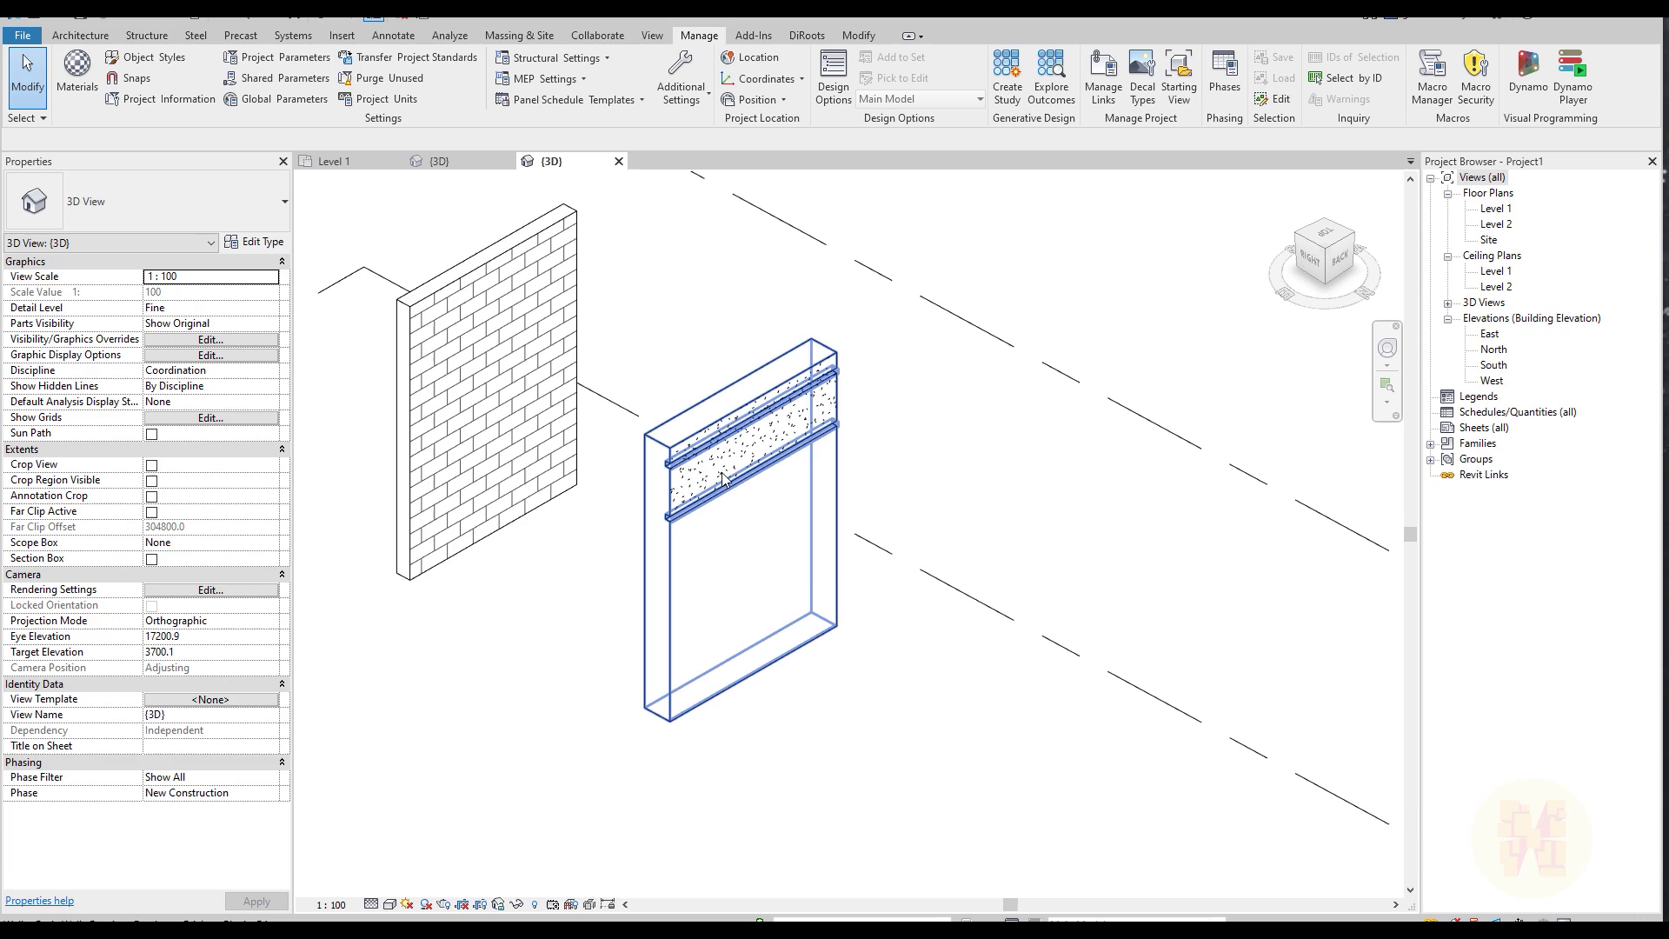
left_click(711, 544)
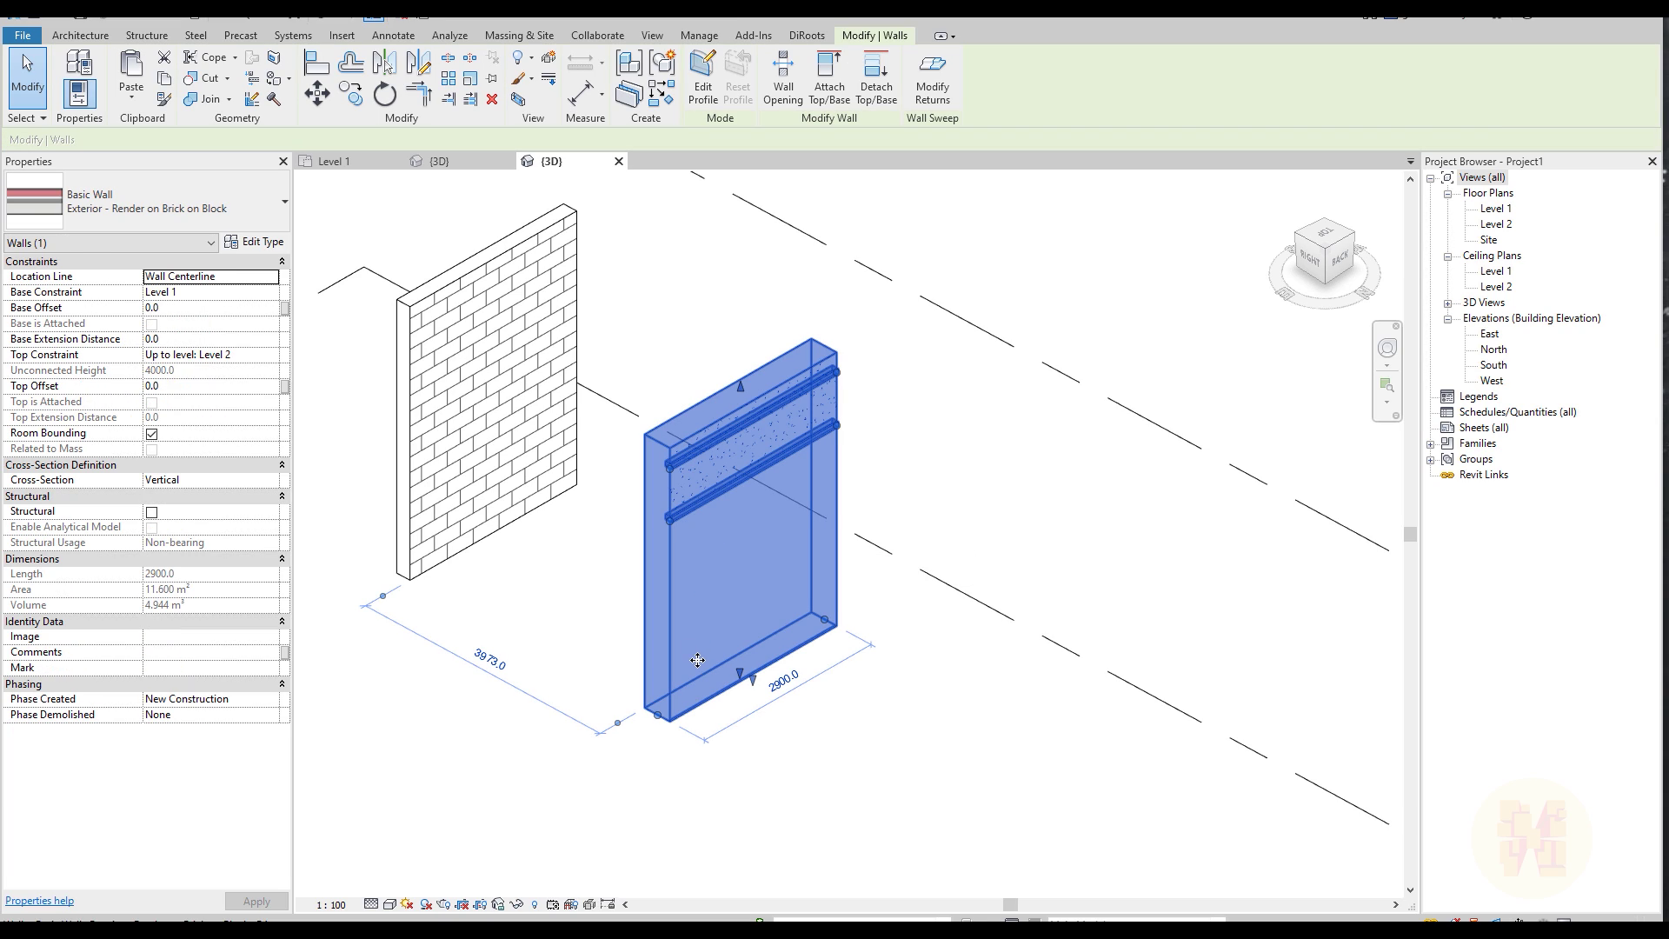
left_click(742, 748)
Assign assembly code 23.15.15.13.11 - Natural Stone Wall Tiles to the Exterior - Render on Brick on Block wall type.
left_click(704, 626)
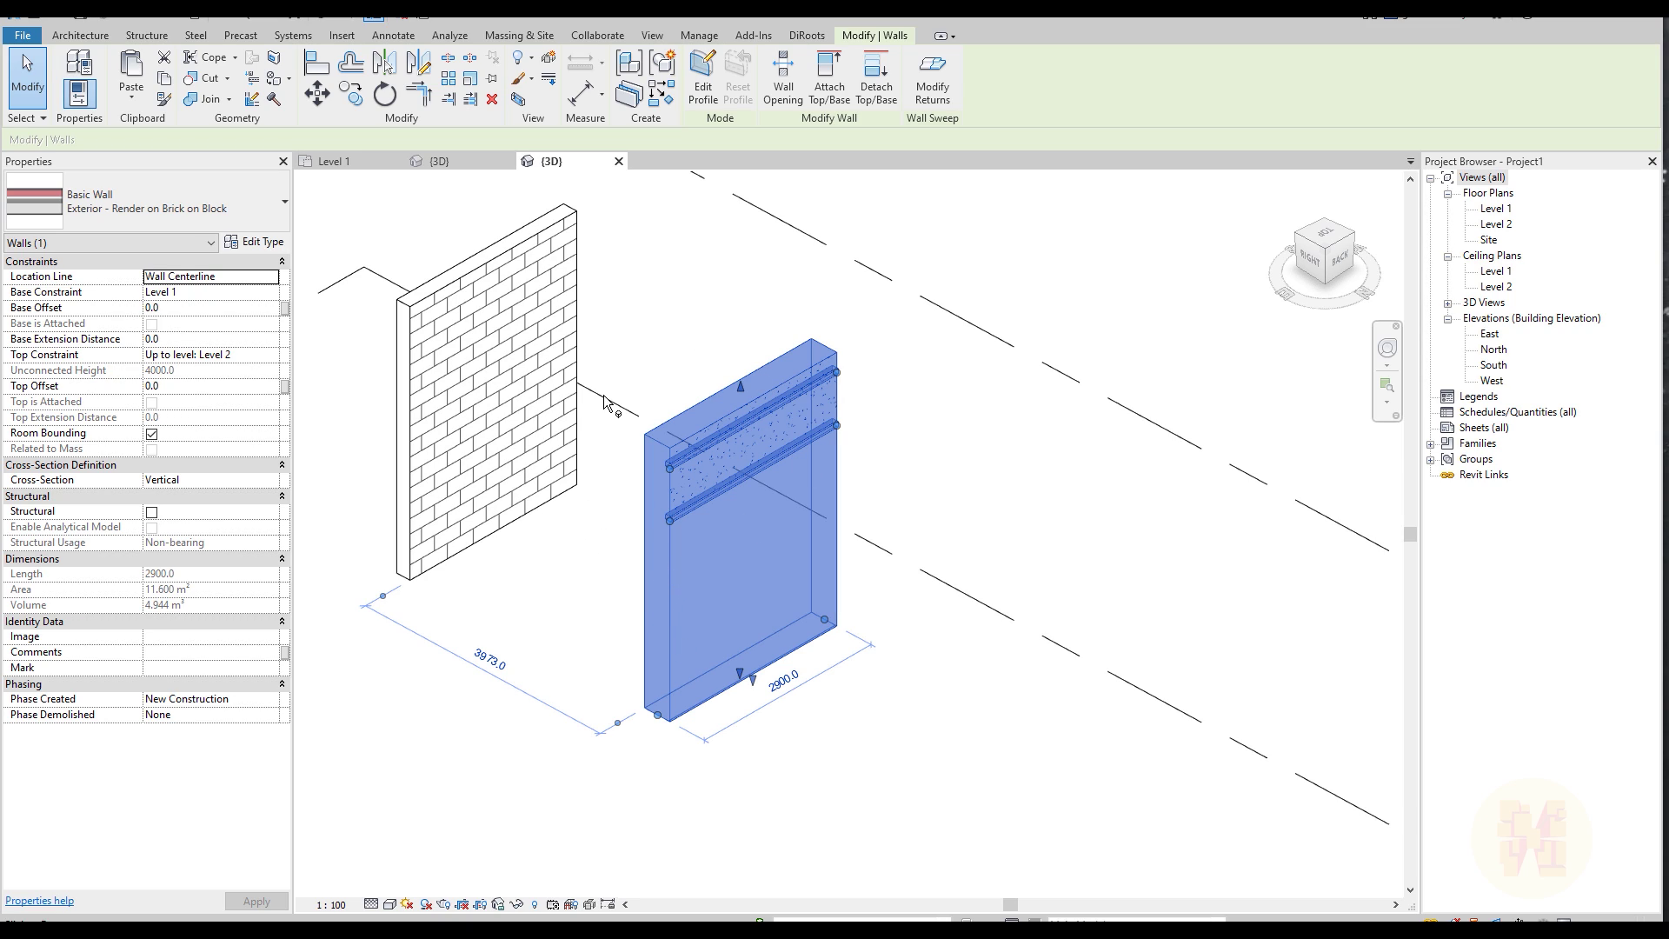
left_click(261, 242)
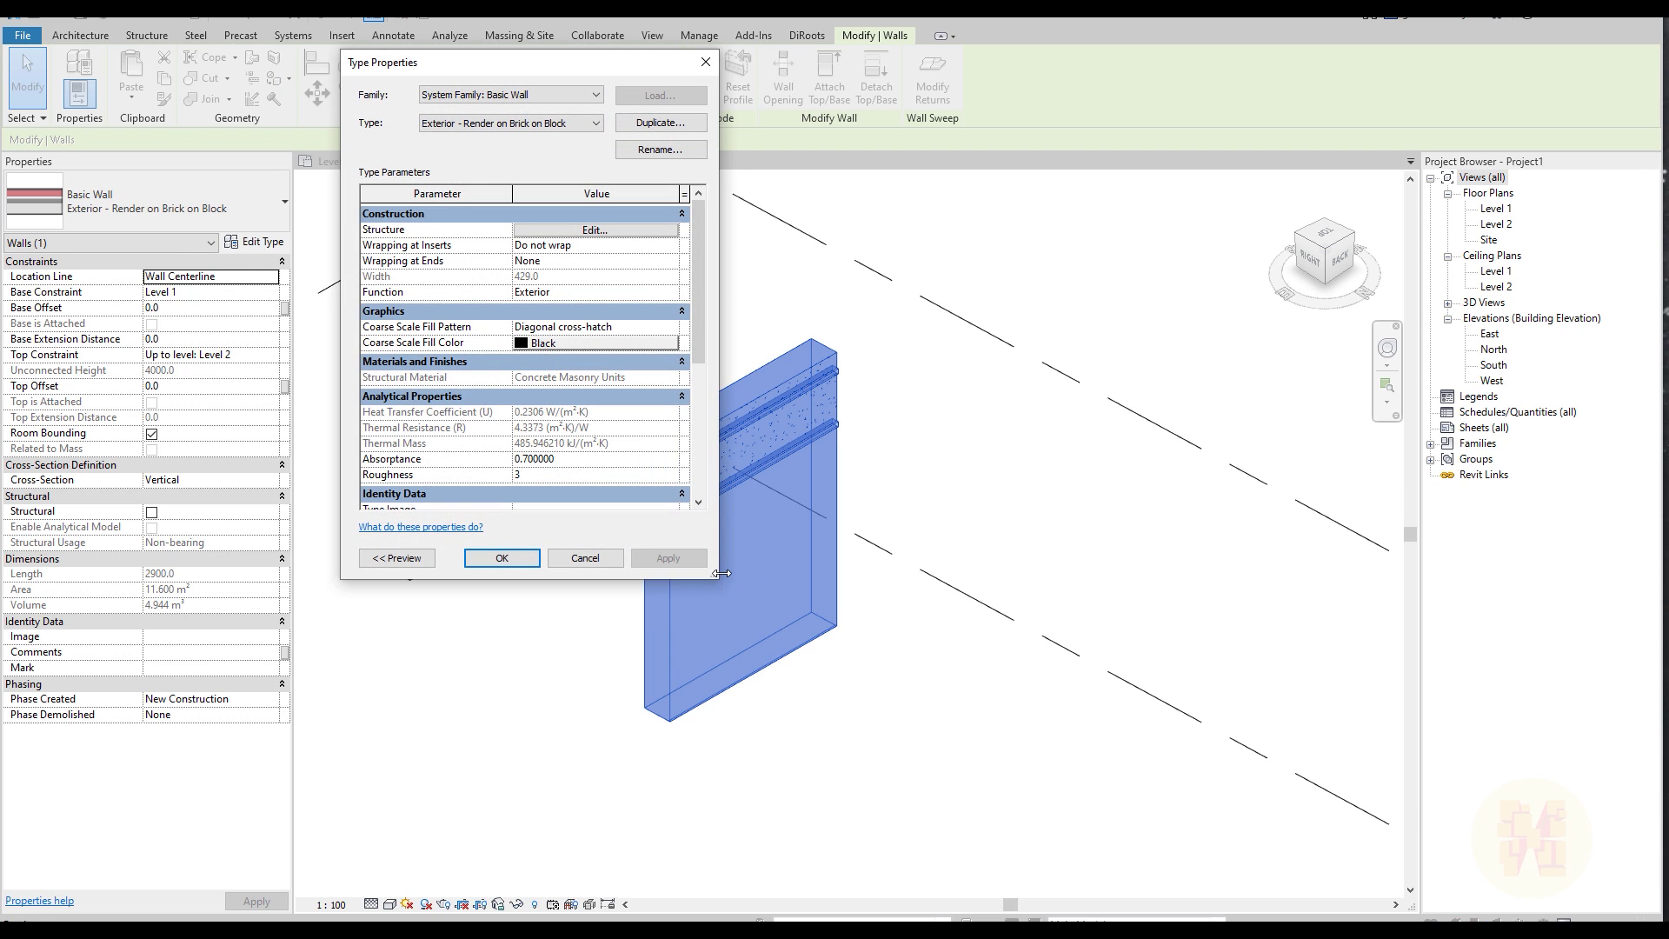
left_click_drag(718, 583, 968, 770)
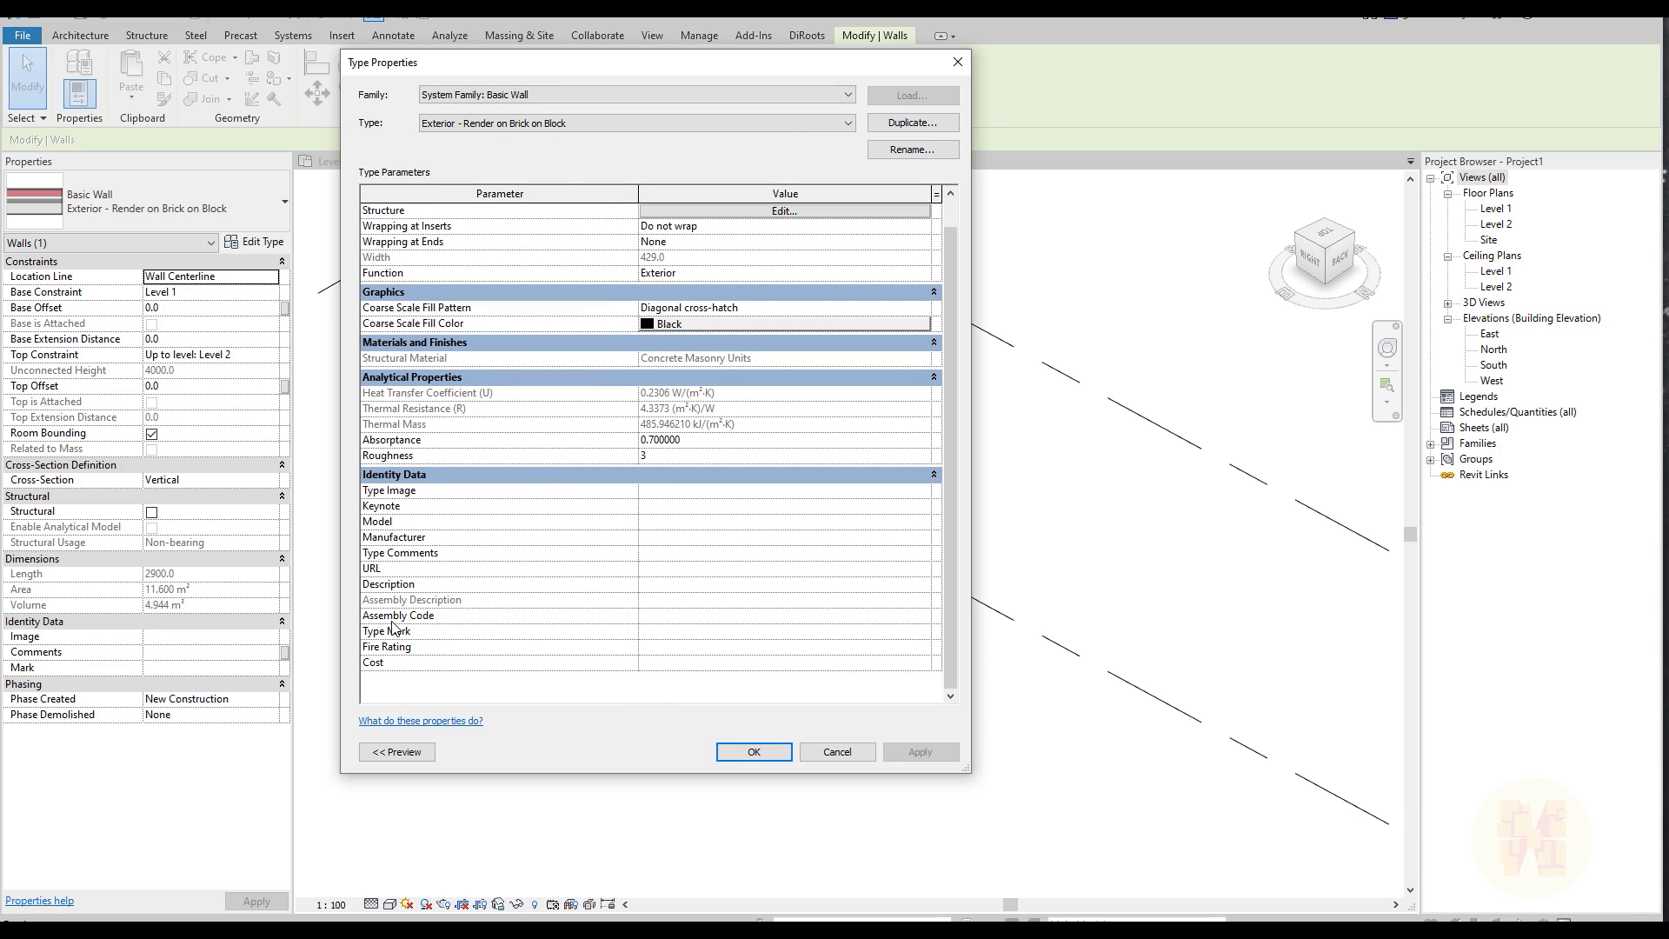
left_click(923, 615)
left_click(923, 616)
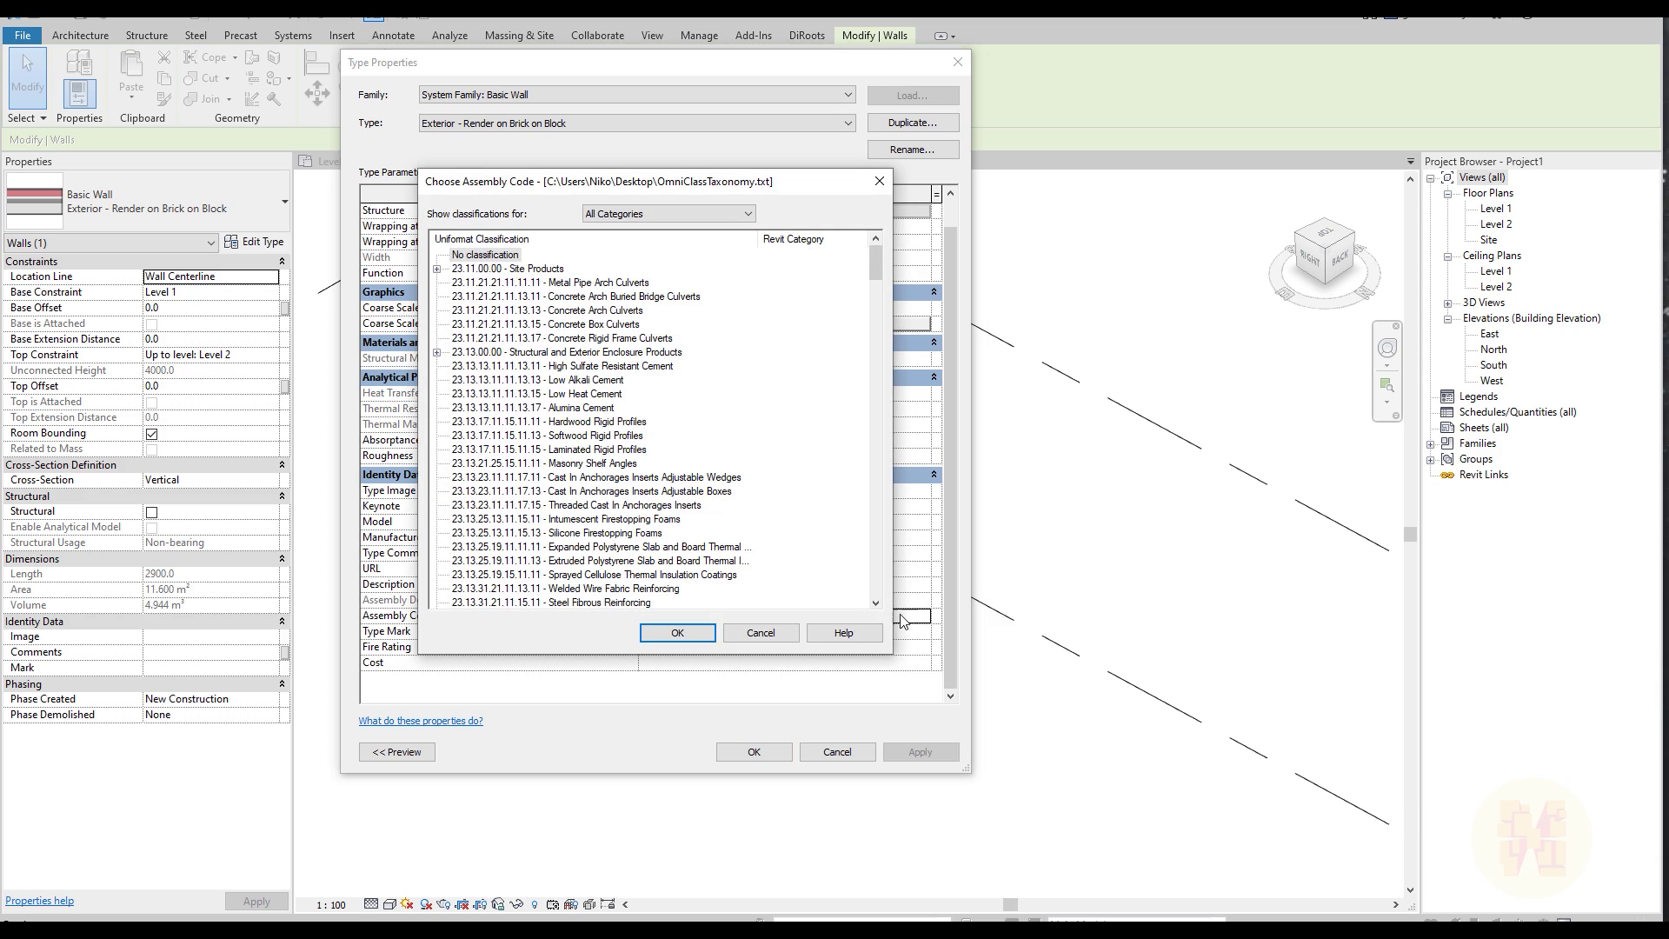
scroll(500, 372, "down", 2)
scroll(500, 372, "down", 4)
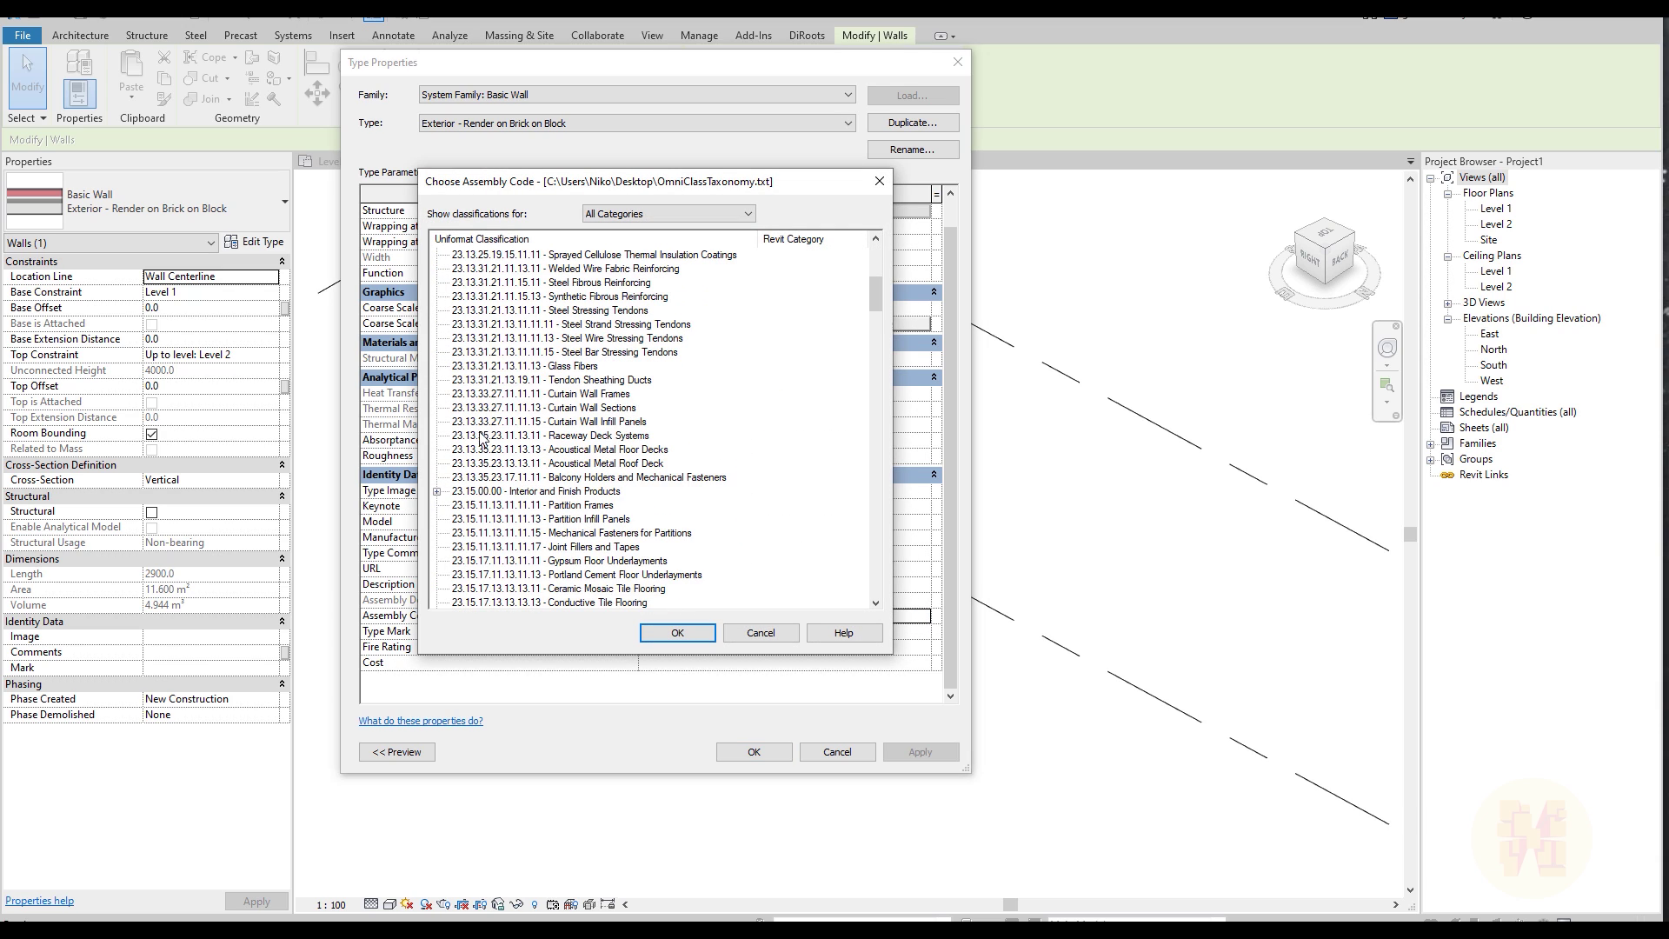
left_click(436, 491)
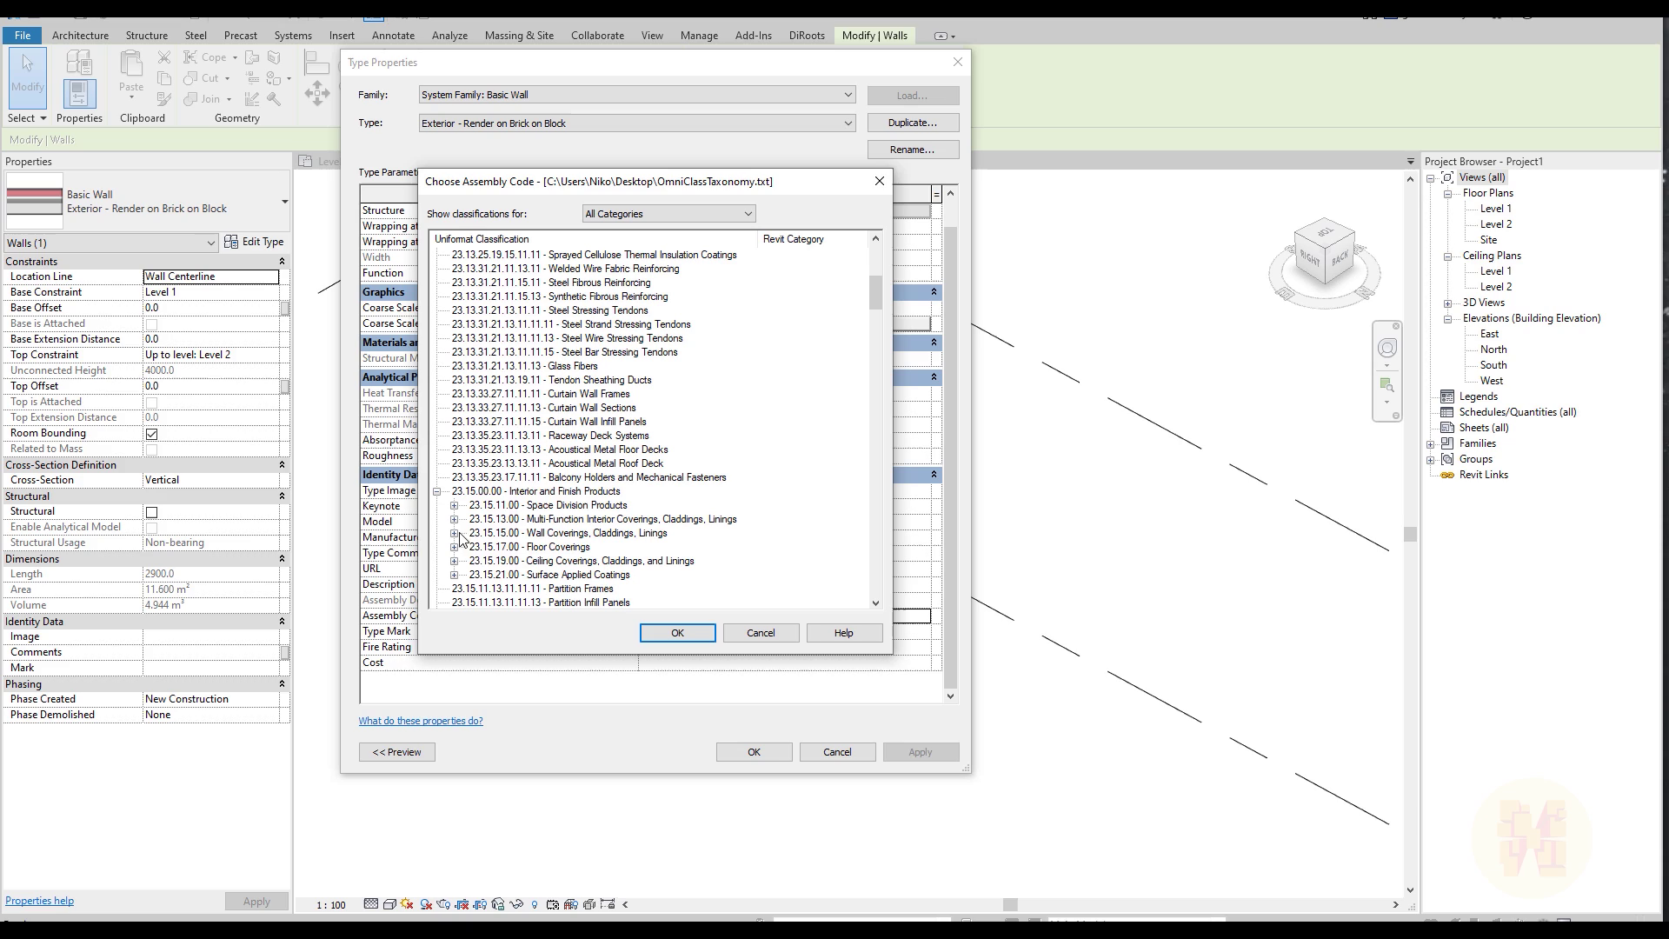
left_click(453, 533)
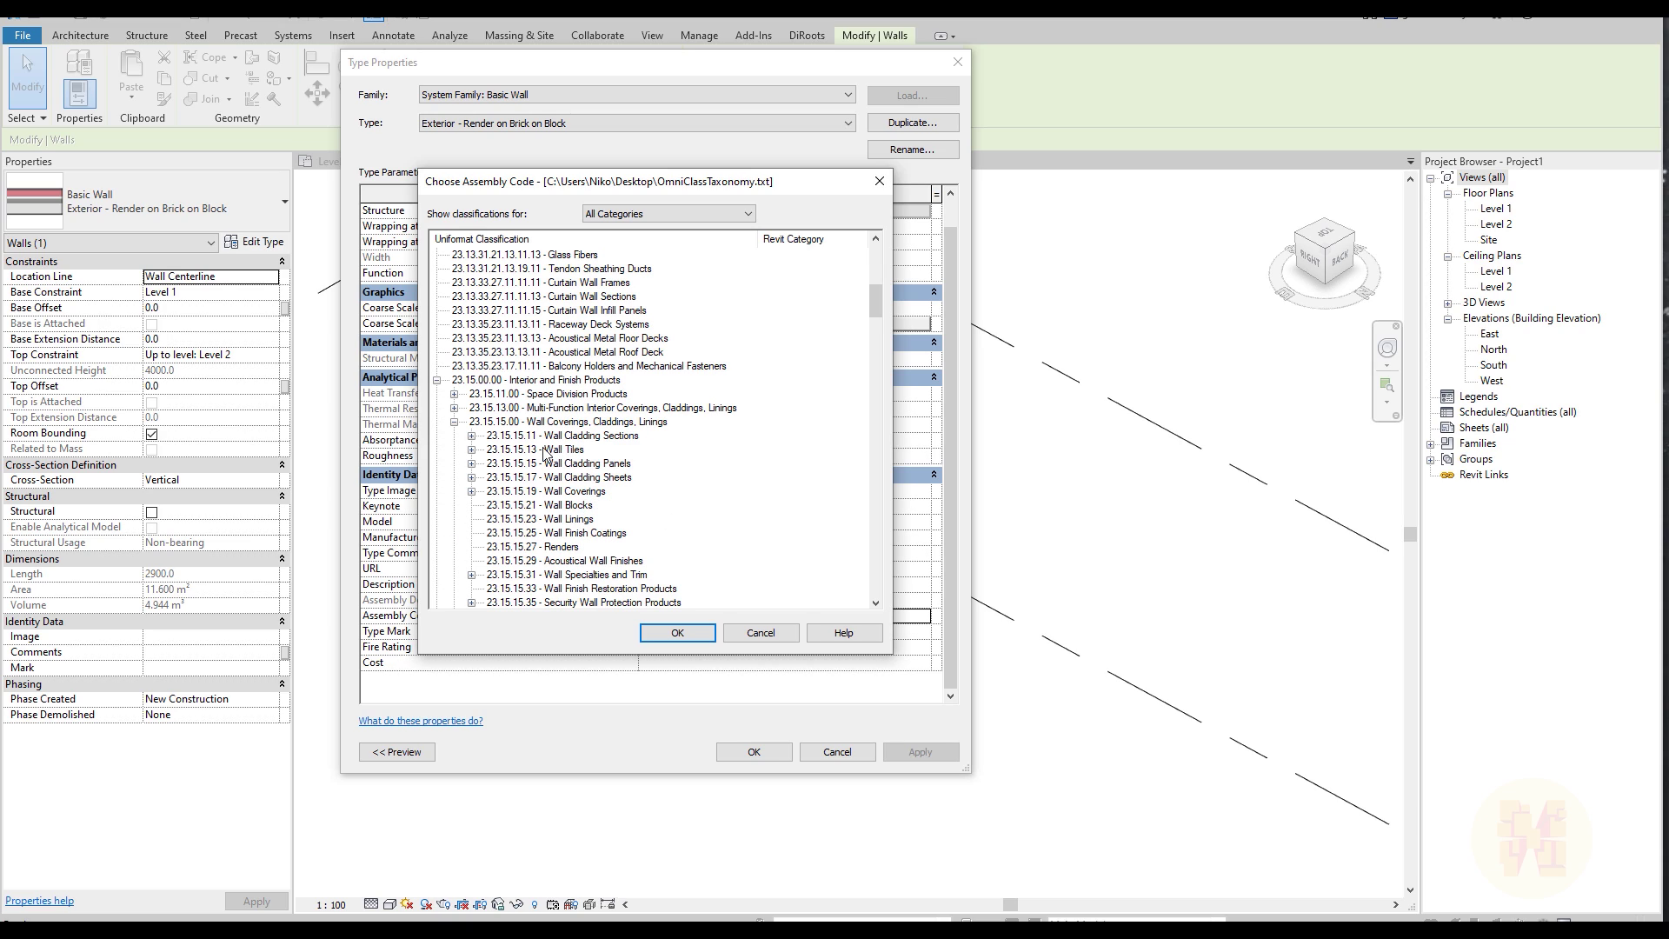
left_click(472, 450)
left_click(639, 466)
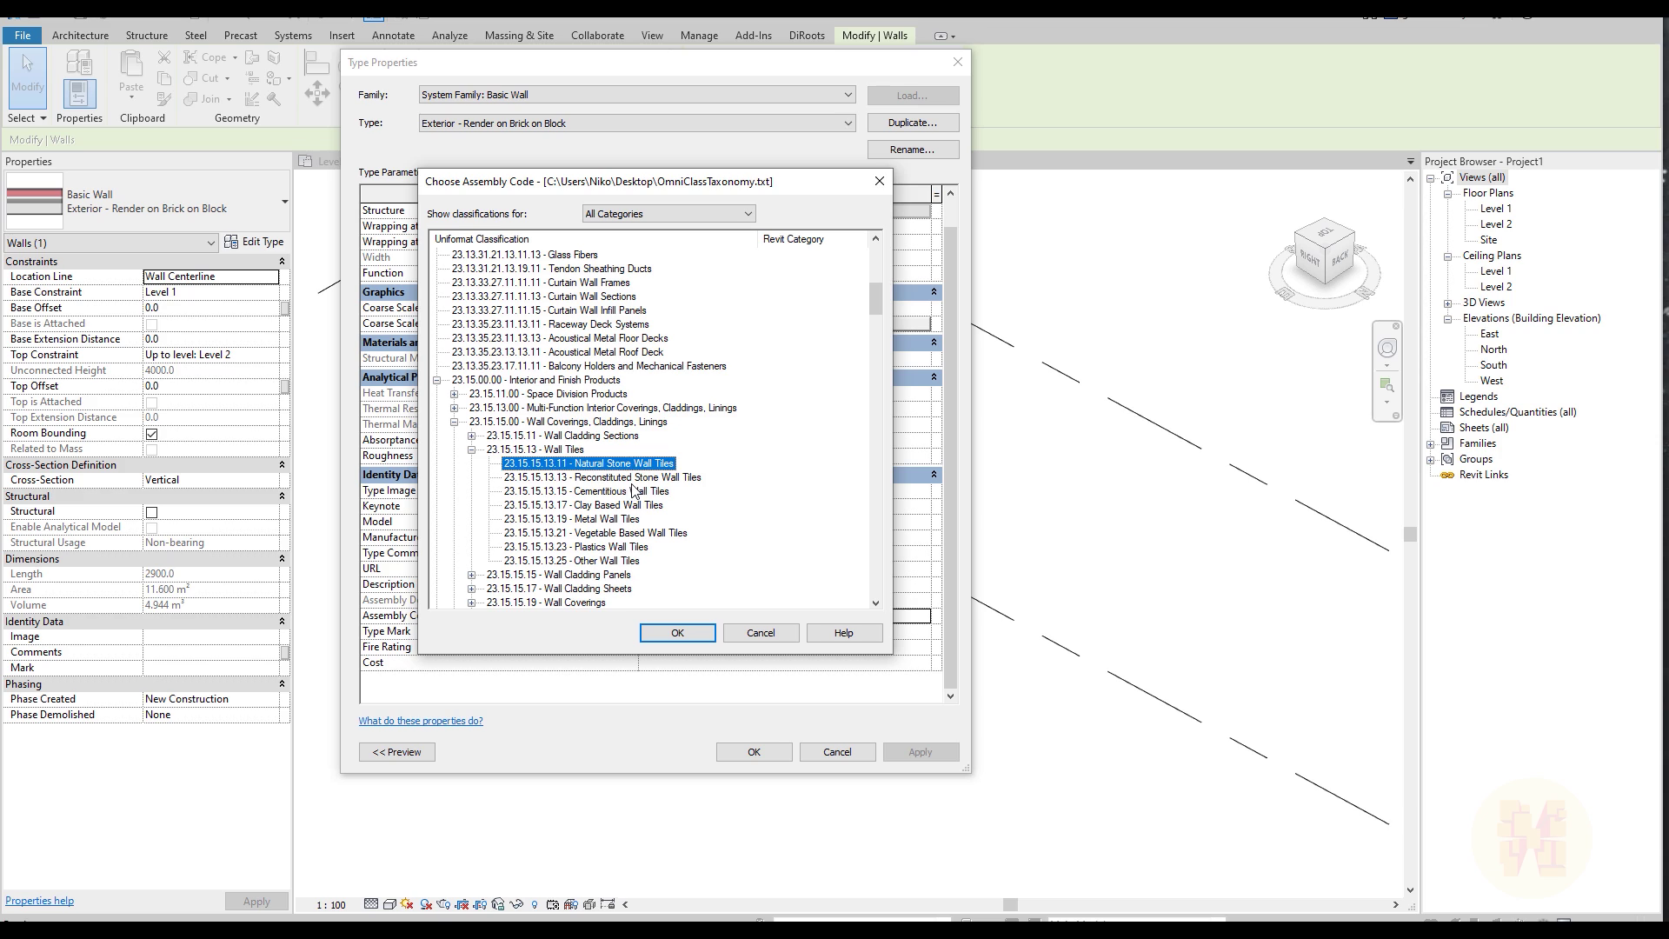
left_click(691, 637)
left_click(754, 751)
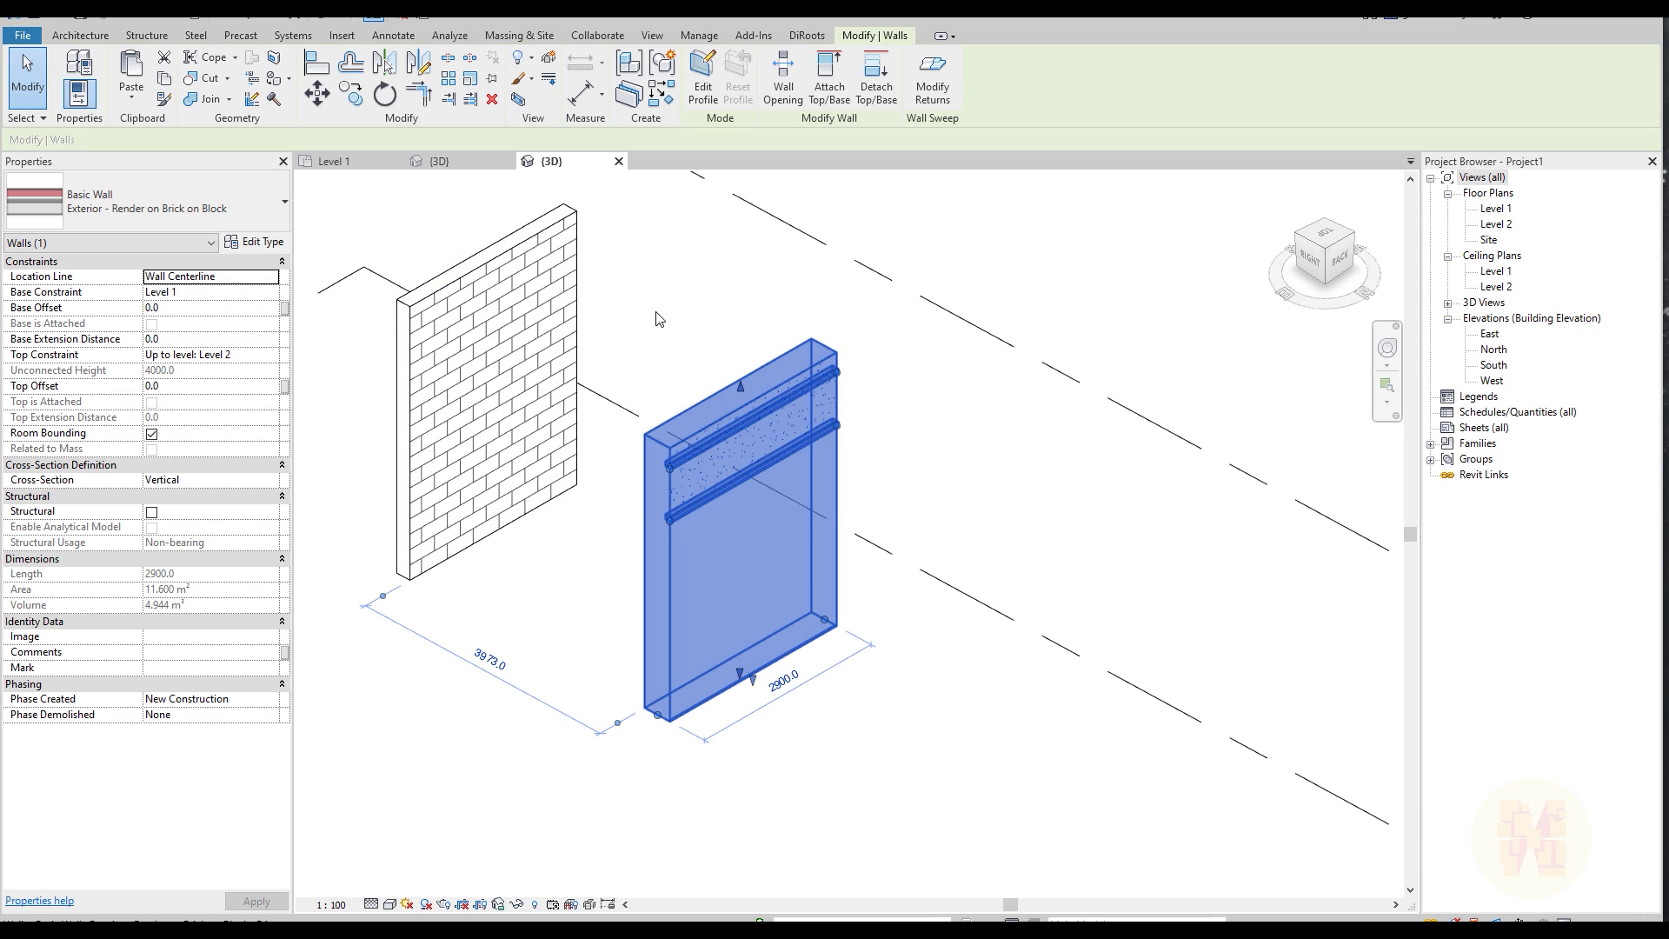
Create parts from the Exterior - Render on Brick on Block wall.
left_click(622, 98)
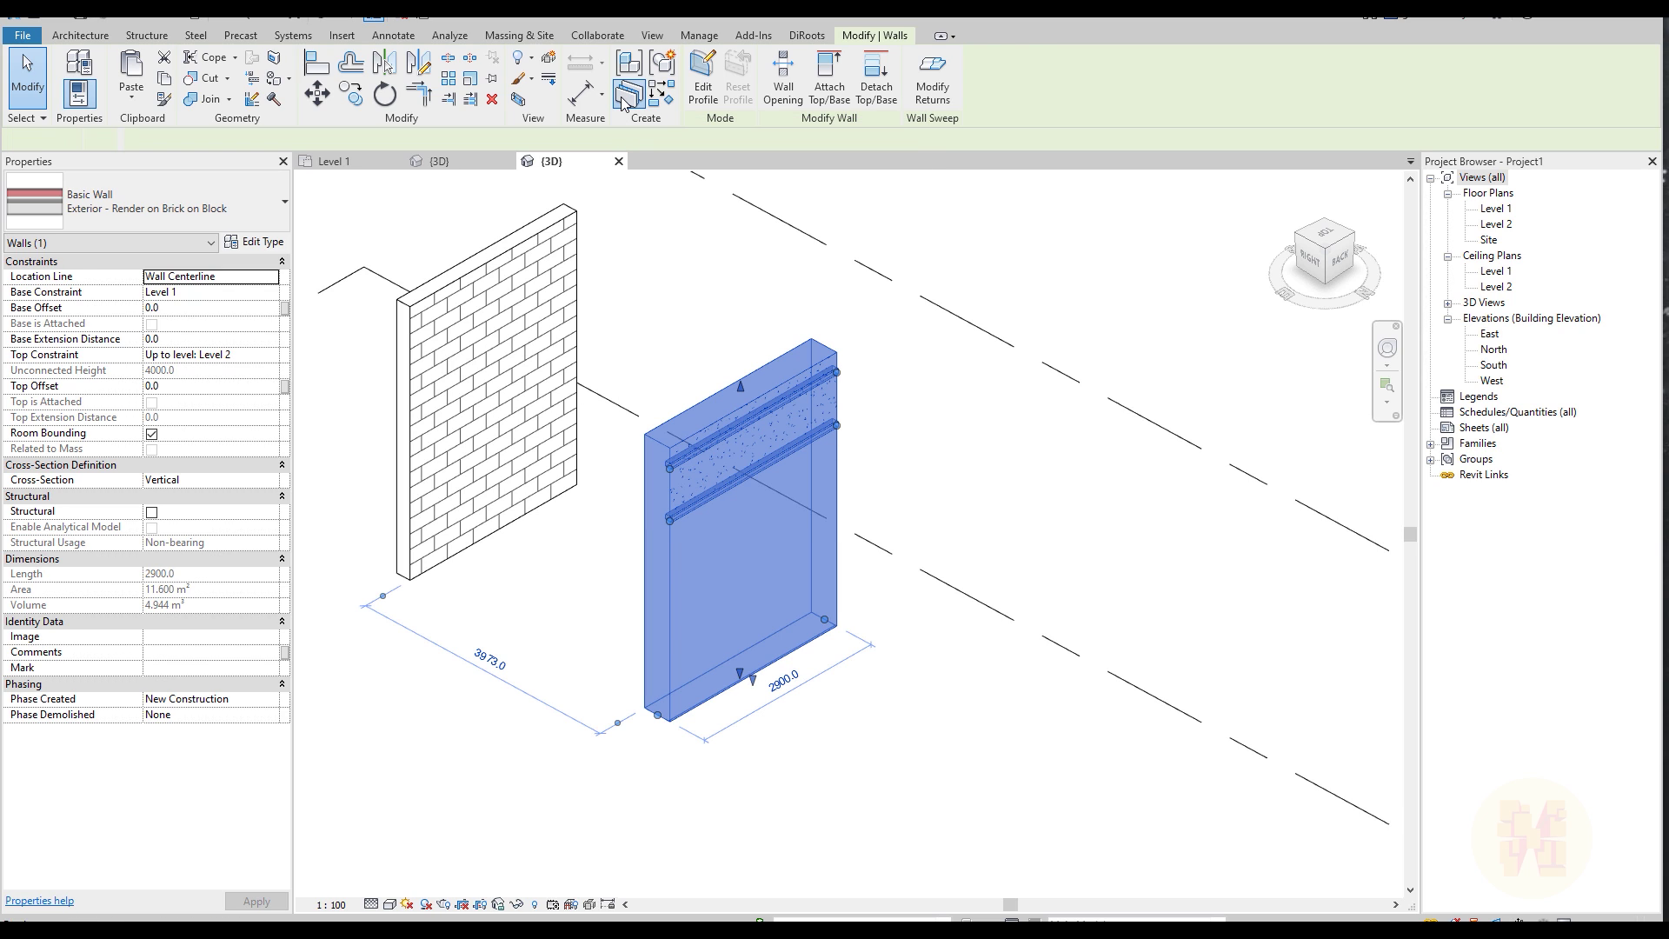
left_click(904, 467)
scroll(701, 570, "up", 3)
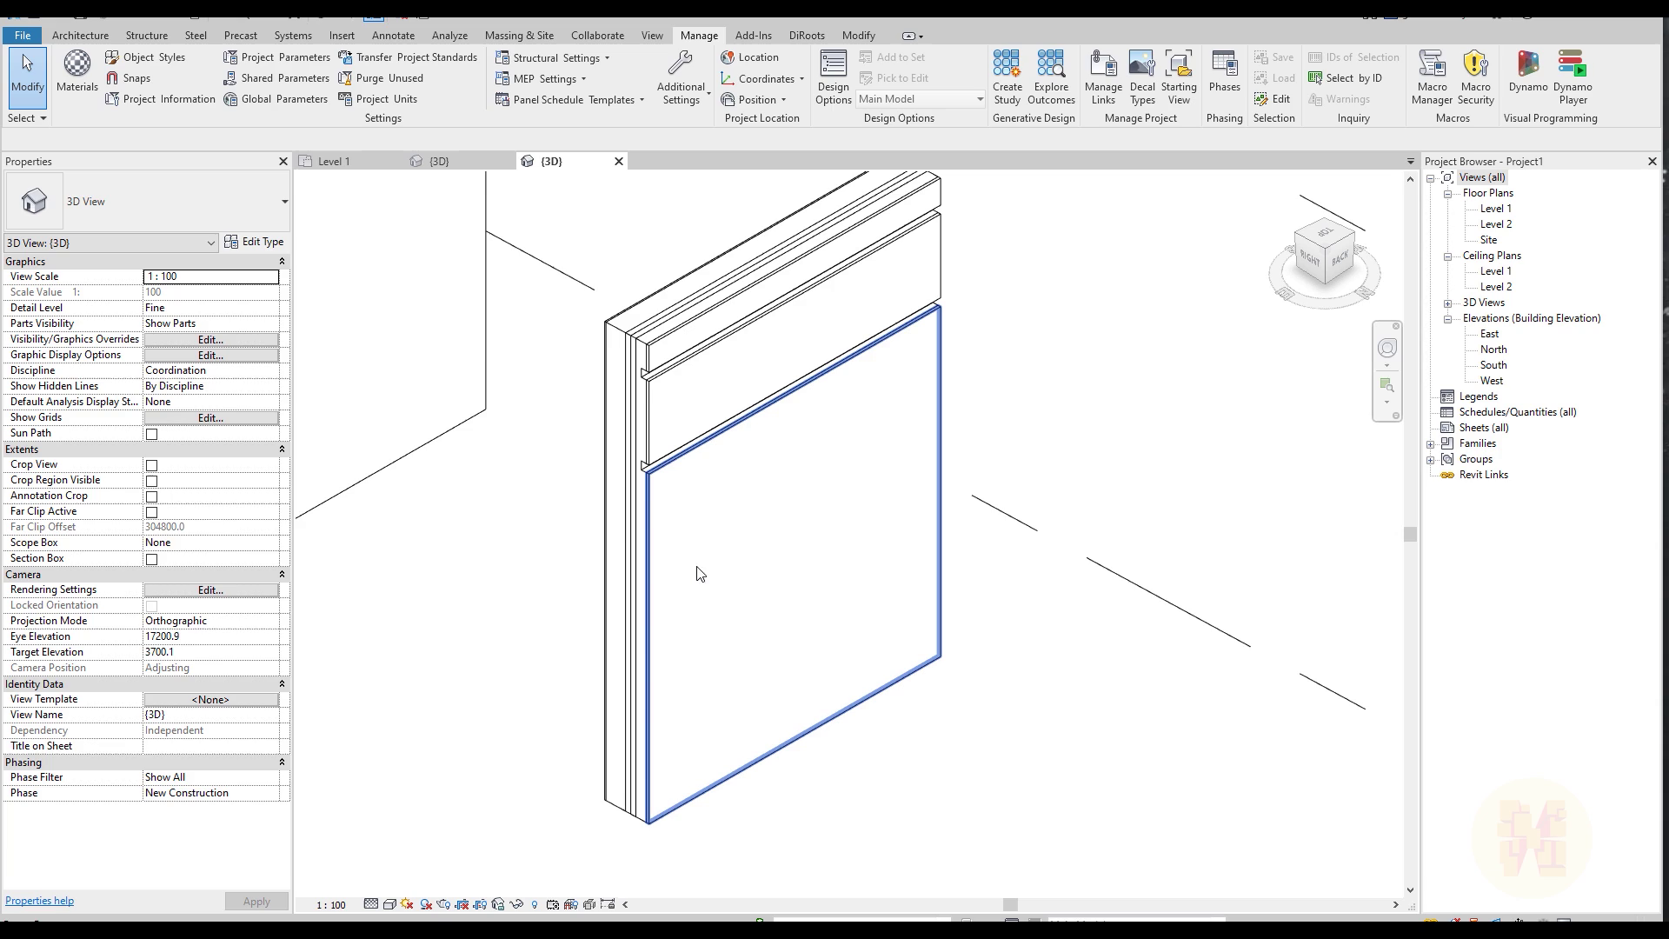
Inspect the properties of the divided wall's individual parts, including its outer finish face and masonry core.
left_click(700, 565)
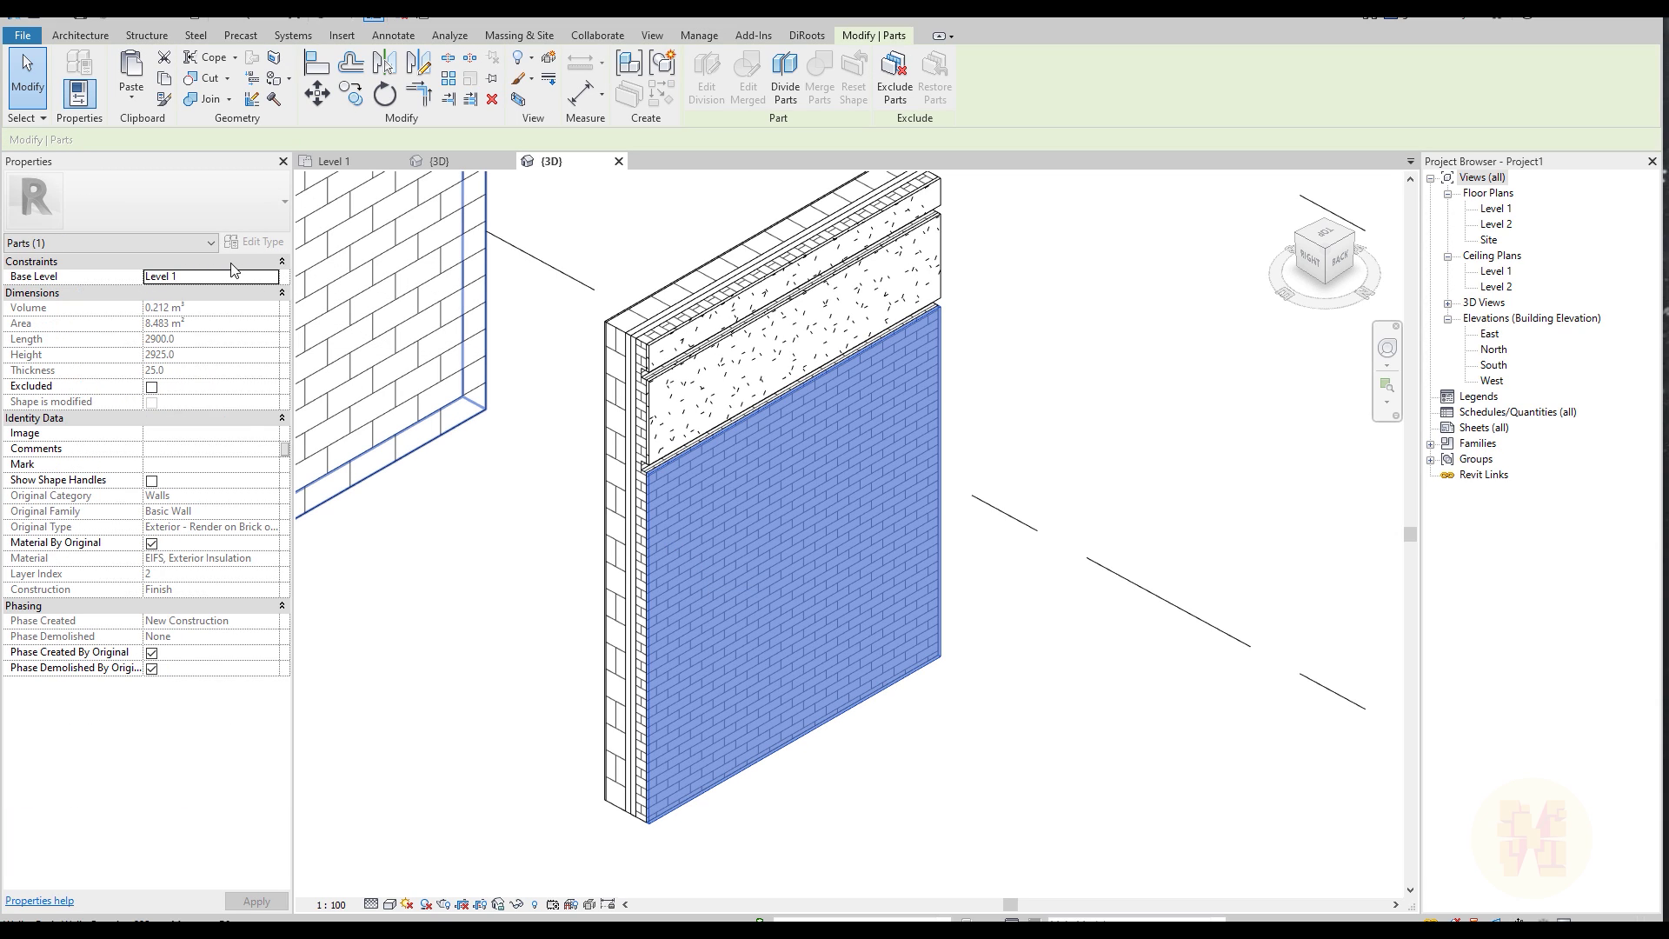
left_click(618, 417)
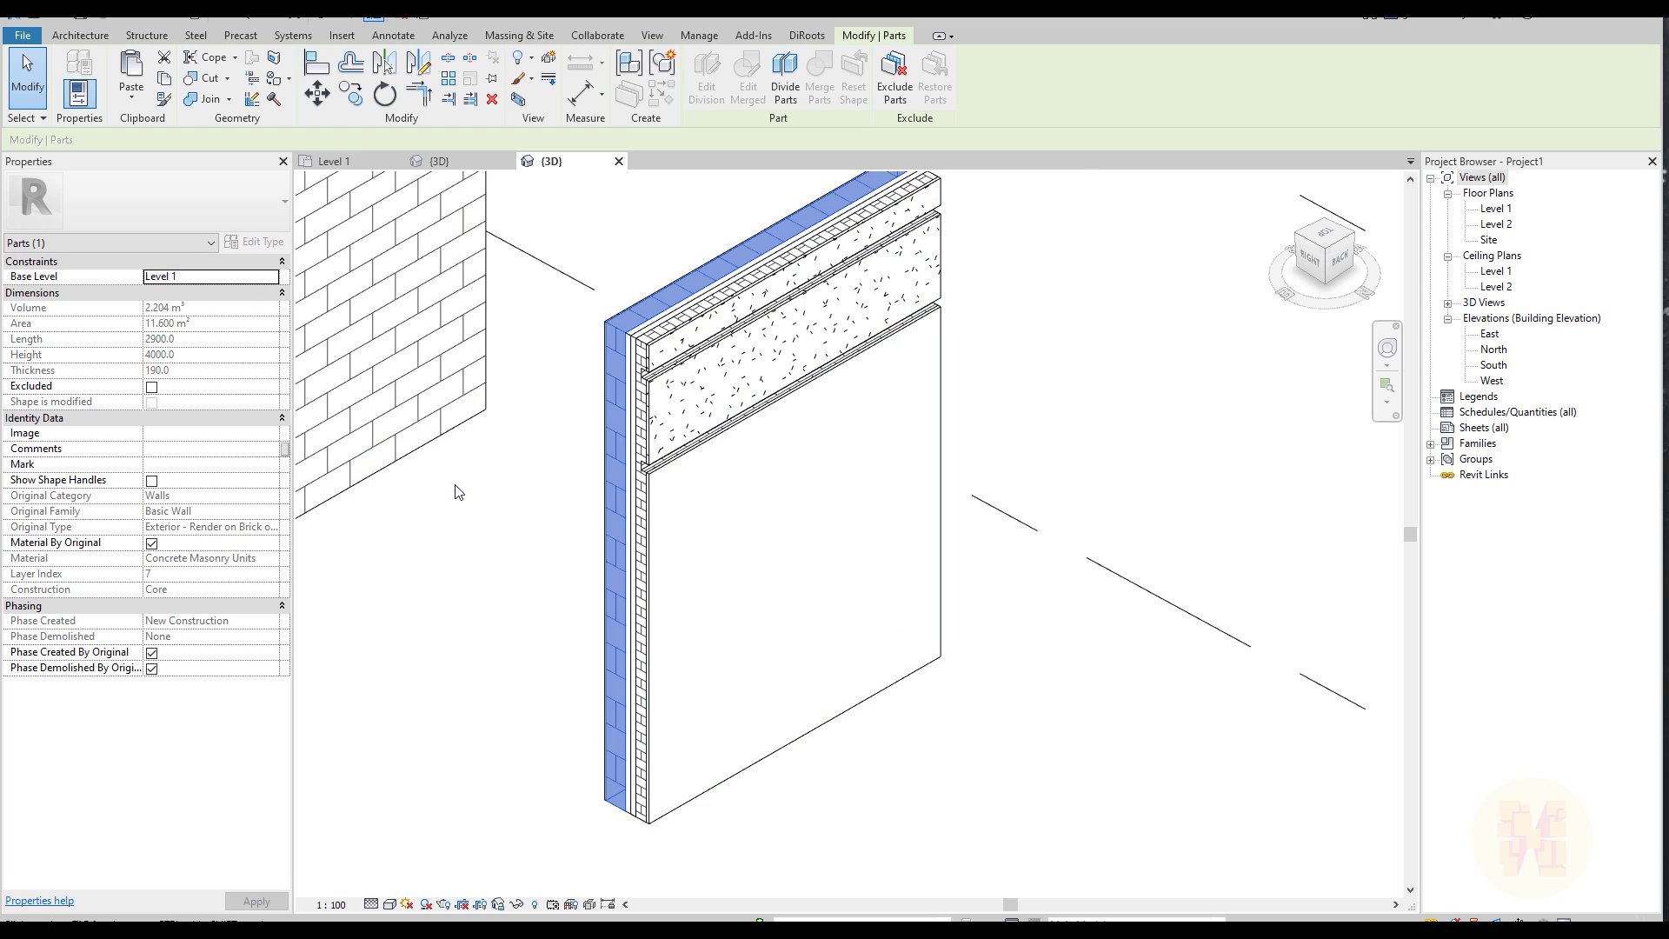
scroll(462, 492, "down", 4)
left_click(660, 697)
left_click(580, 608)
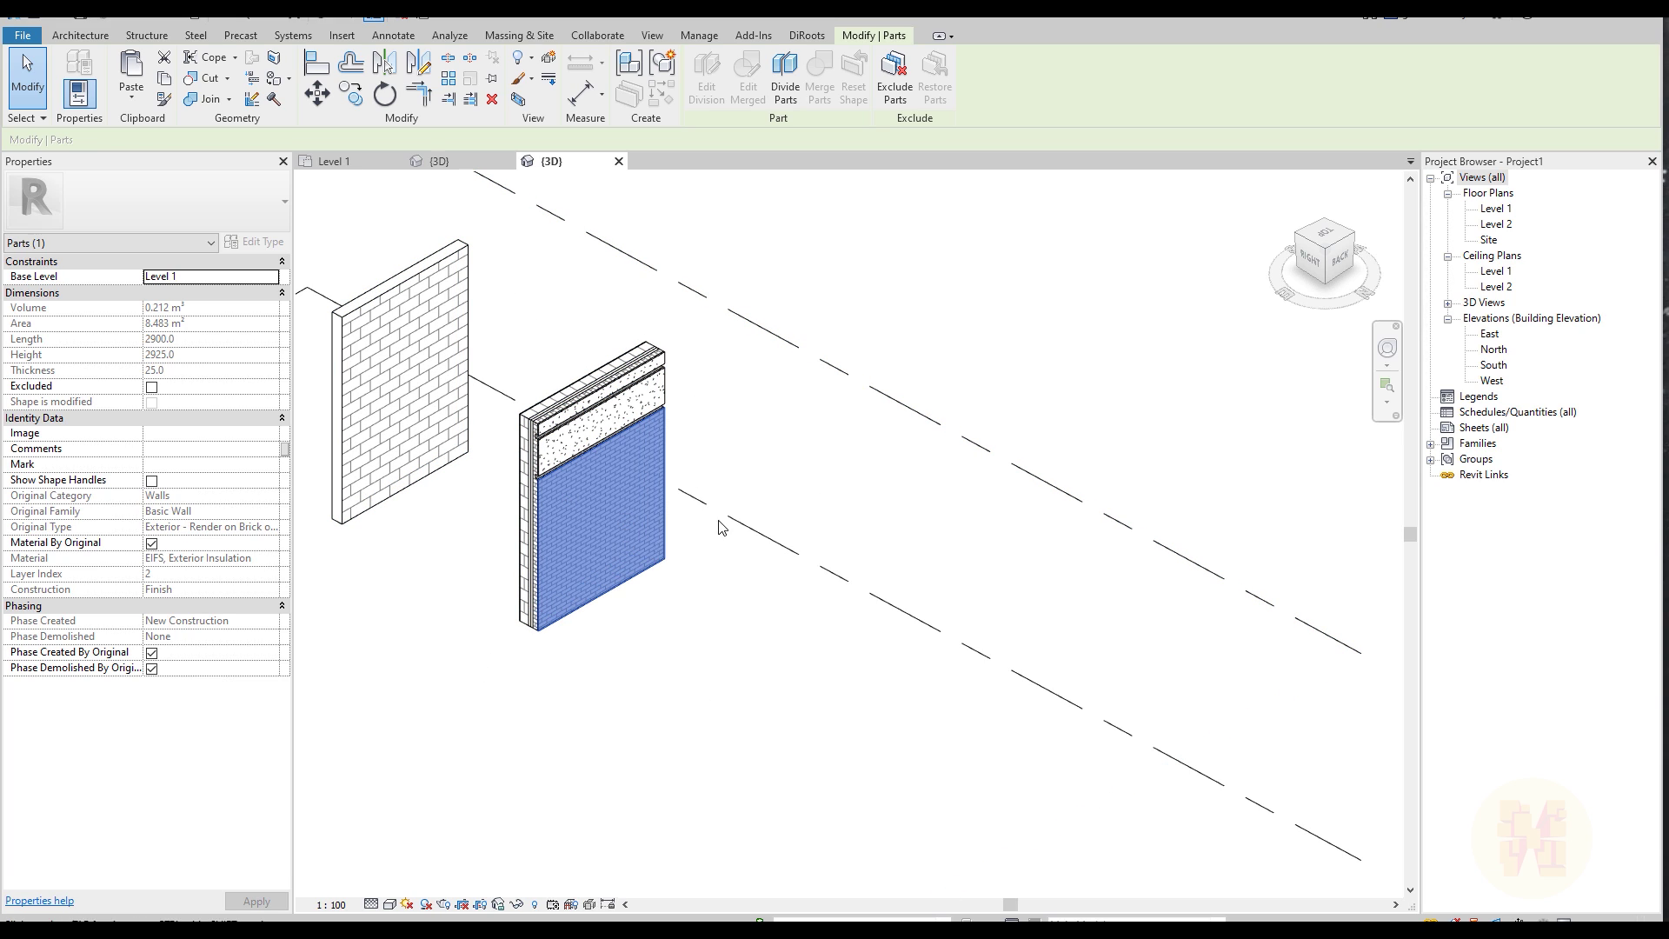
scroll(638, 623, "up", 1)
middle_click_drag(481, 585, 652, 616)
left_click(632, 622)
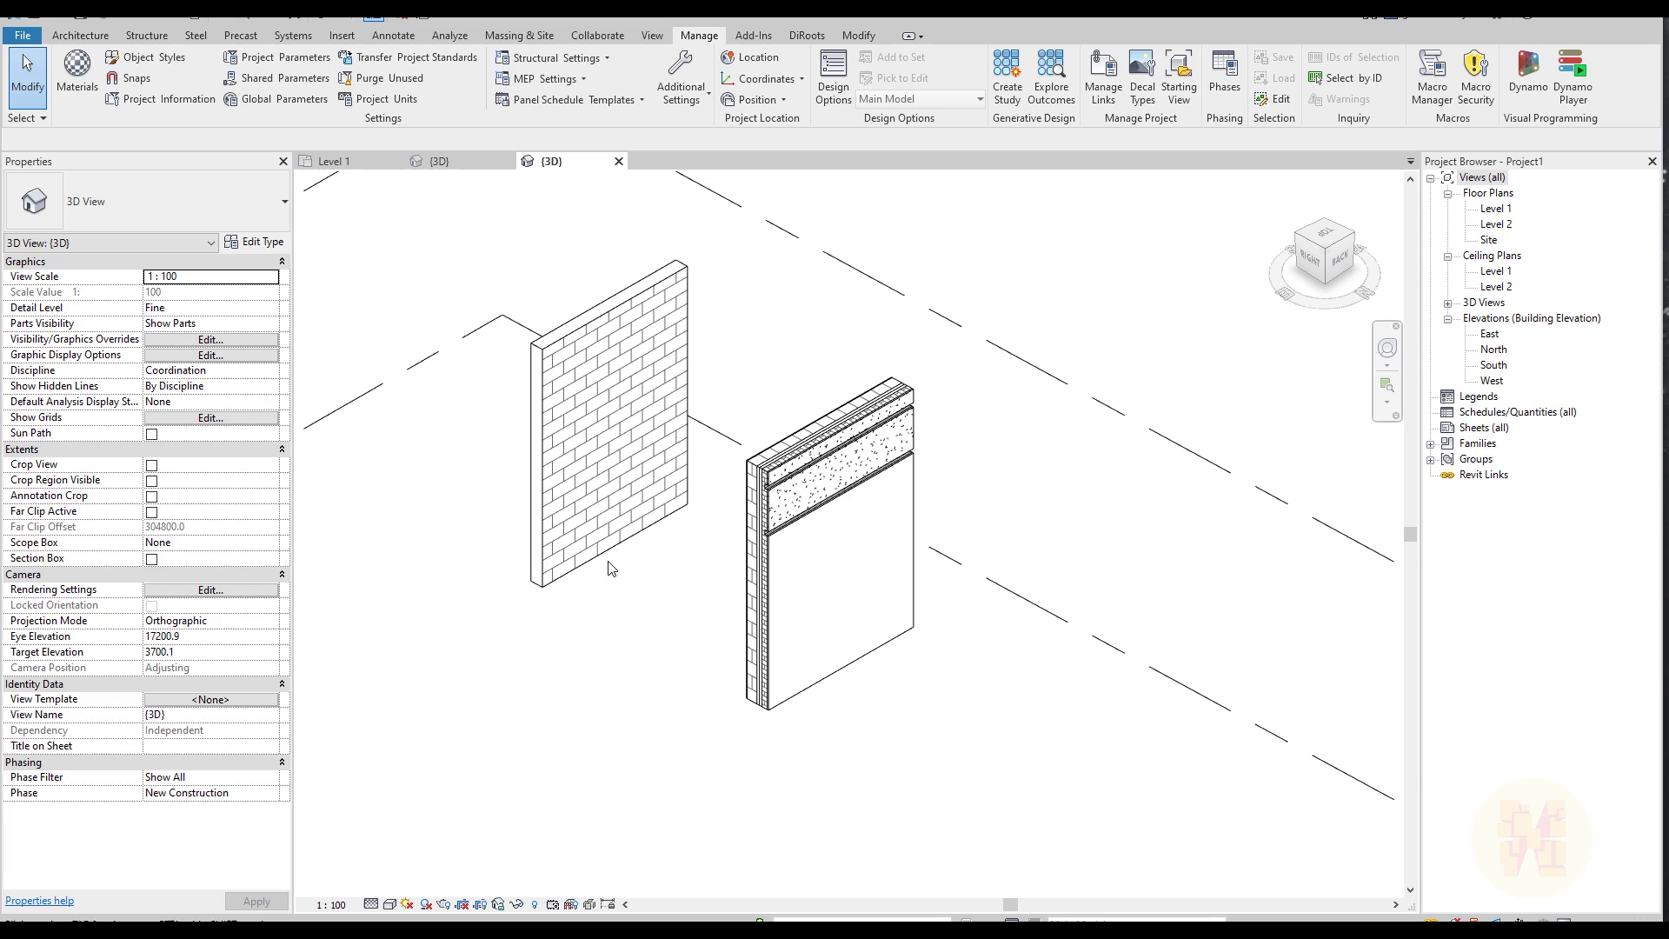
Check the identity data in the type properties of the Generic - 225mm Masonry wall, leaving it unmodified.
scroll(557, 552, "up", 3)
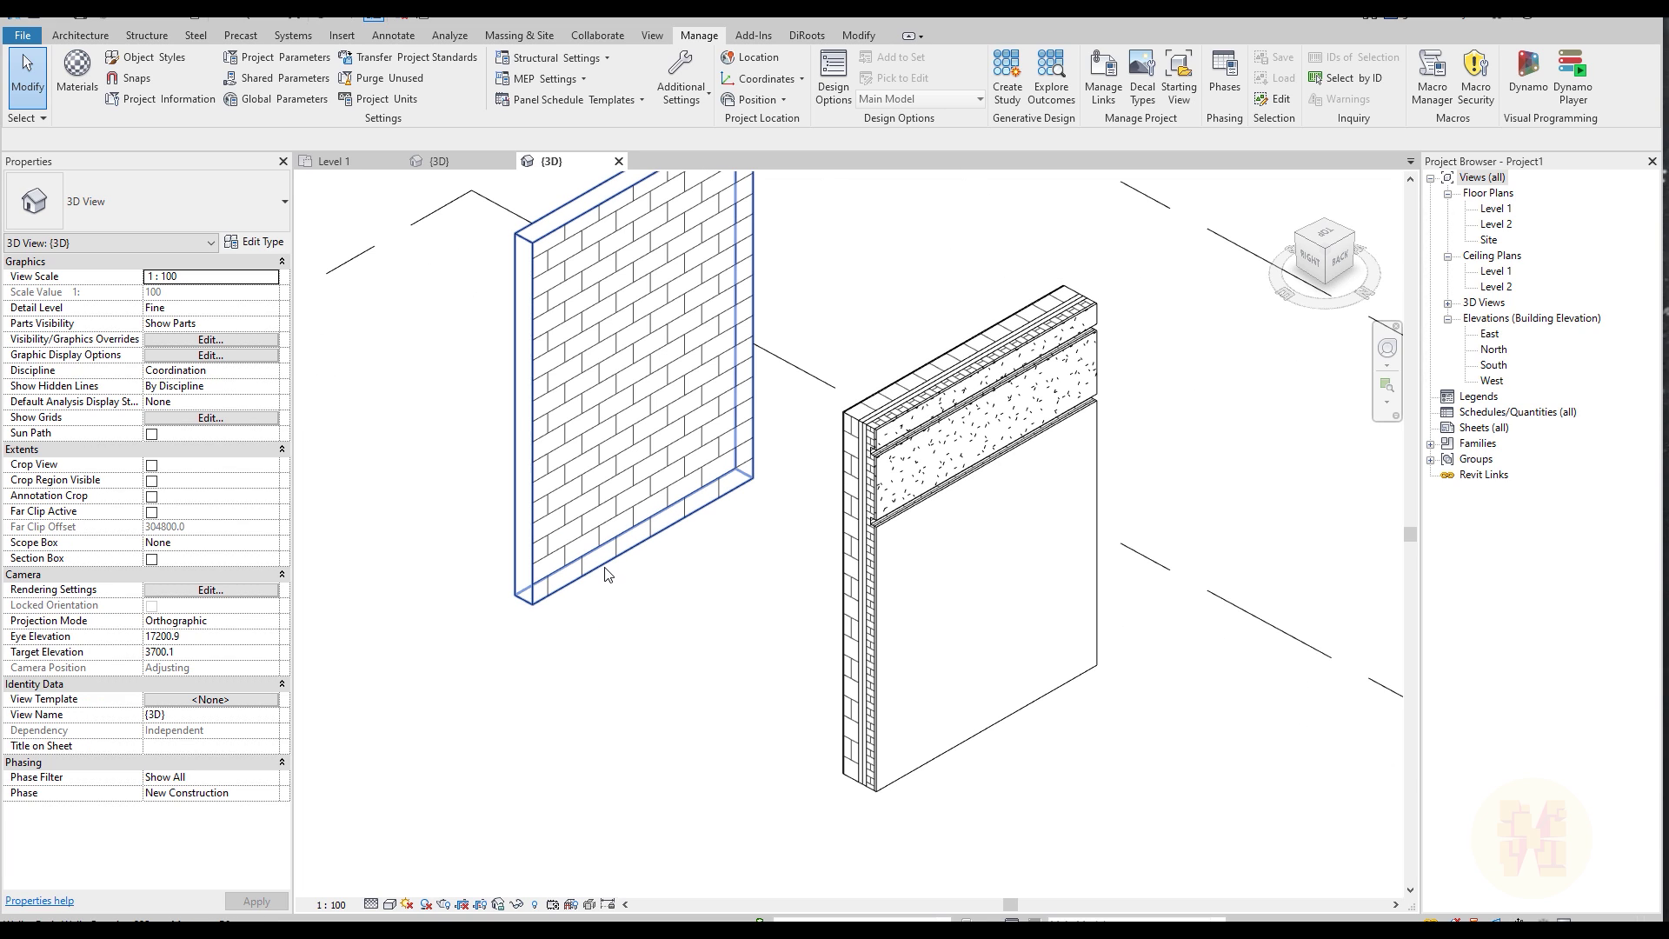
middle_click_drag(589, 564, 511, 591)
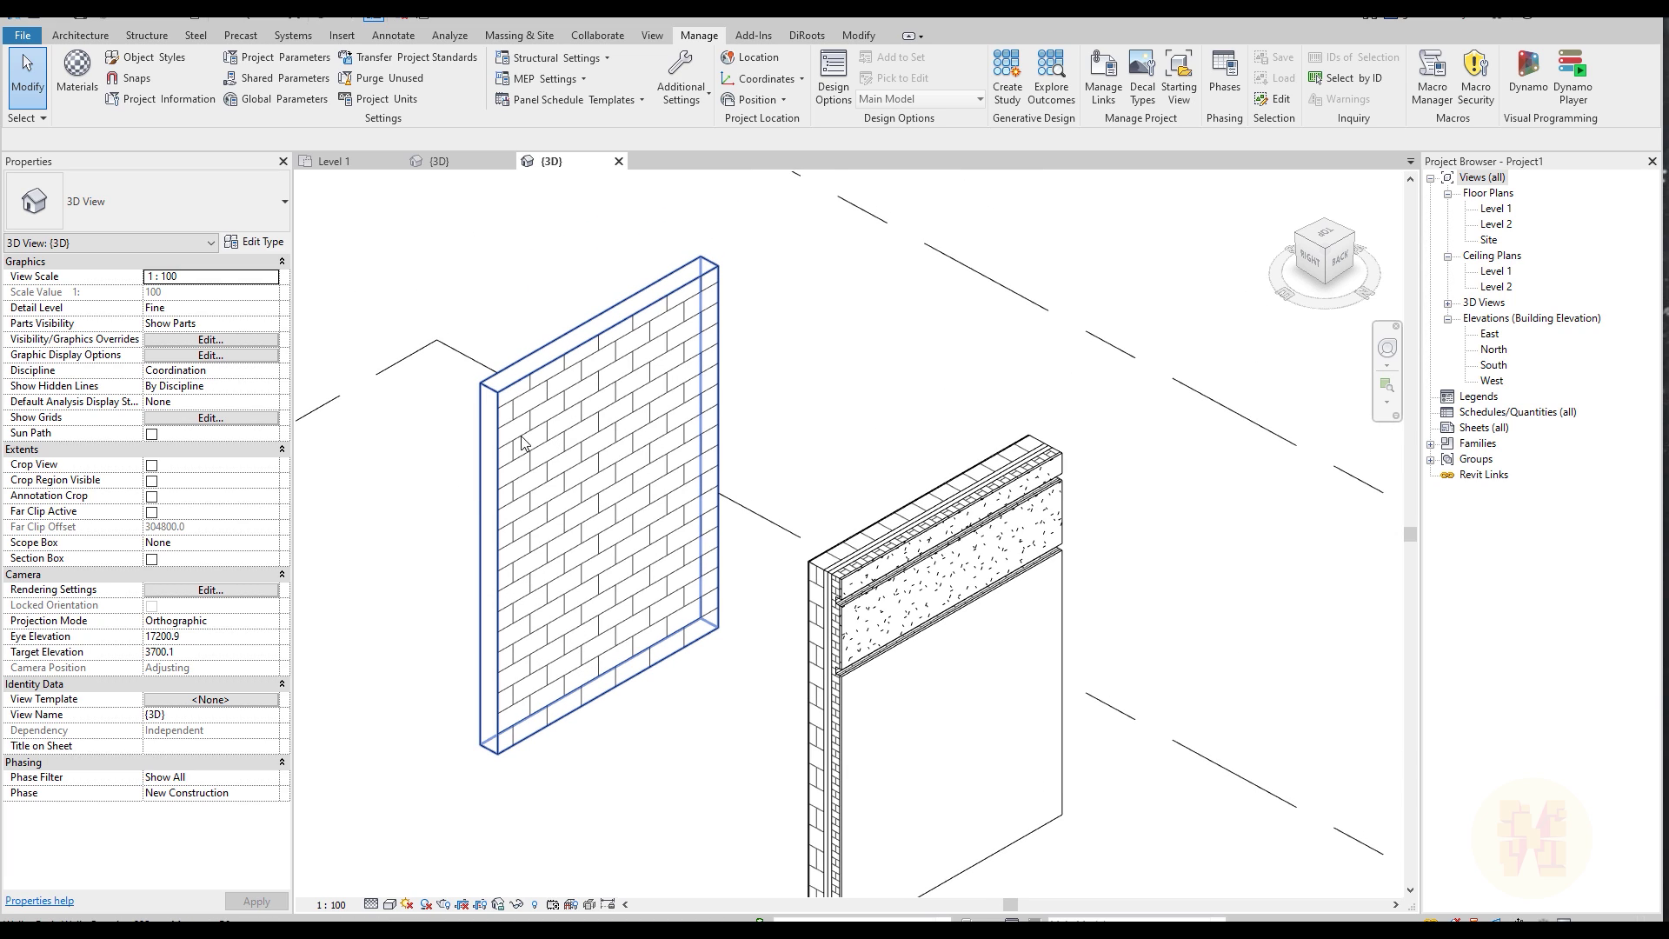
left_click(544, 539)
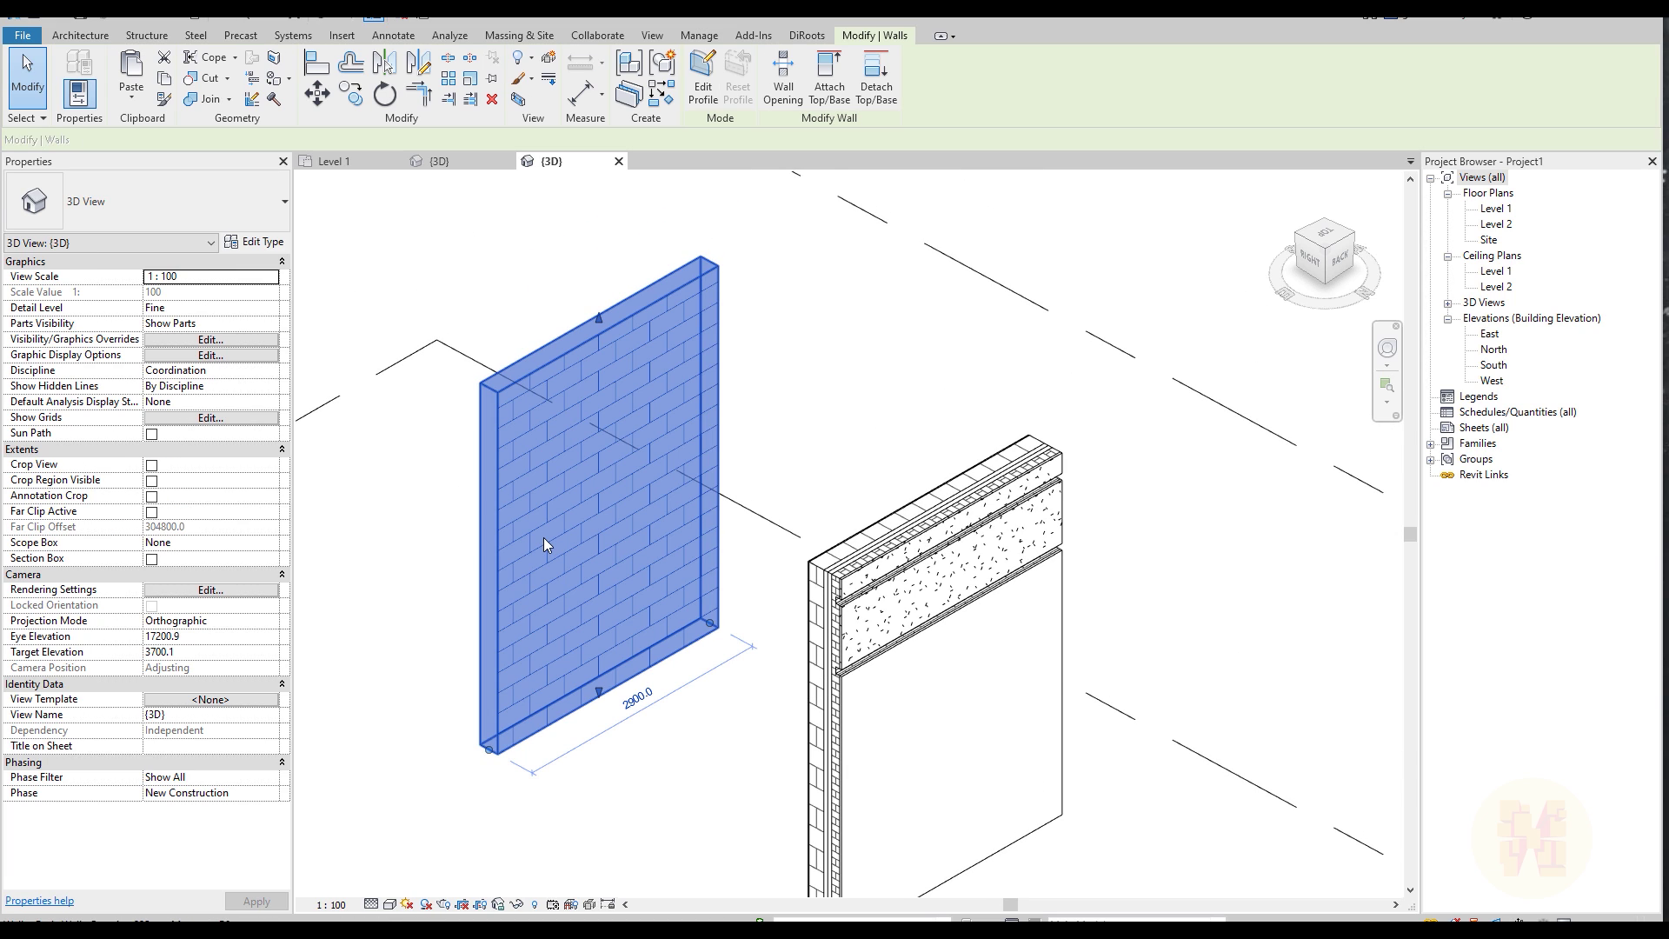
left_click(262, 250)
scroll(640, 590, "down", 1)
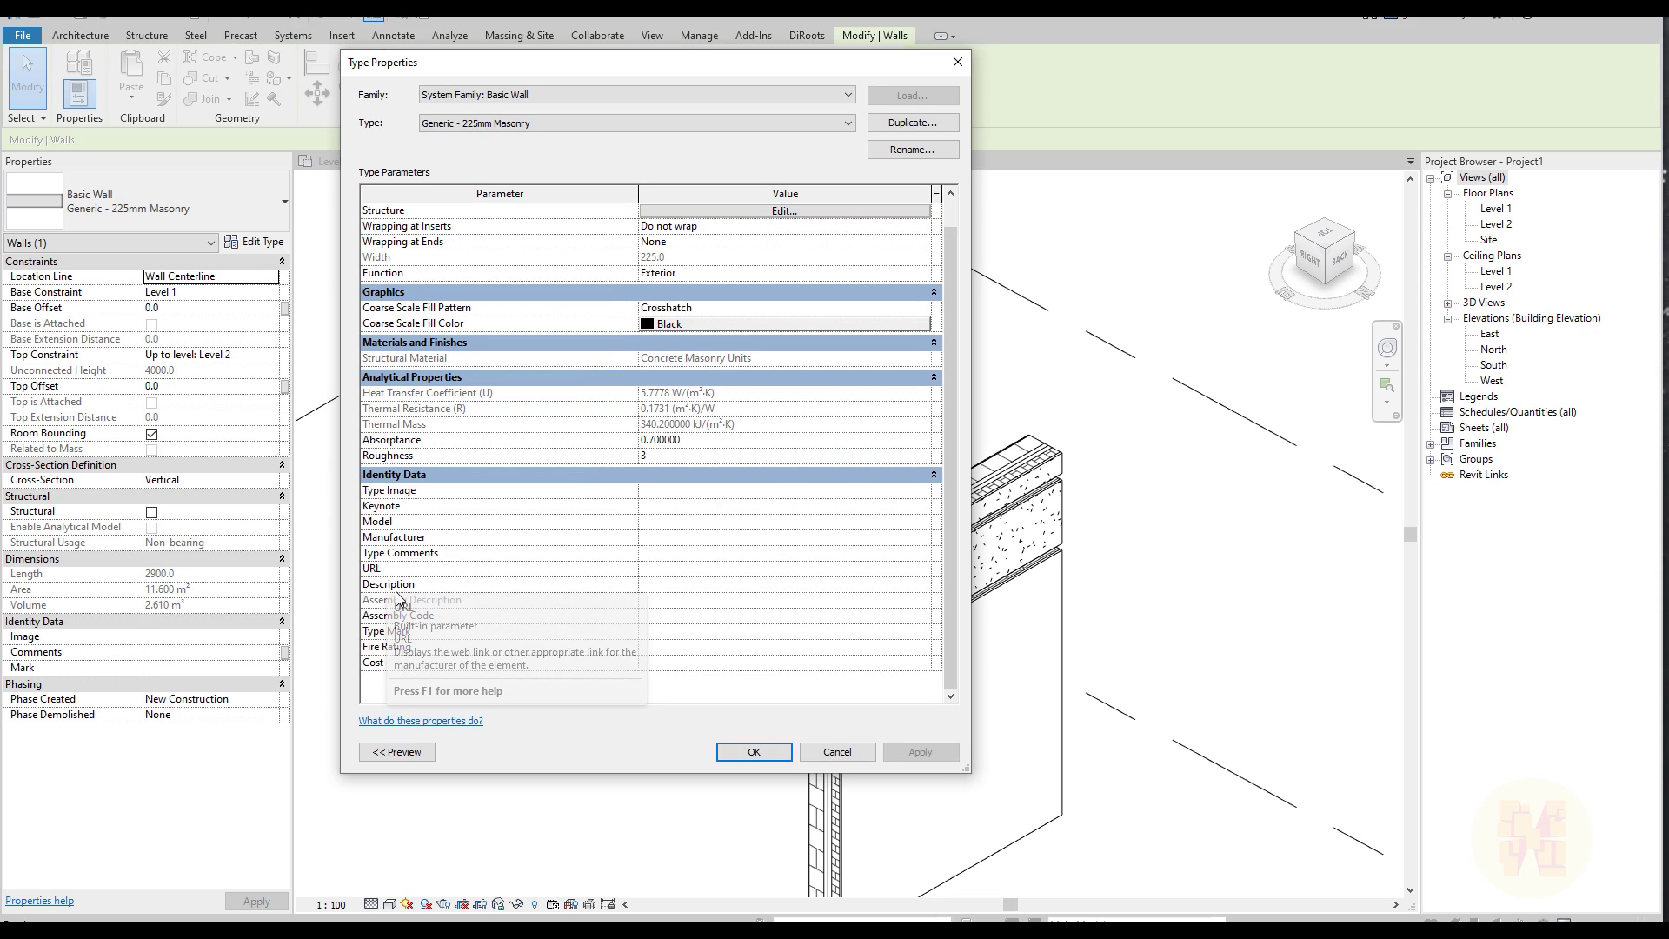
left_click(852, 760)
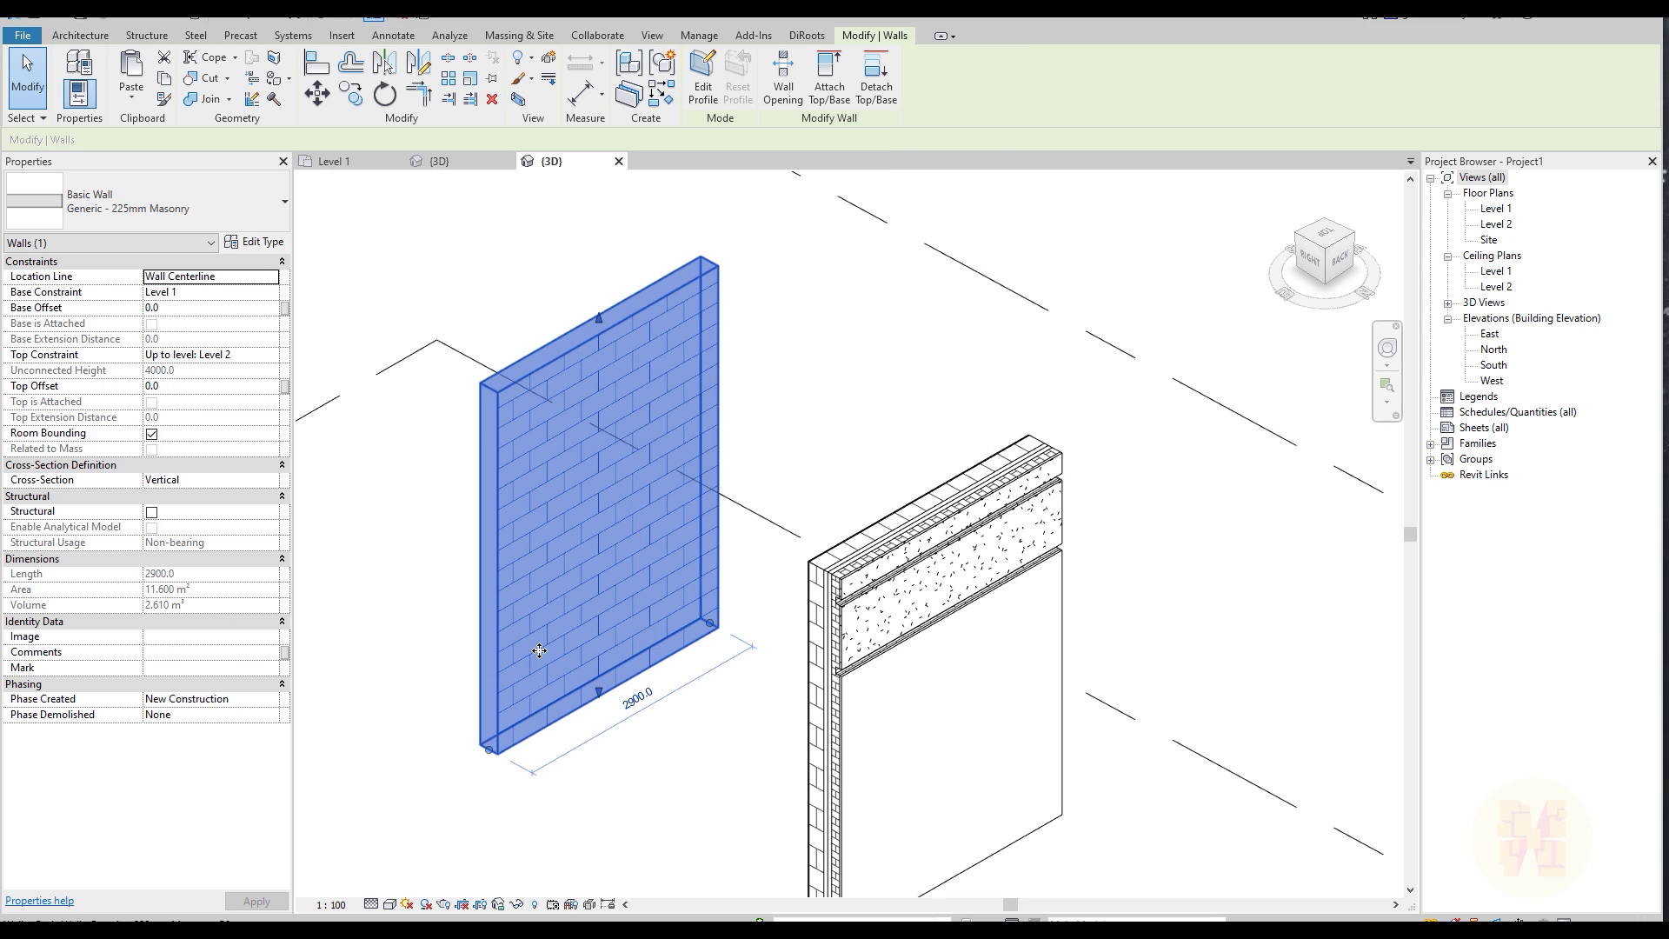
Show the 225mm masonry wall in the Level 1 floor plan and dismiss the save reminder.
left_click(354, 165)
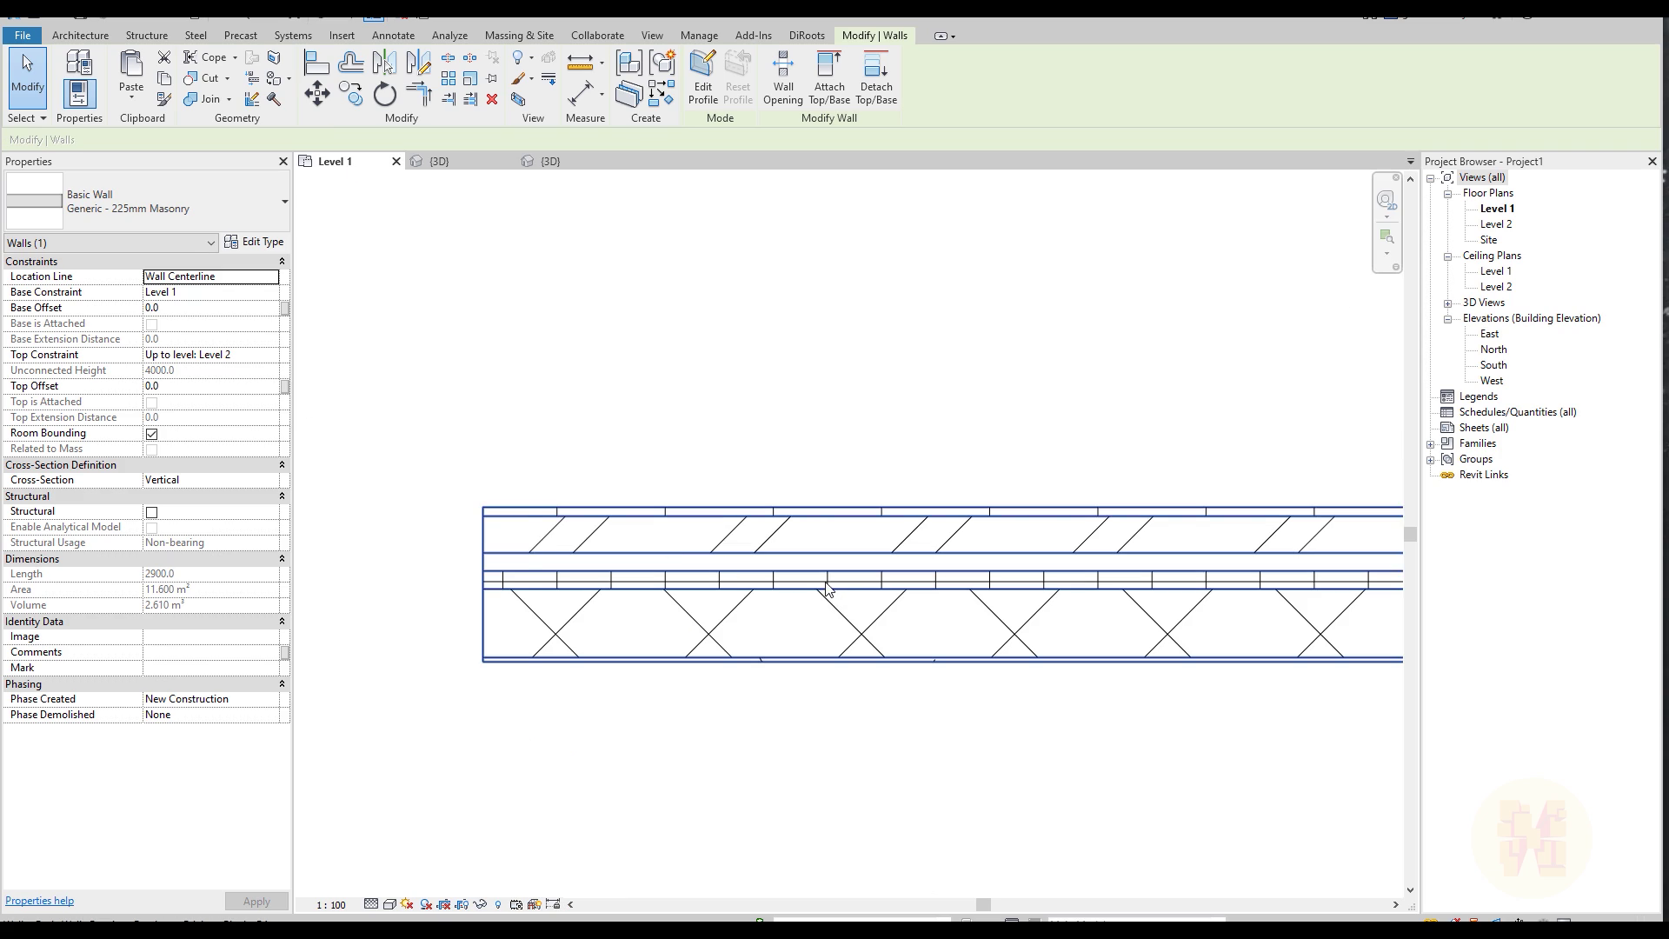
scroll(809, 574, "down", 10)
scroll(904, 531, "up", 6)
left_click(823, 768)
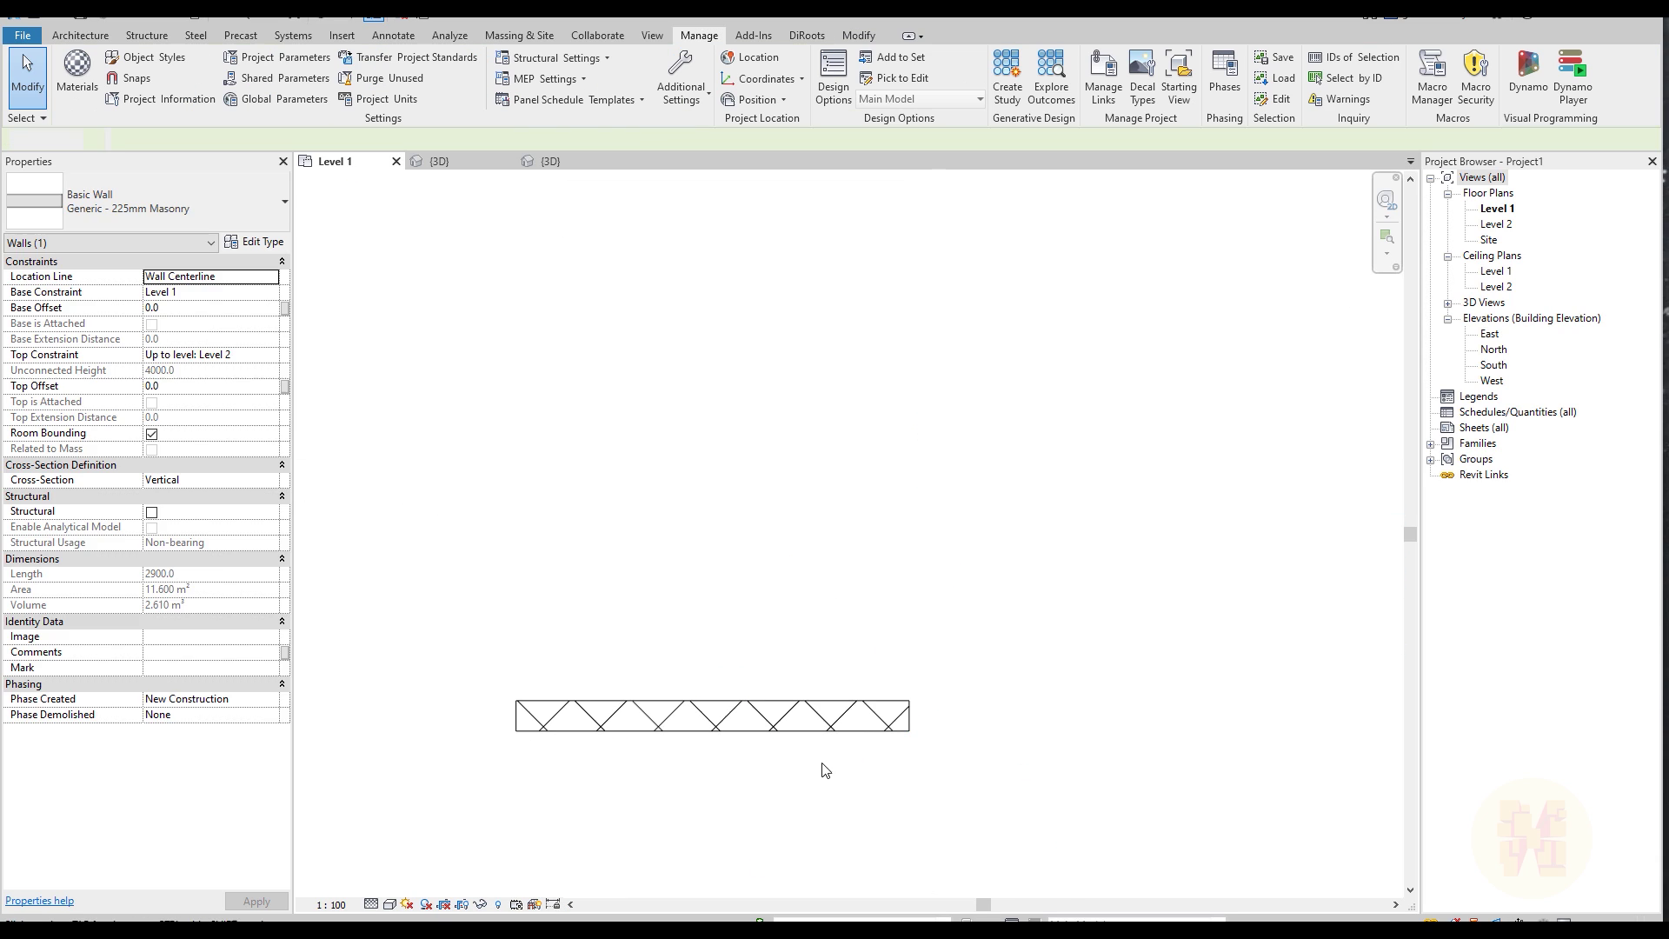
left_click(565, 715)
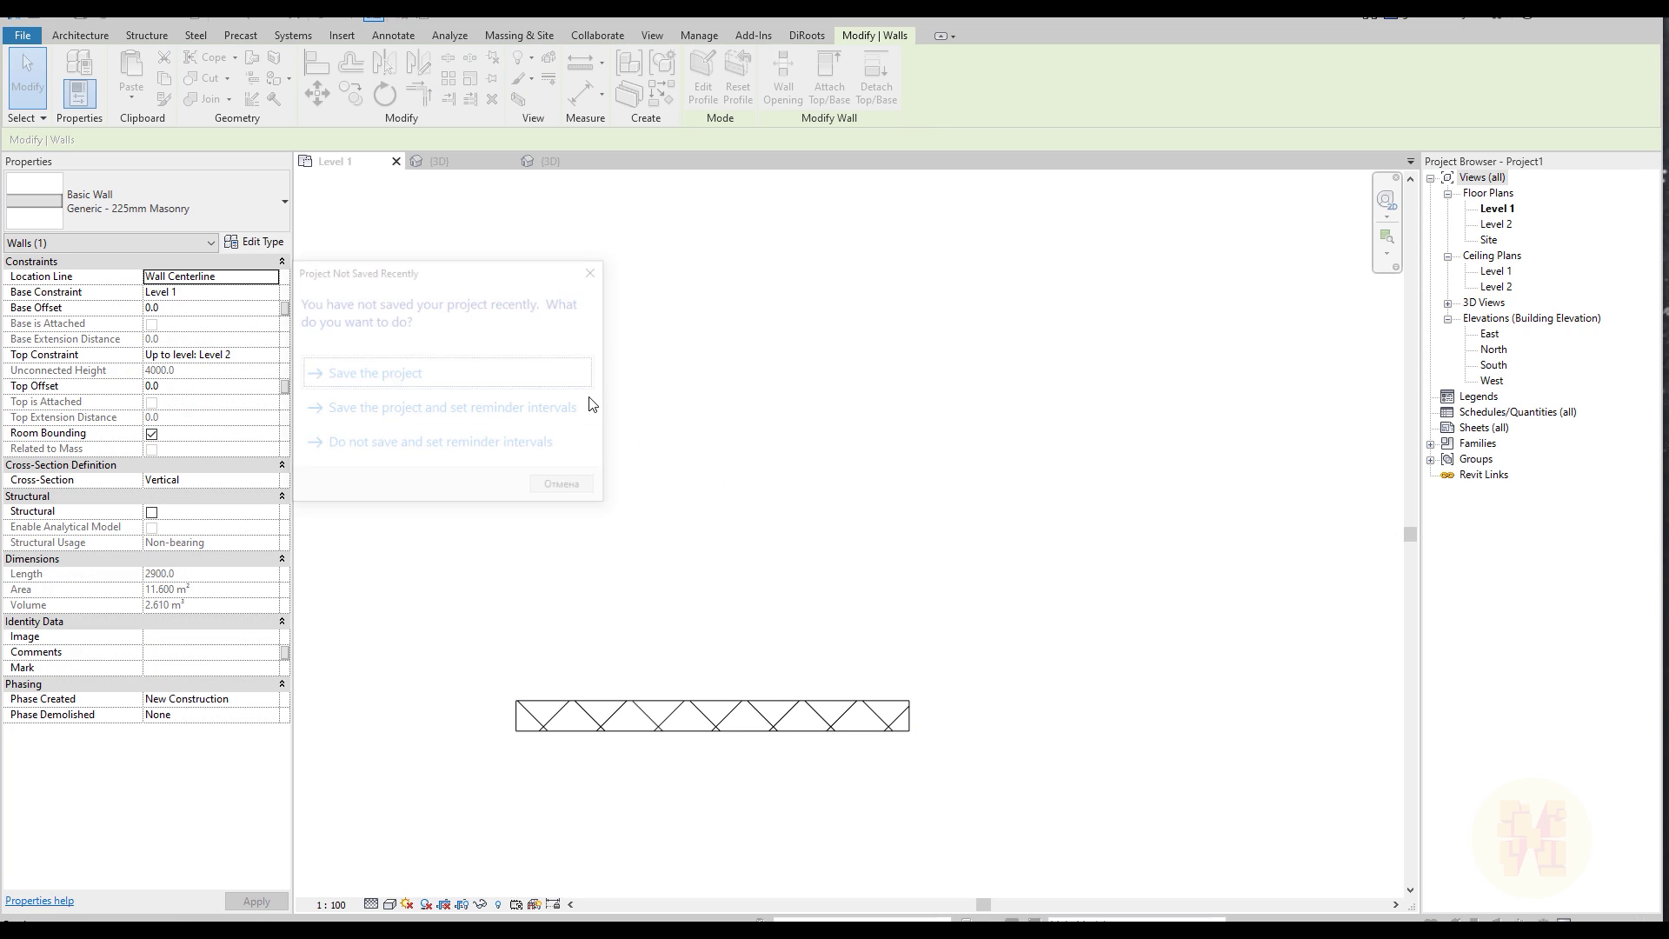
left_click(598, 272)
Draw an Interior - Blockwork 100 wall along the full upper edge of the masonry wall, using Finish Face: Exterior as location line.
key("w")
key("a")
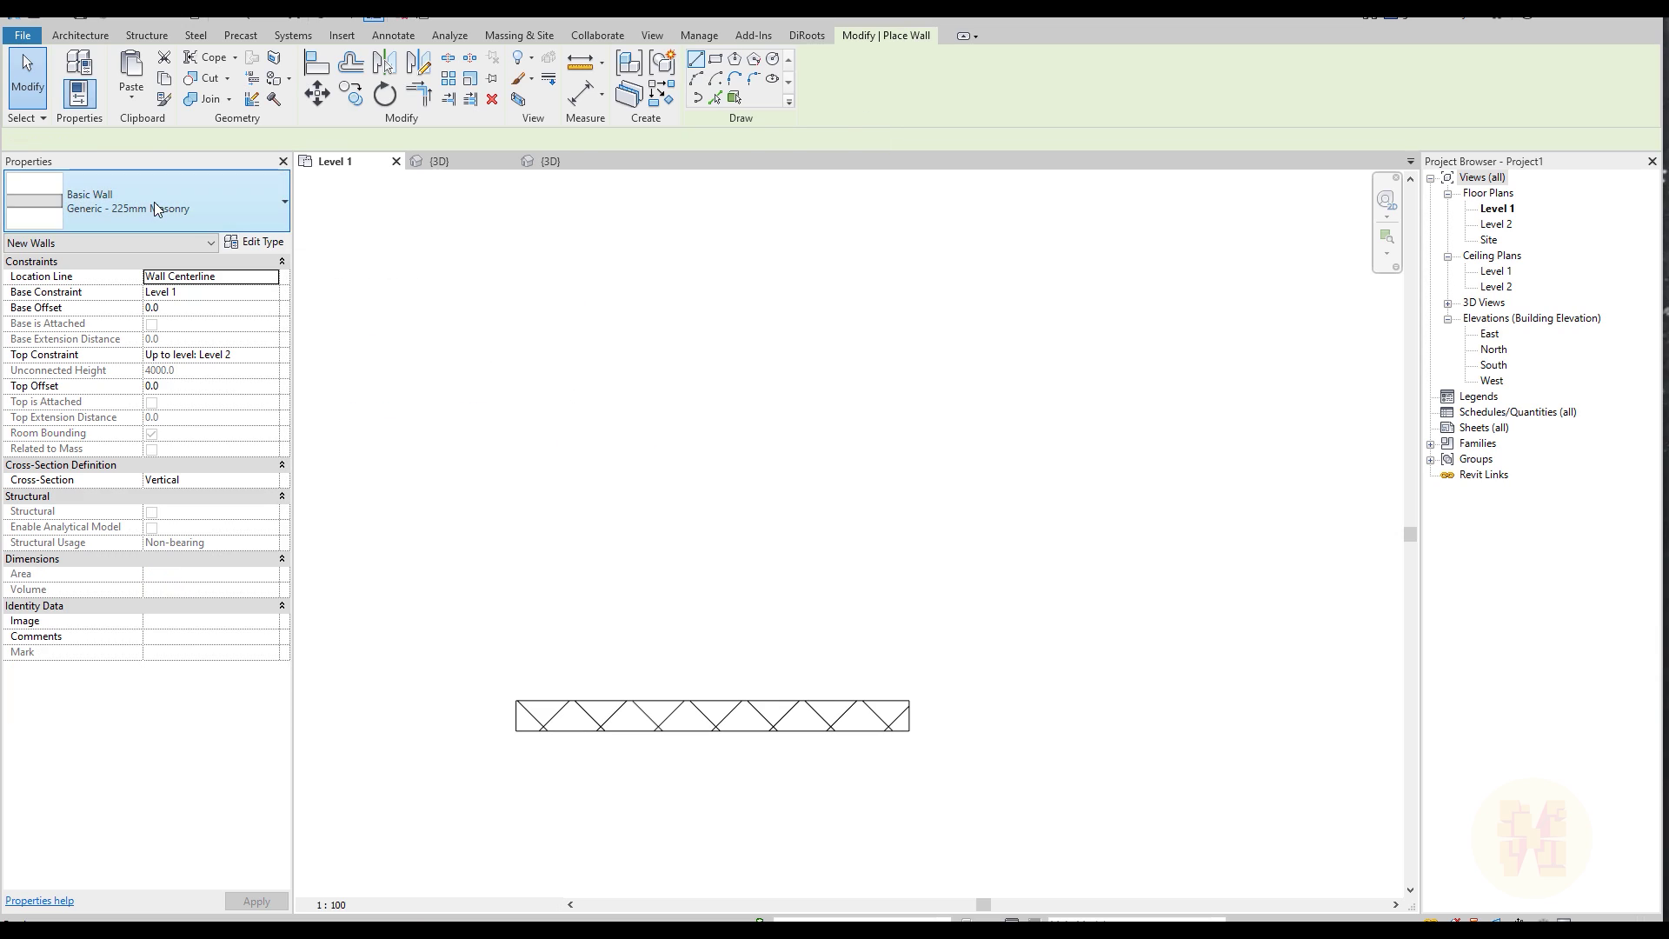
left_click(153, 217)
scroll(196, 435, "up", 10)
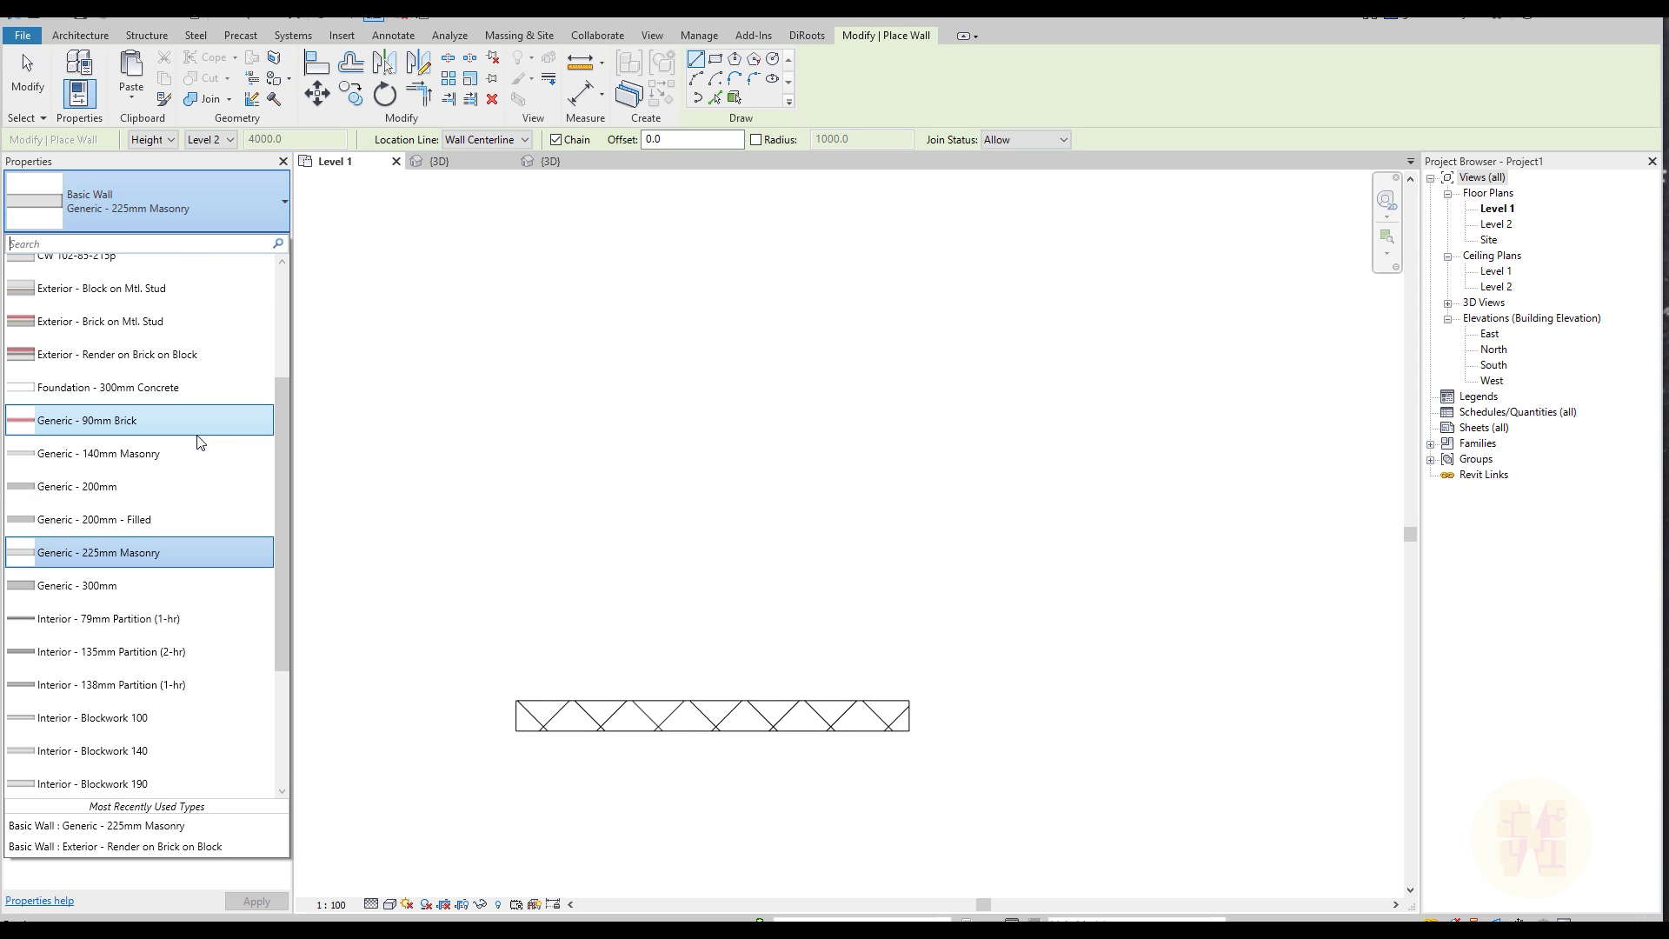
scroll(197, 435, "down", 3)
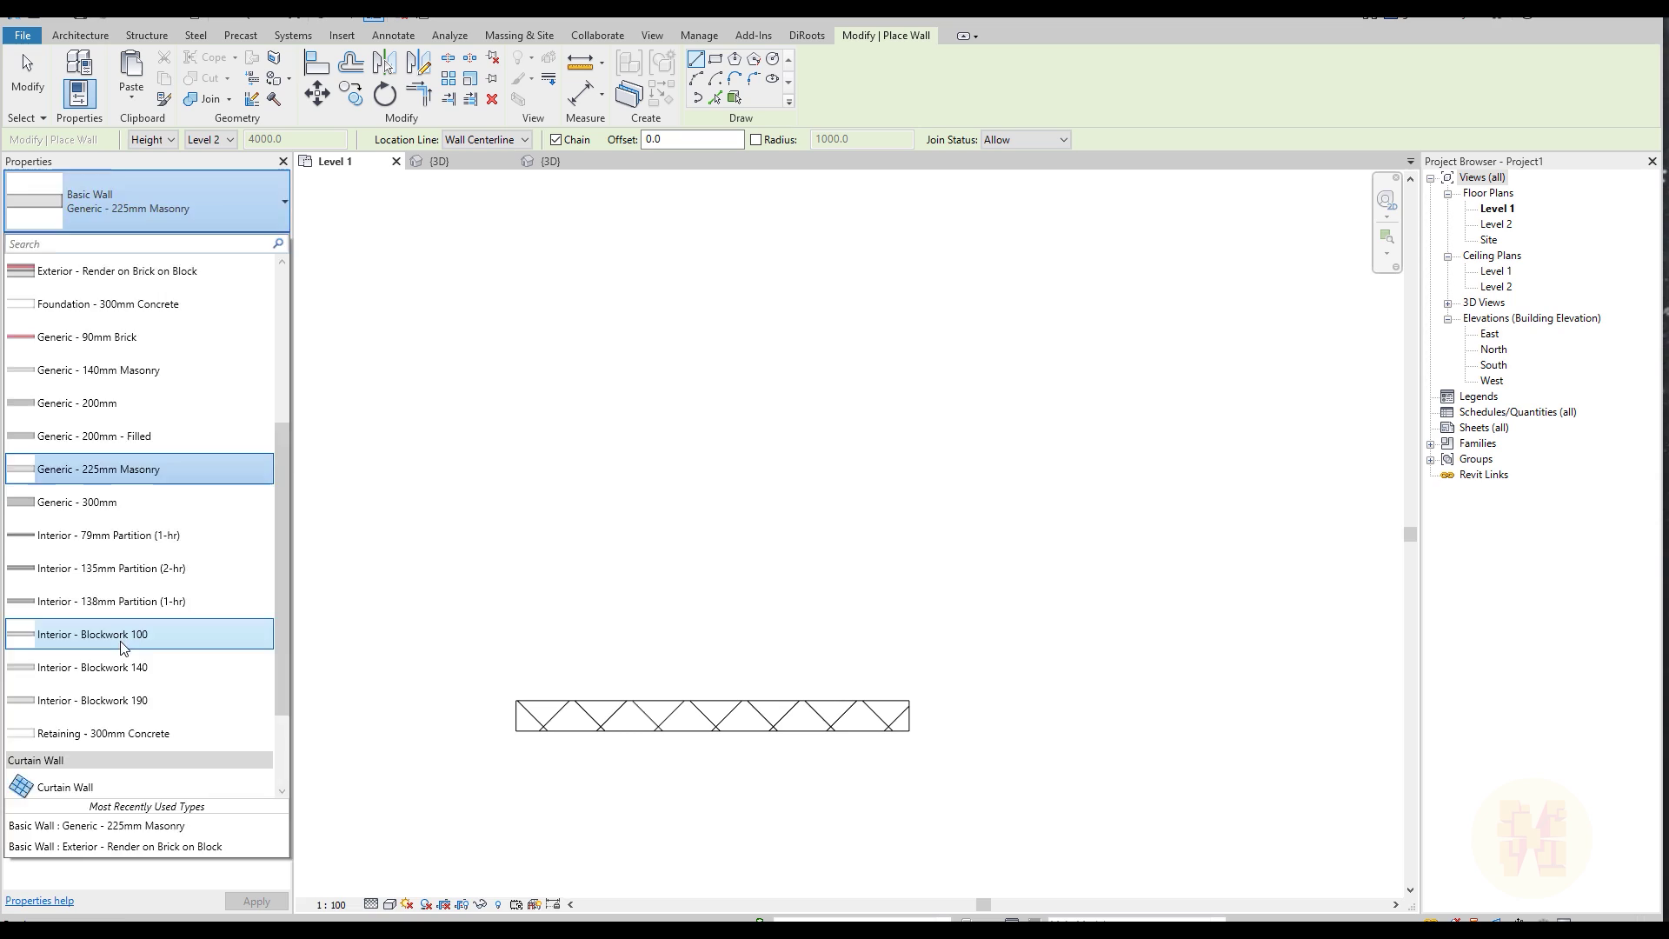
left_click(108, 633)
left_click(487, 139)
left_click(489, 183)
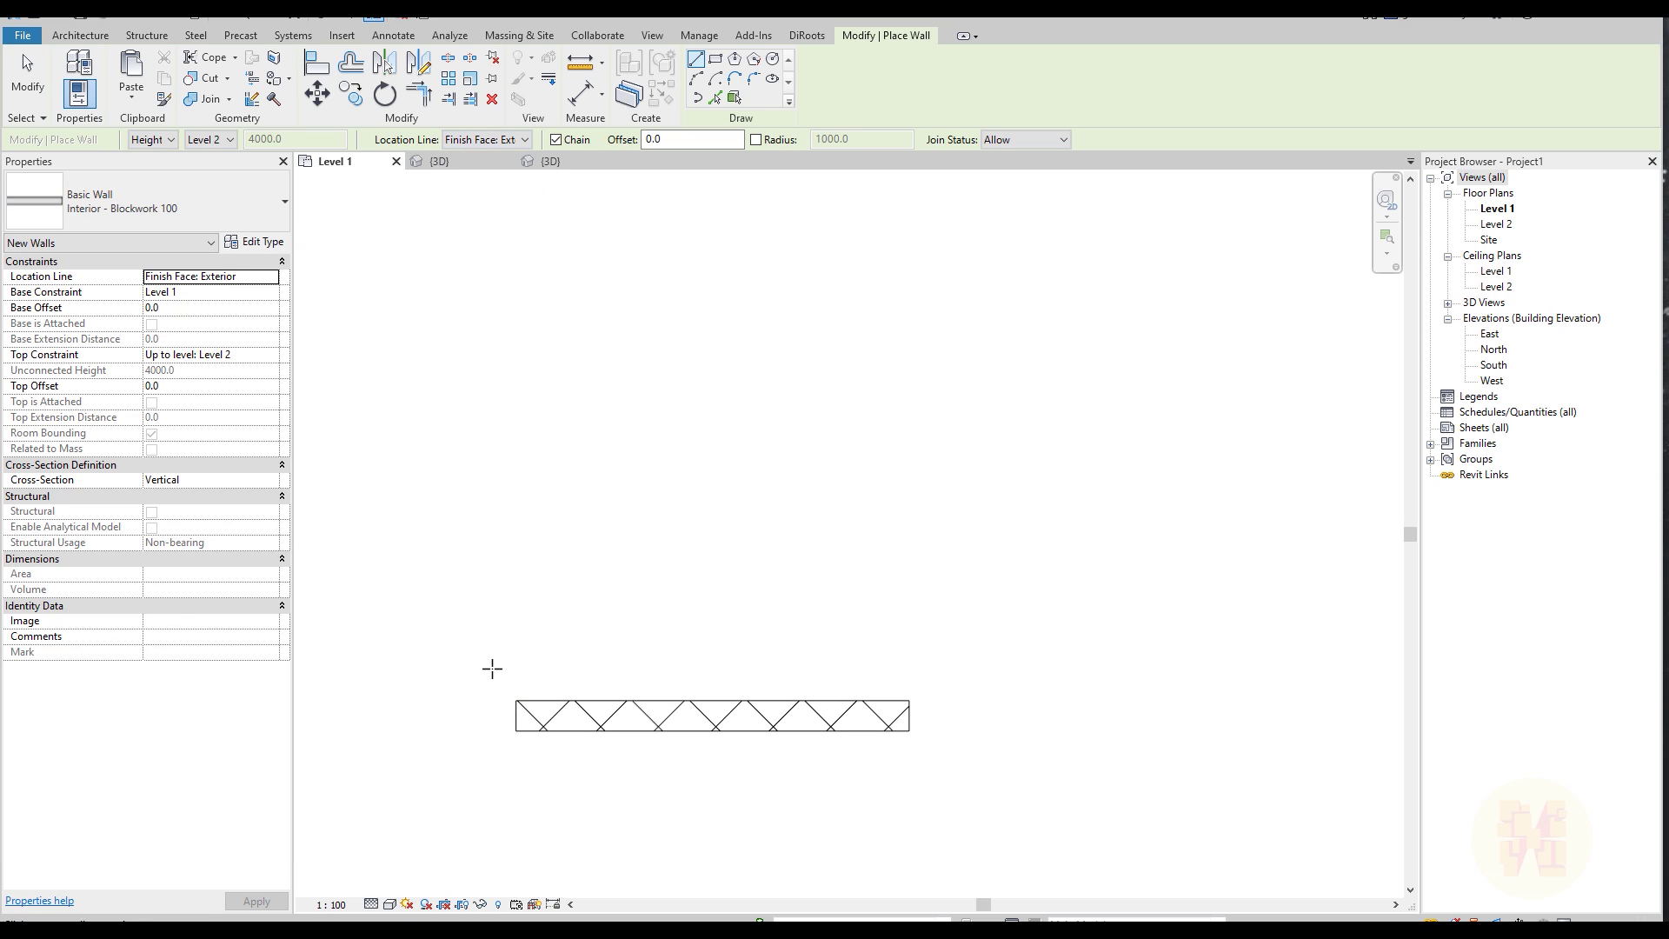
left_click(520, 700)
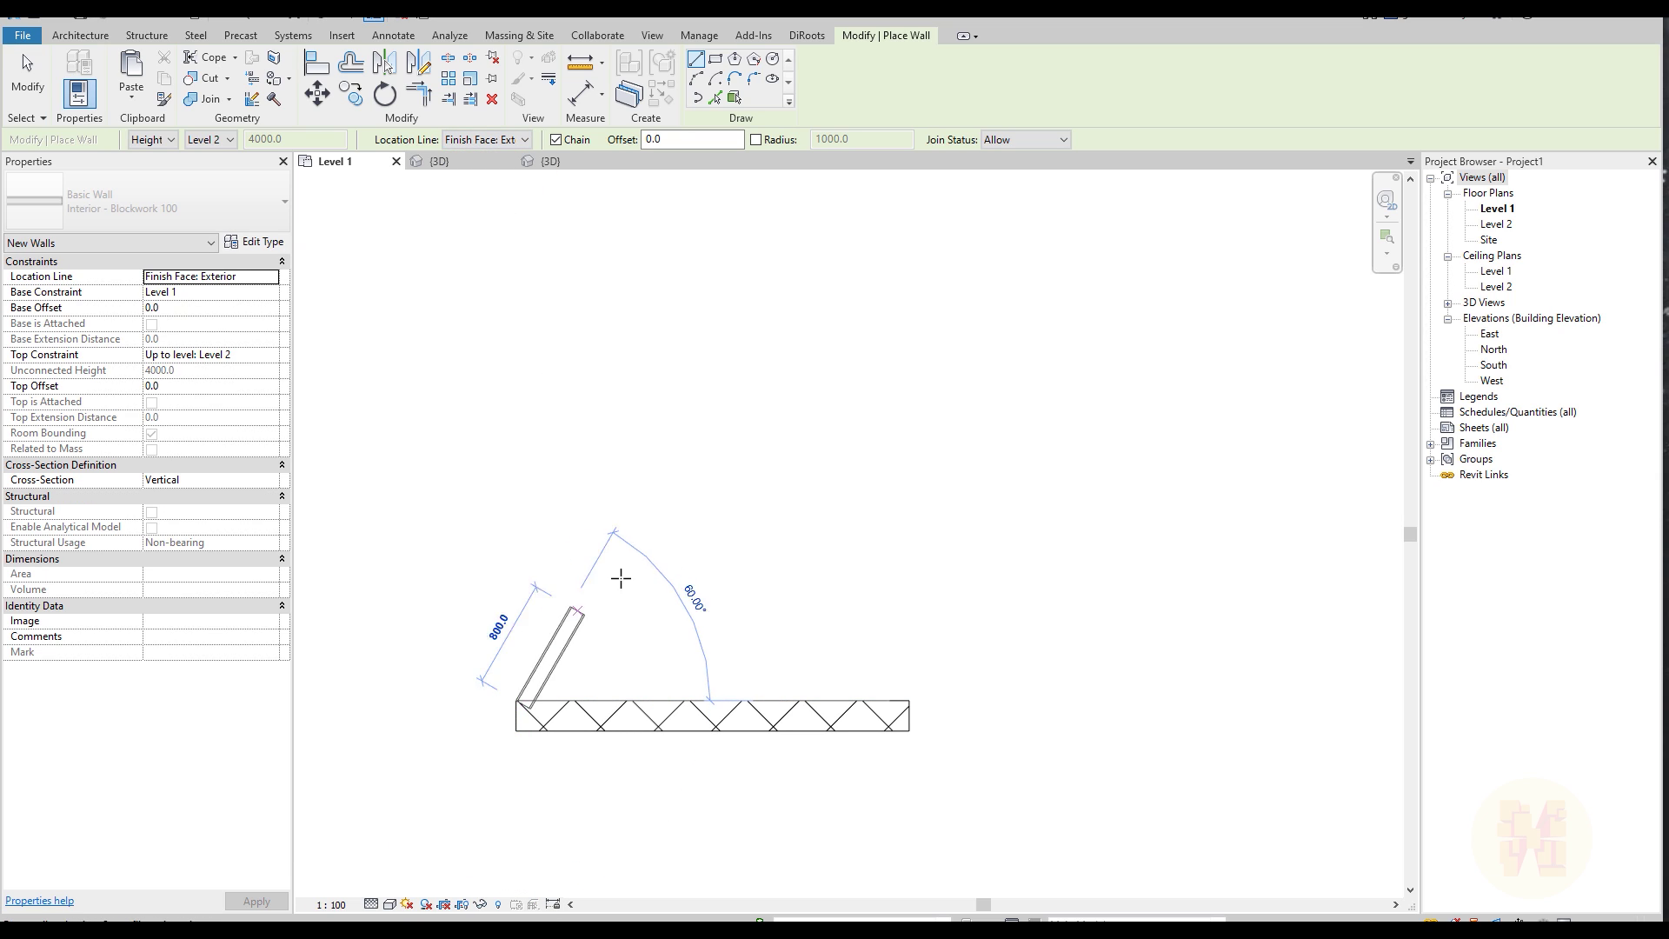
left_click(909, 699)
scroll(521, 704, "up", 5)
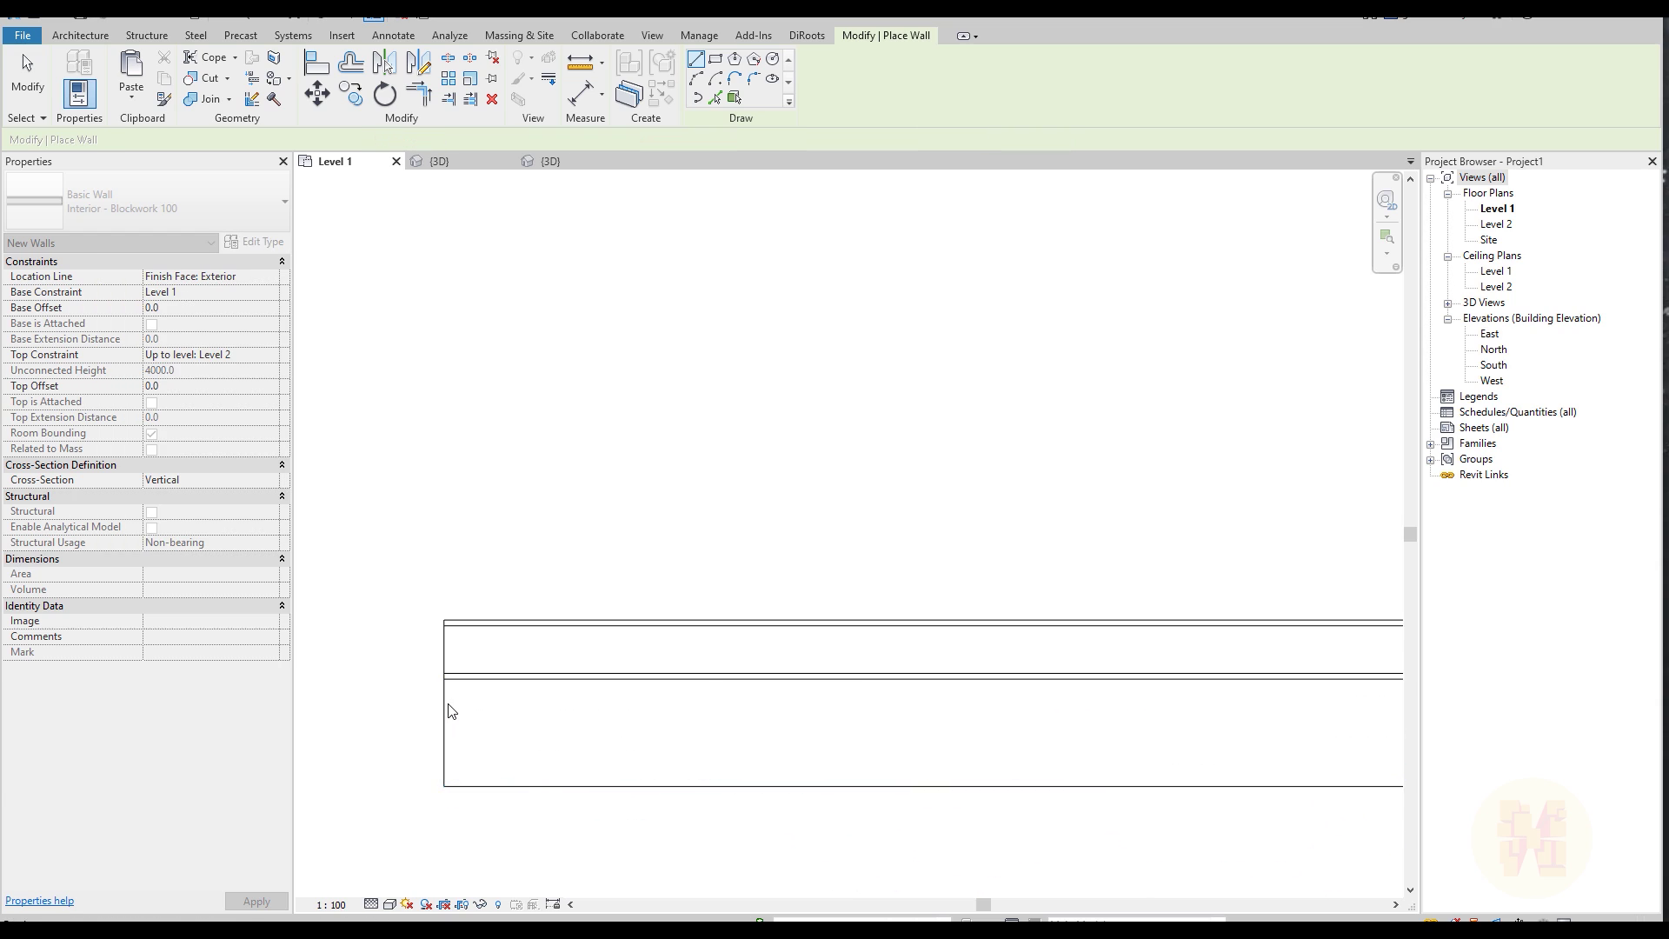
key("Escape")
key("Escape")
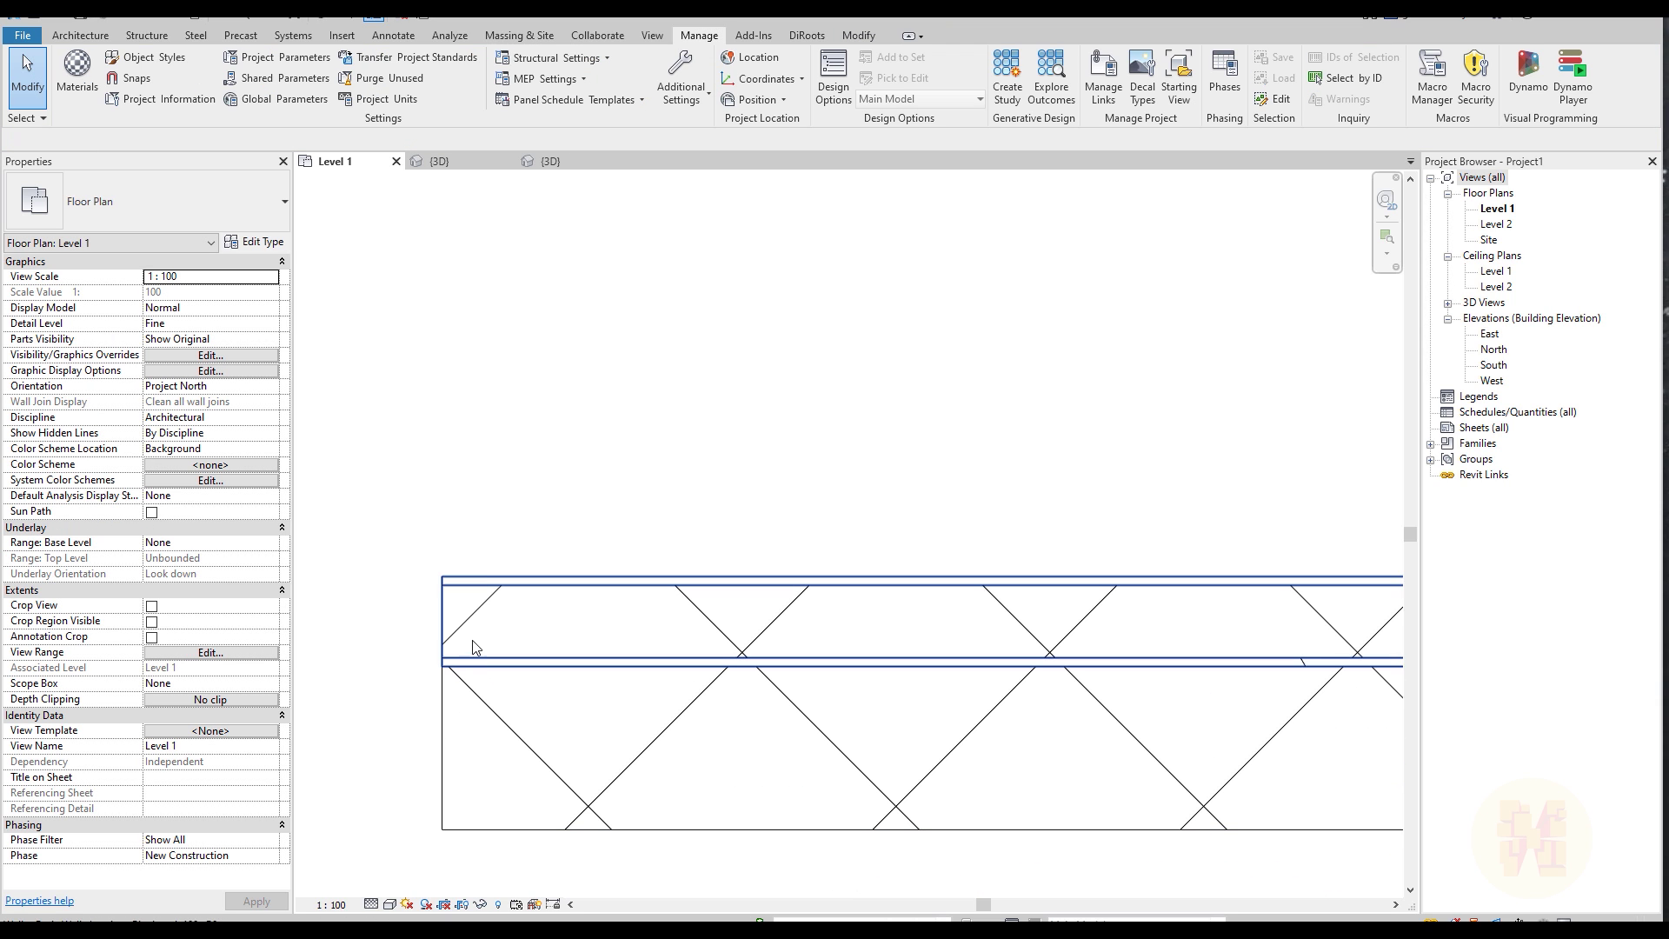
Change the new blockwork wall's type to Generic - 200mm.
scroll(549, 549, "down", 2)
left_click(556, 580)
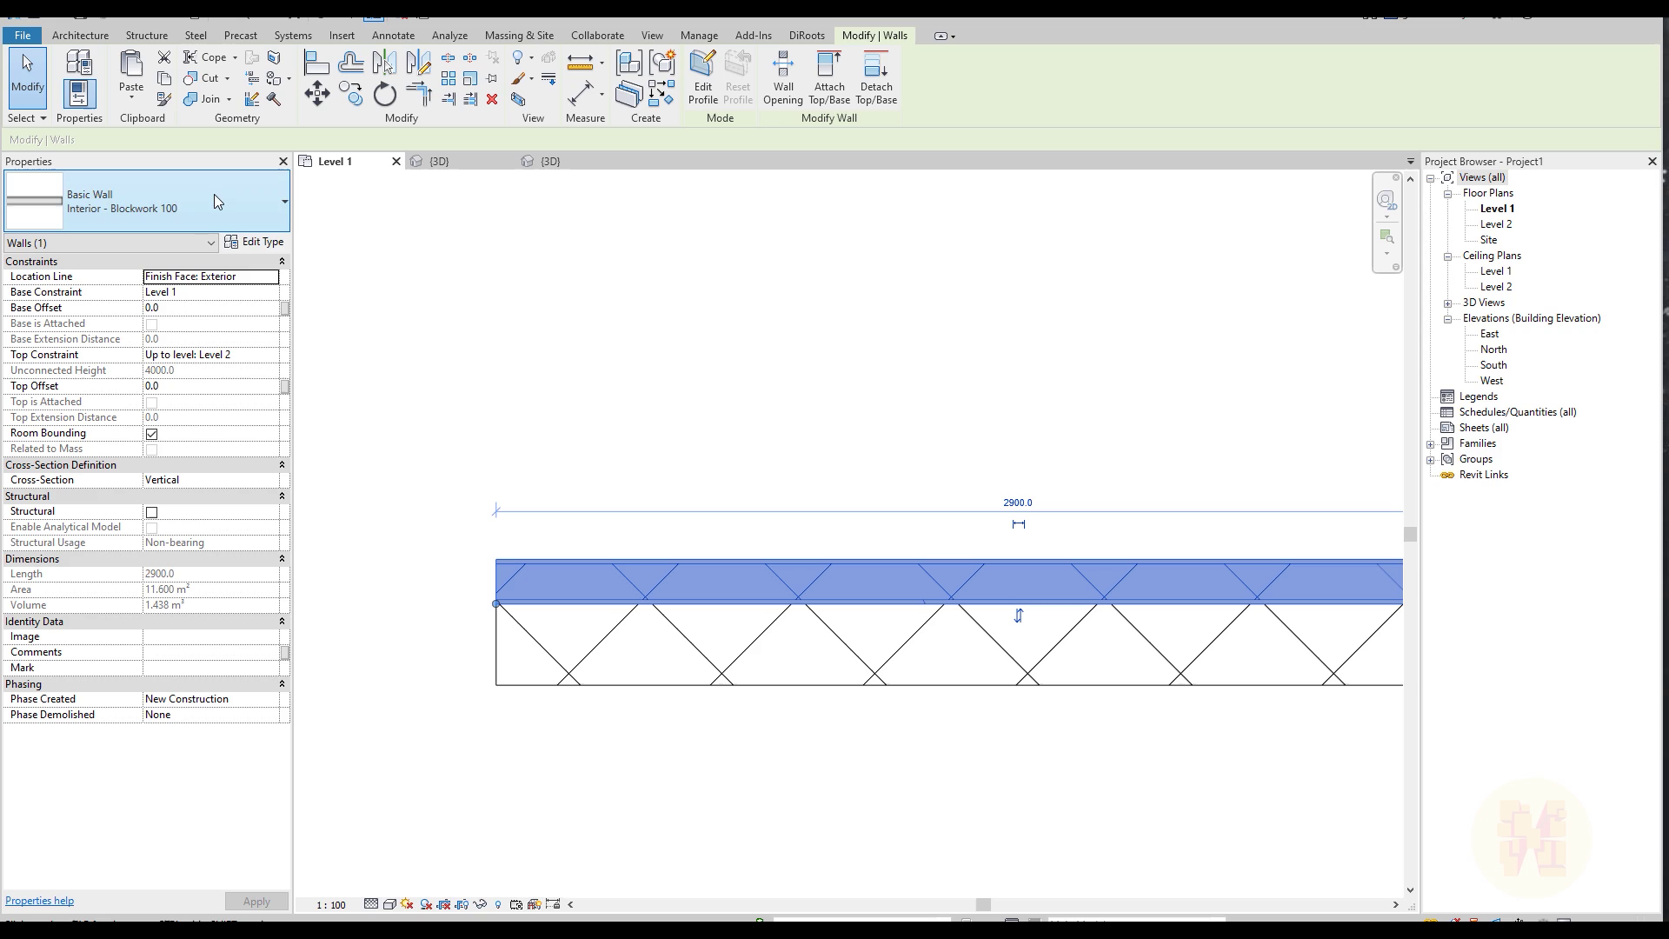
left_click(148, 202)
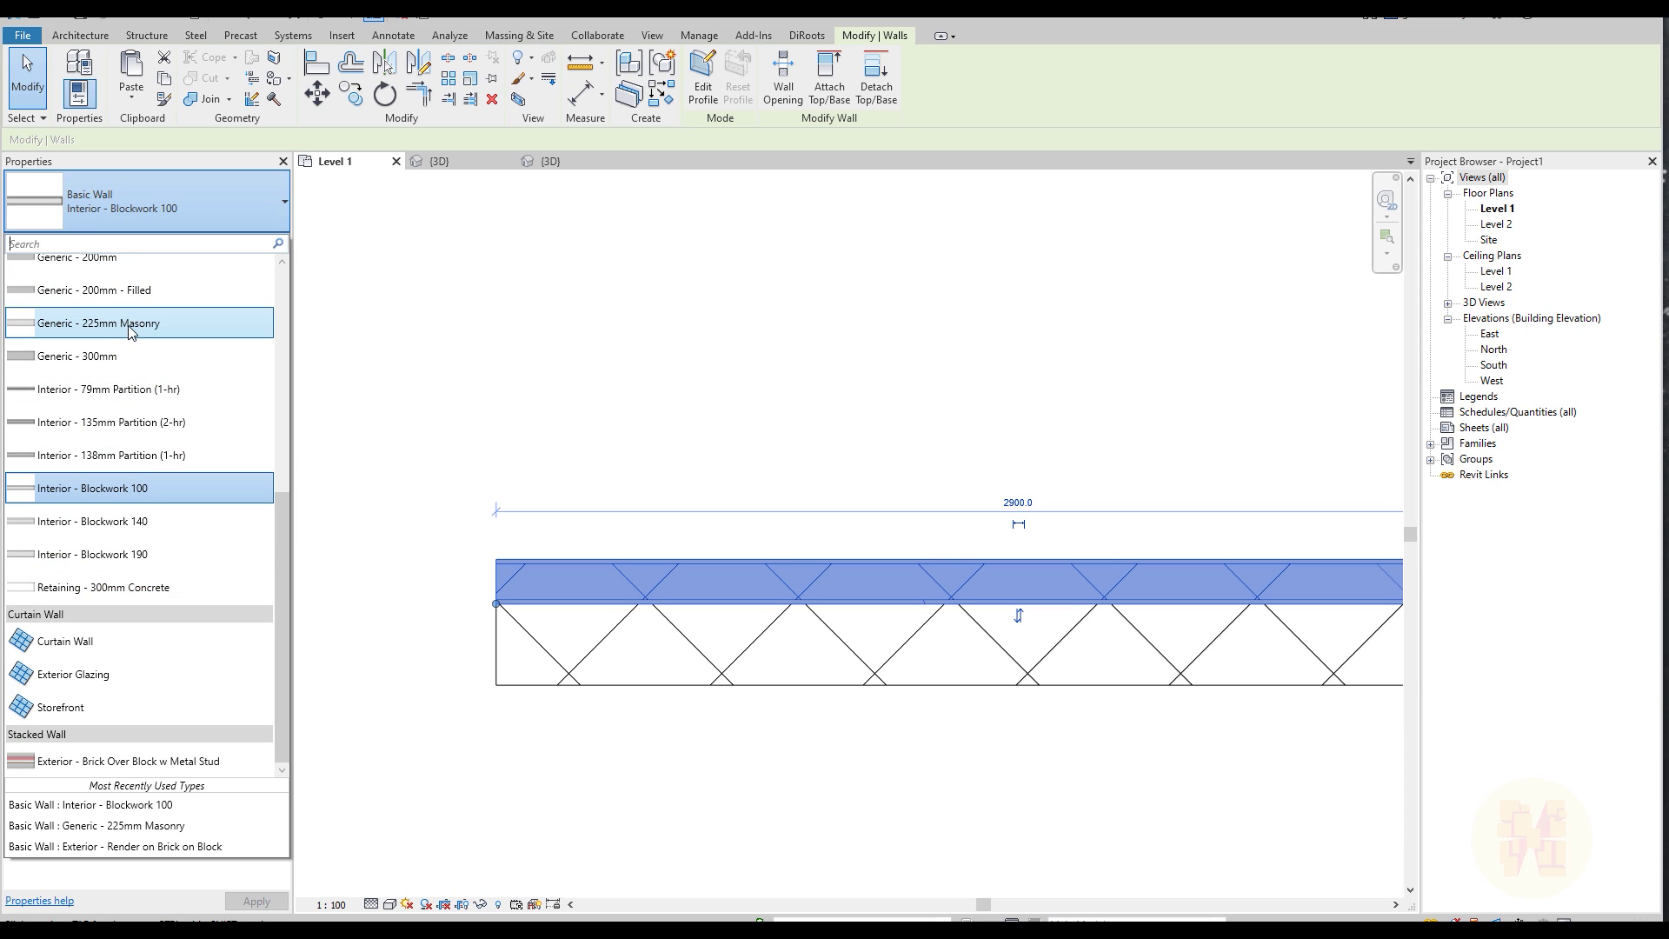
scroll(144, 362, "up", 3)
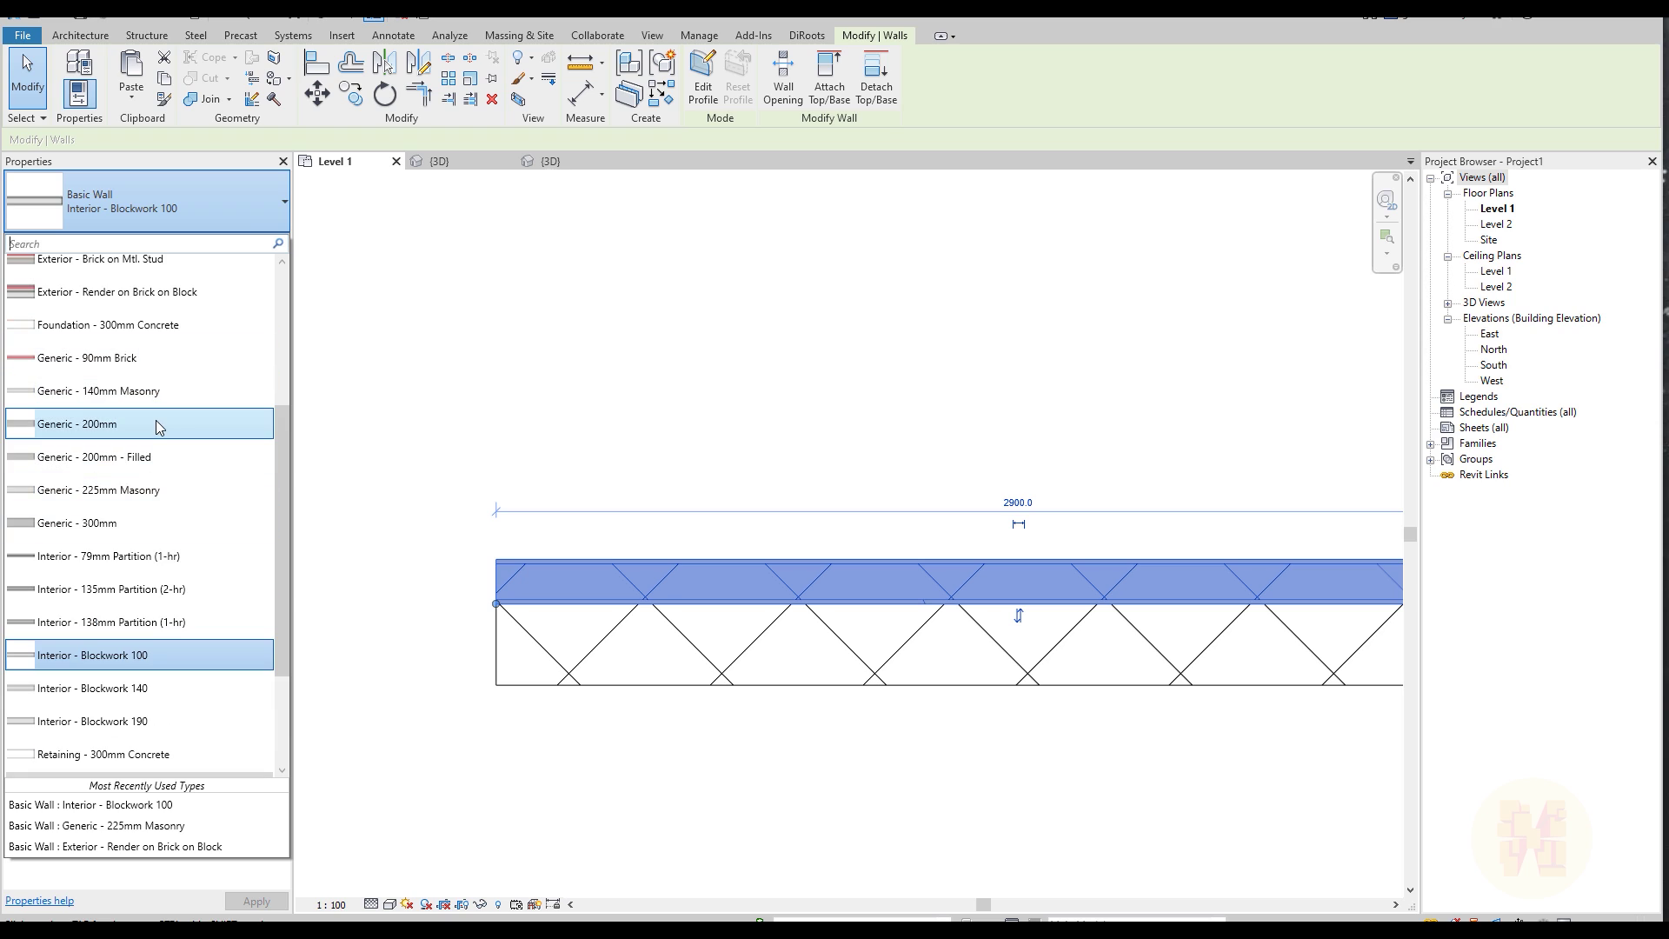
left_click(159, 426)
key("Escape")
scroll(745, 492, "down", 3)
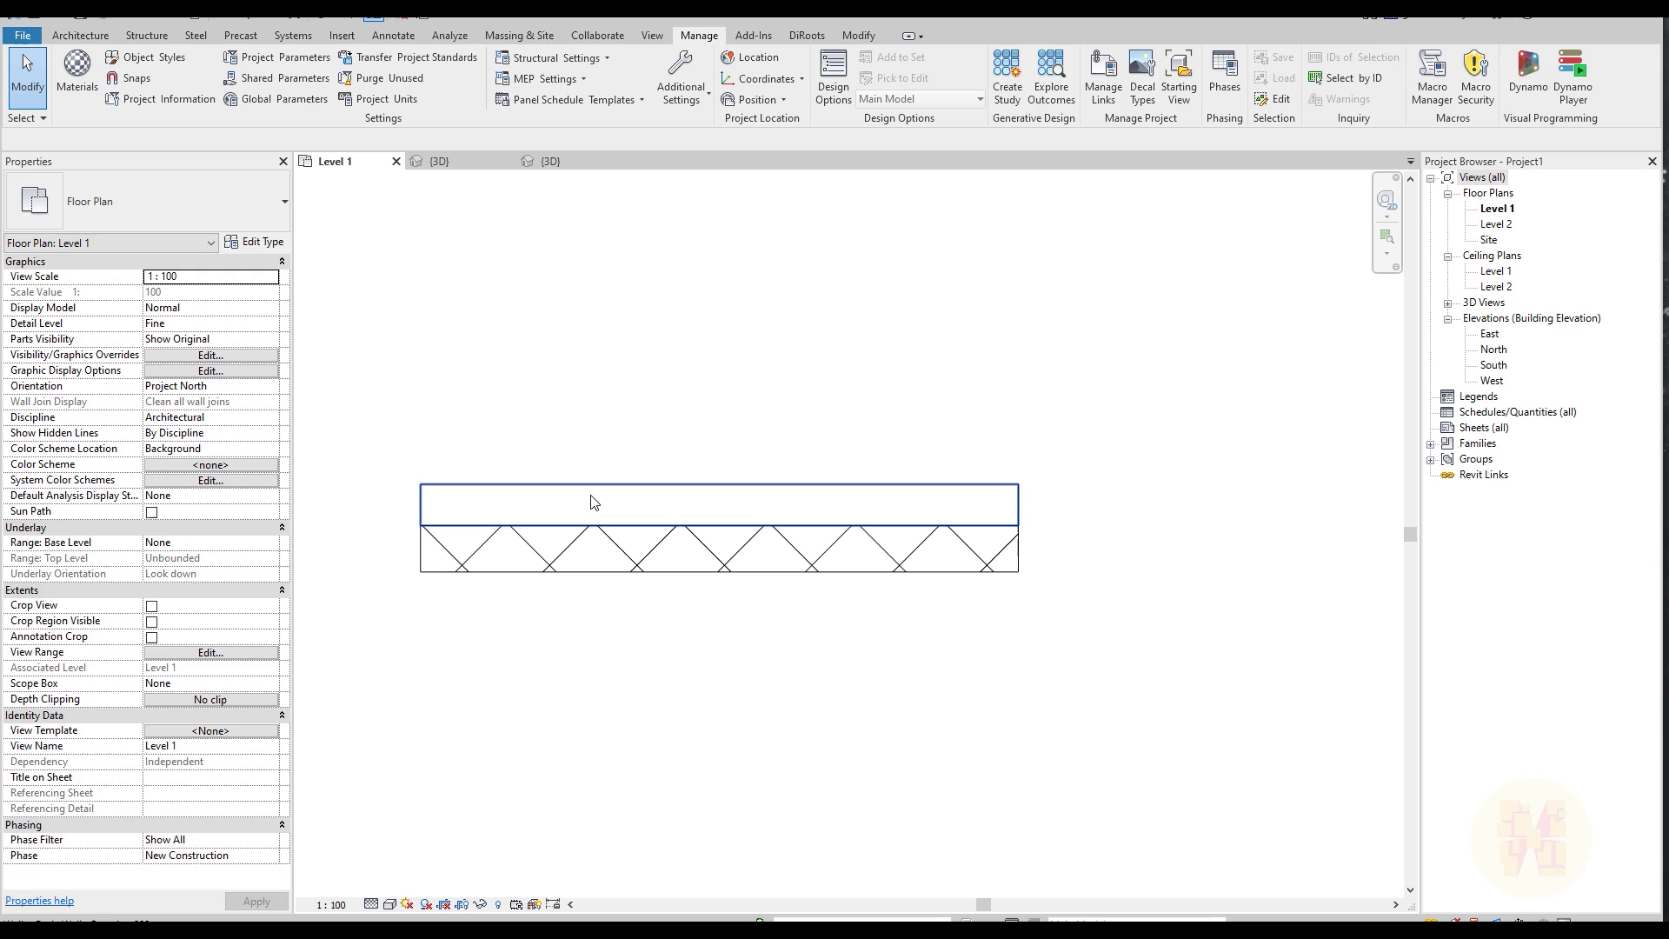
Check the identity data in the type properties of the Generic - 200mm wall, leaving it unmodified.
left_click(579, 535)
left_click(256, 242)
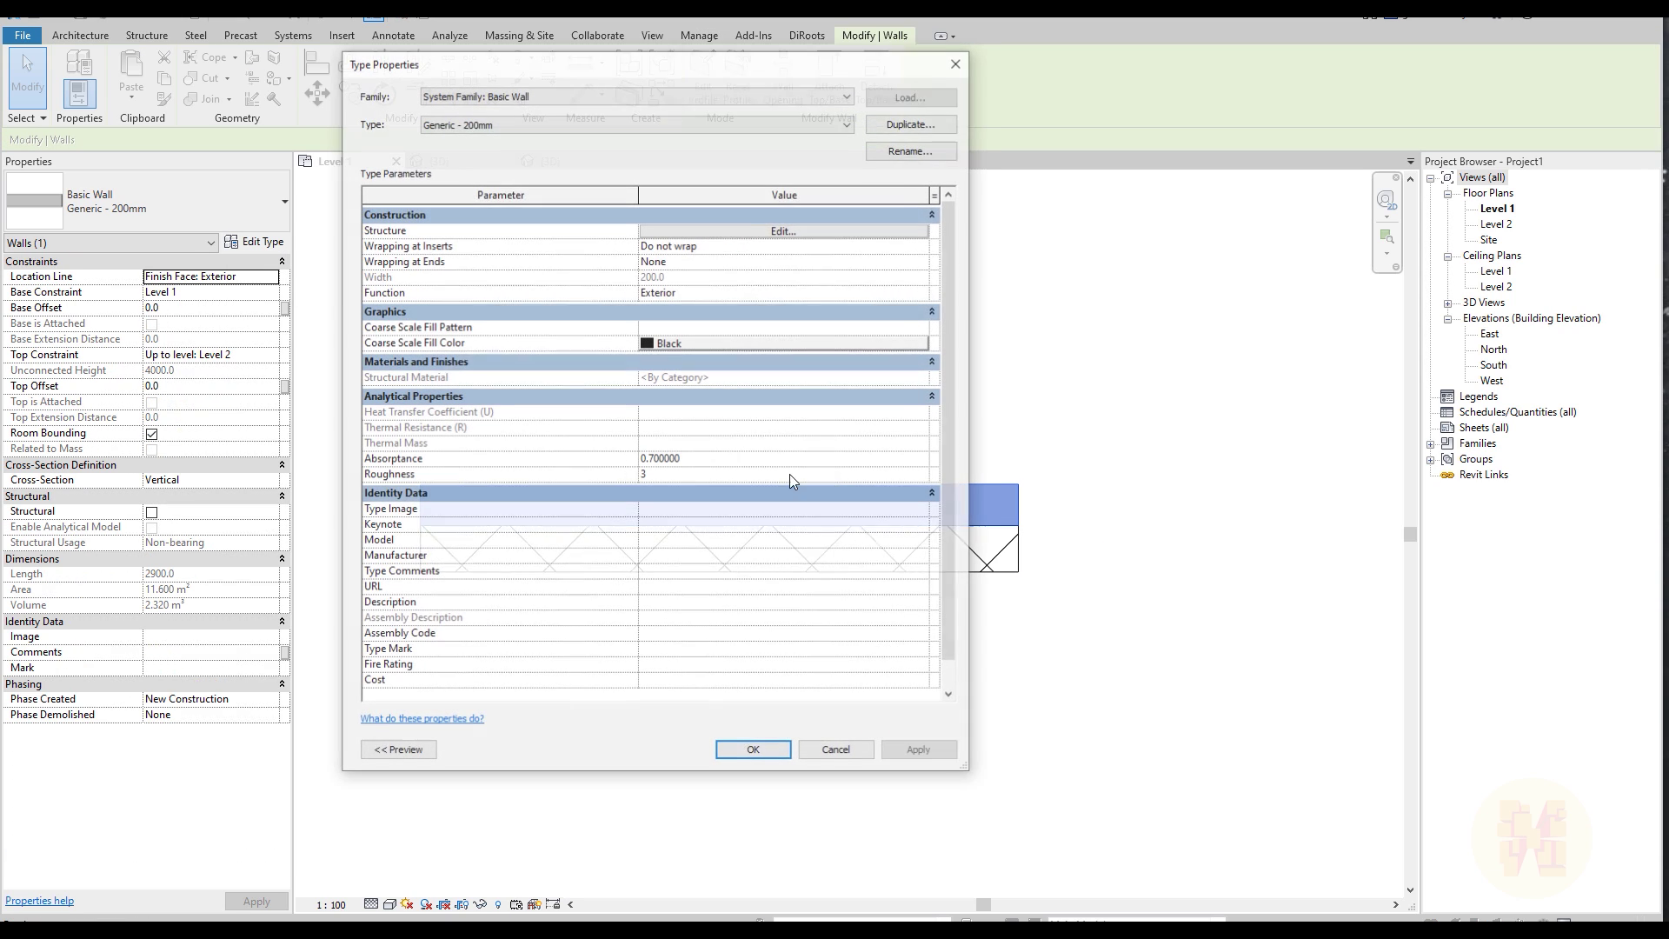
scroll(795, 539, "down", 1)
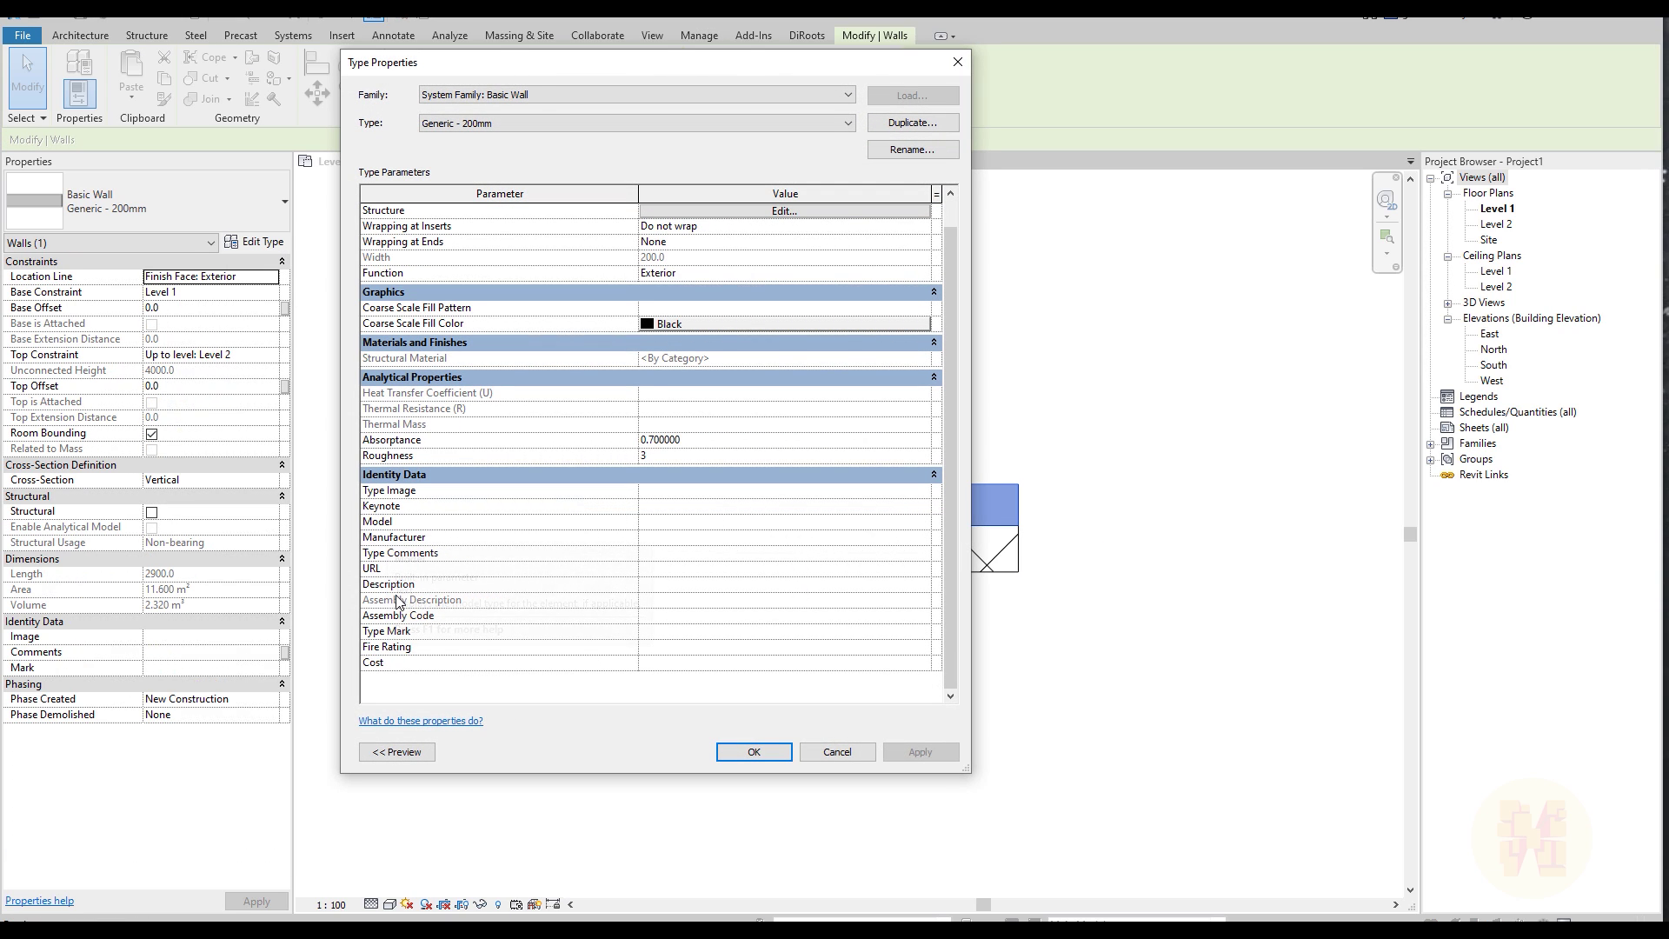
left_click(837, 752)
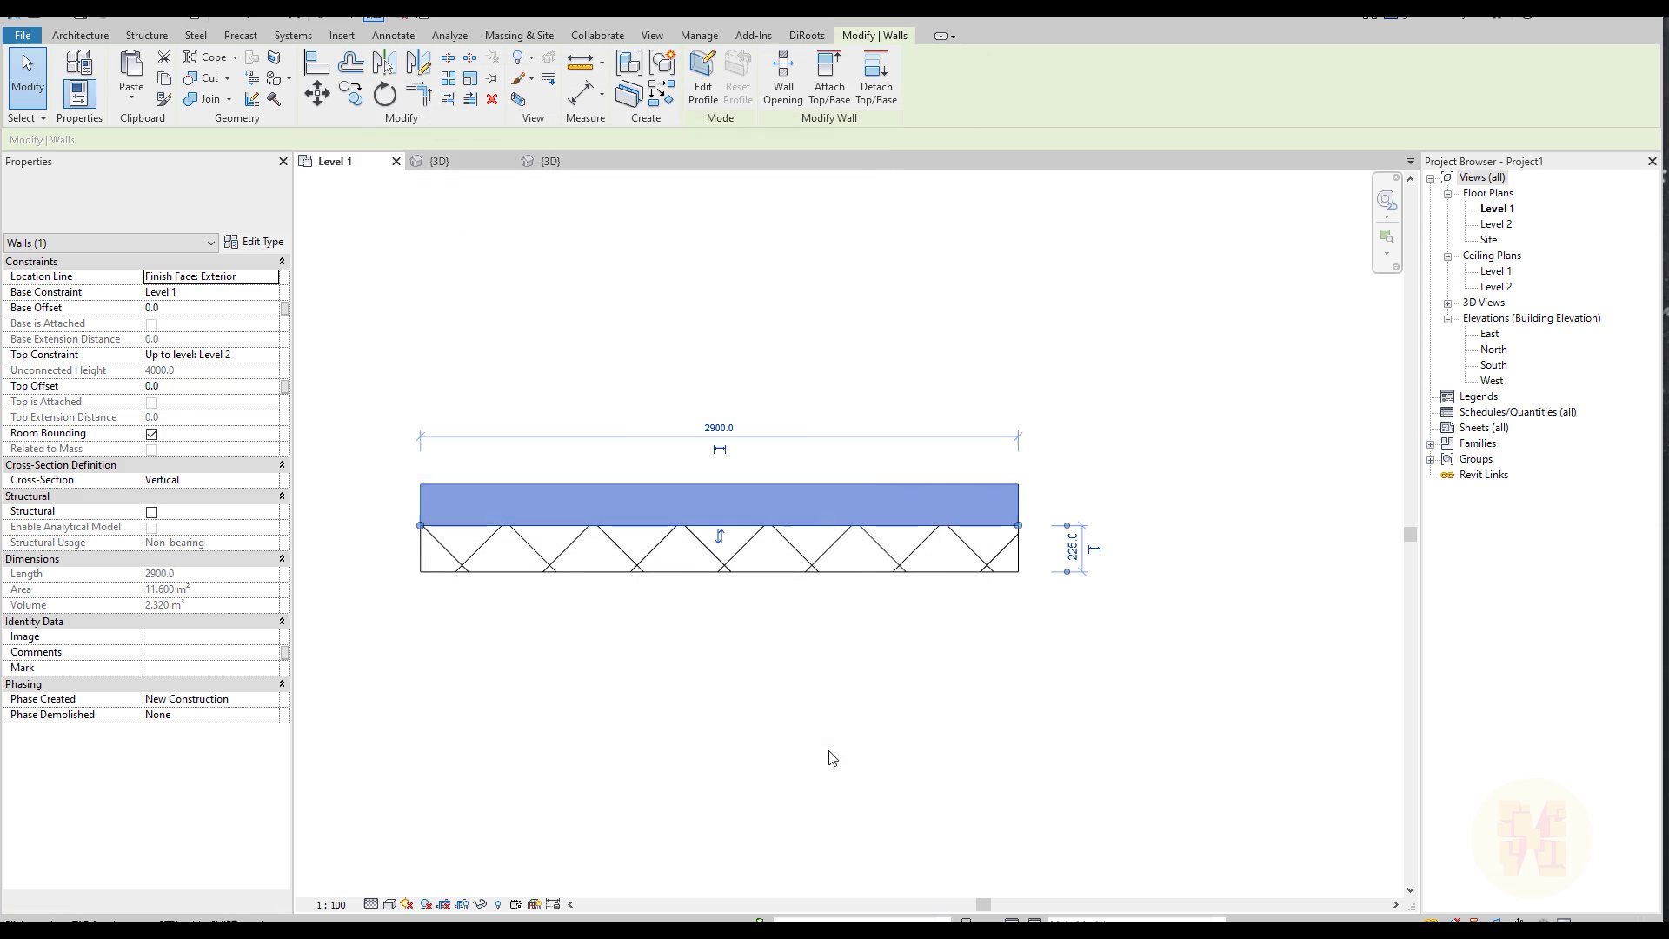
Show Project1's 3D view, then switch briefly to the browser to view the Mastering Revit Assembly Codes video and minimize it.
left_click(474, 167)
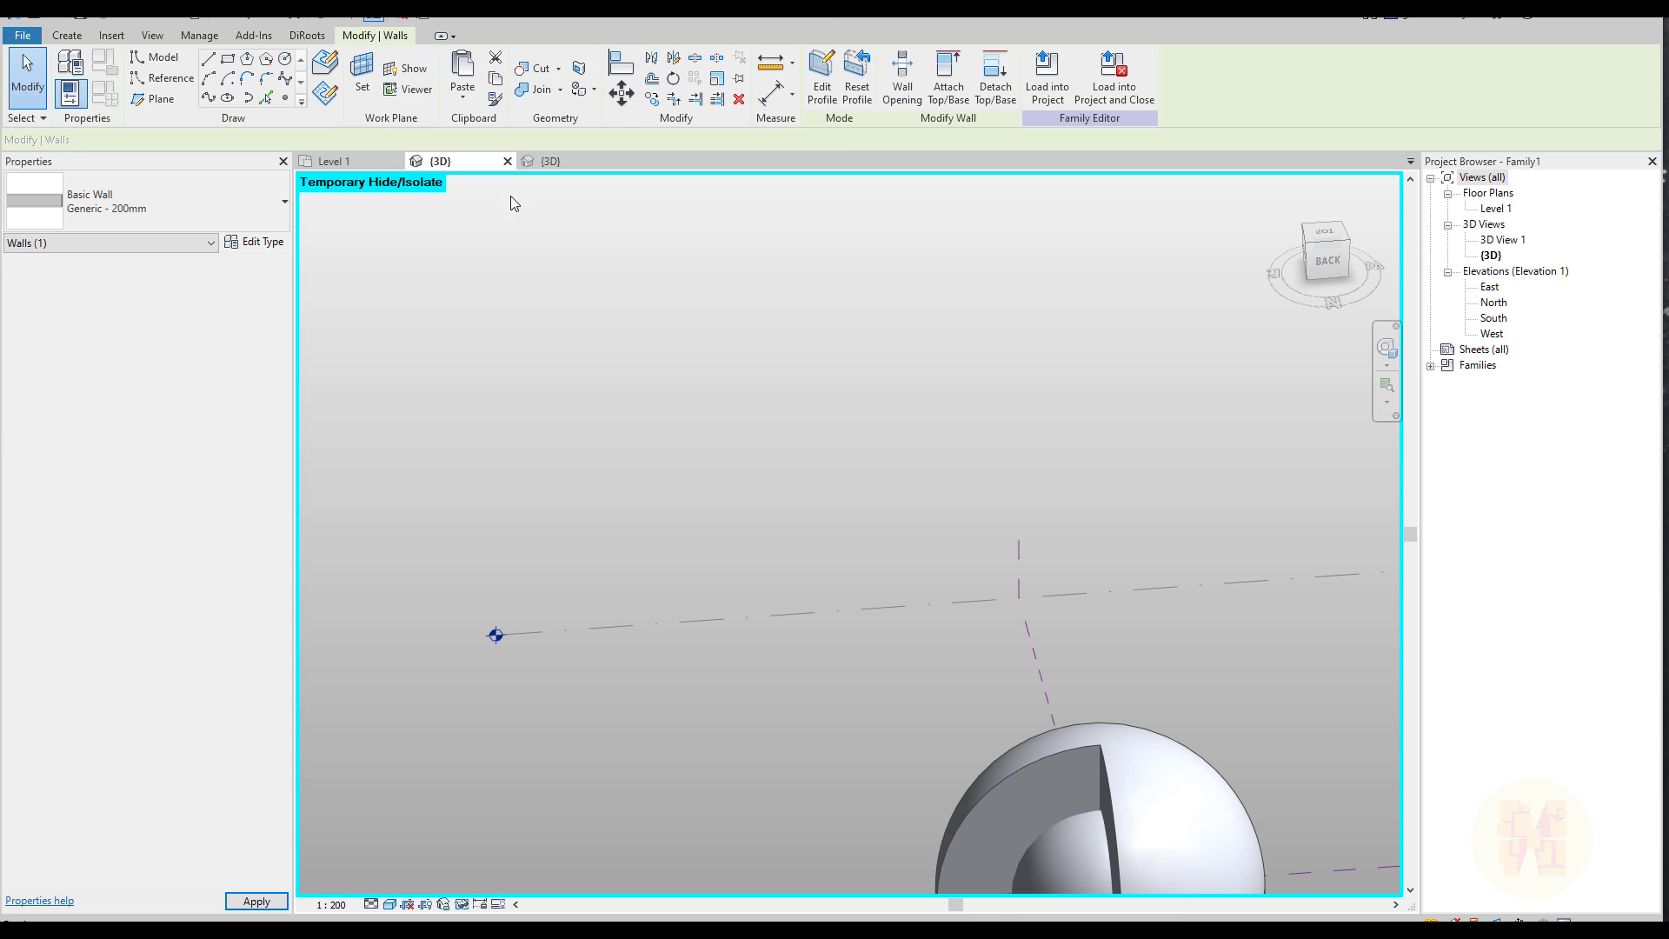
key("Escape")
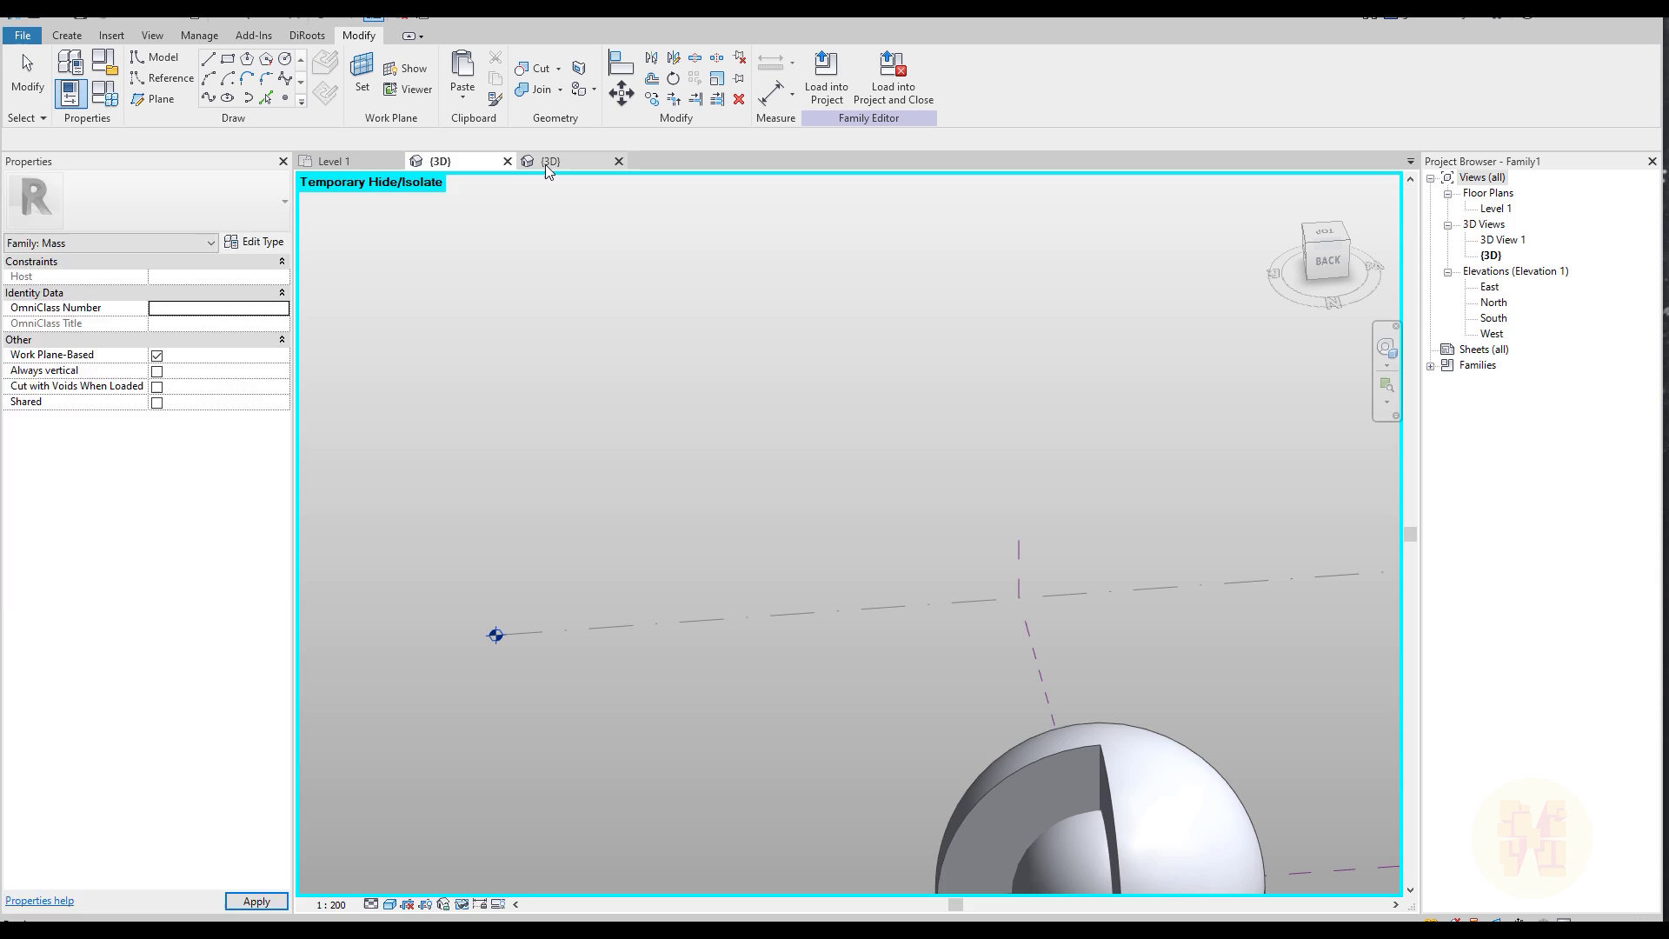
left_click(545, 165)
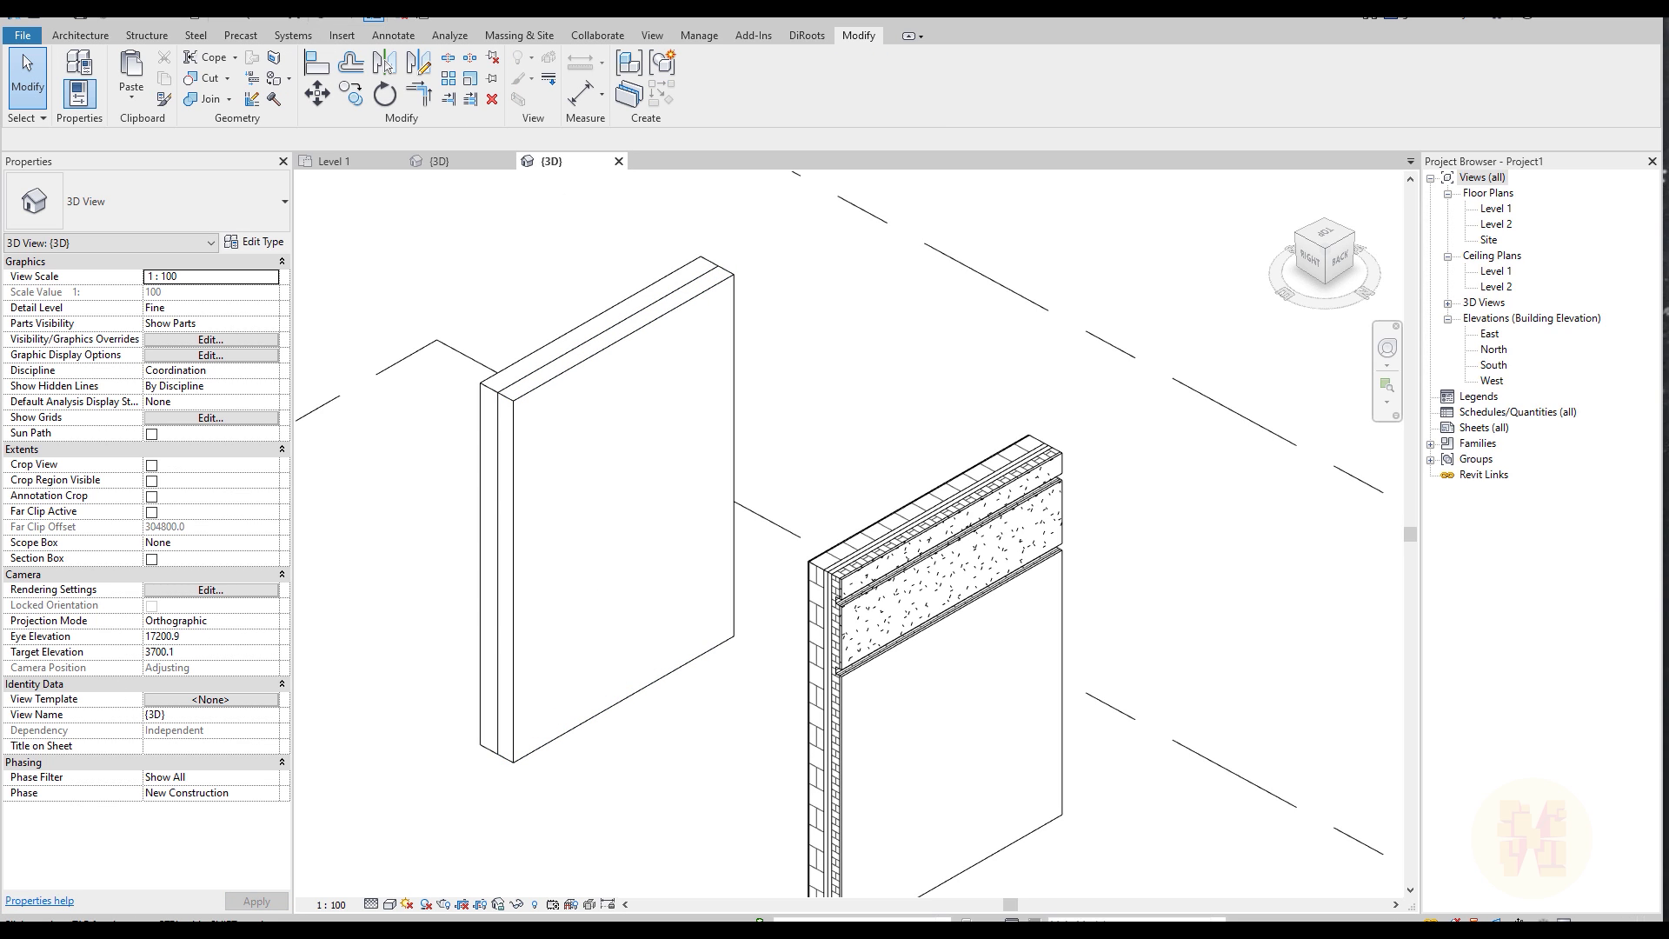
key("alt+Tab")
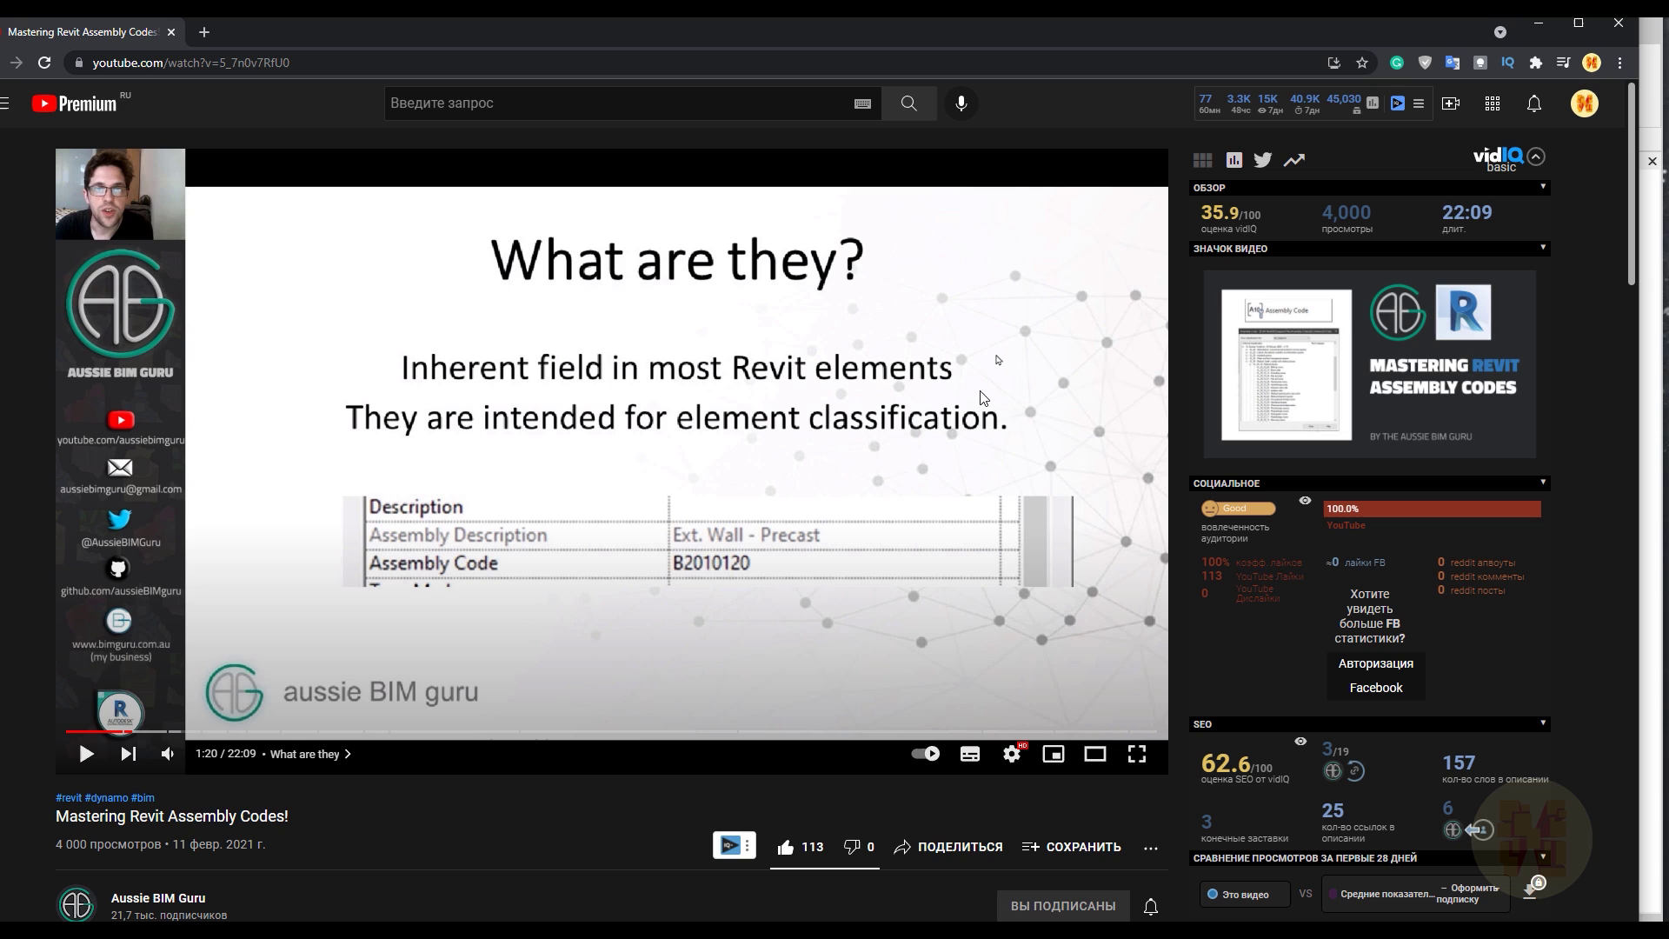
left_click(1538, 24)
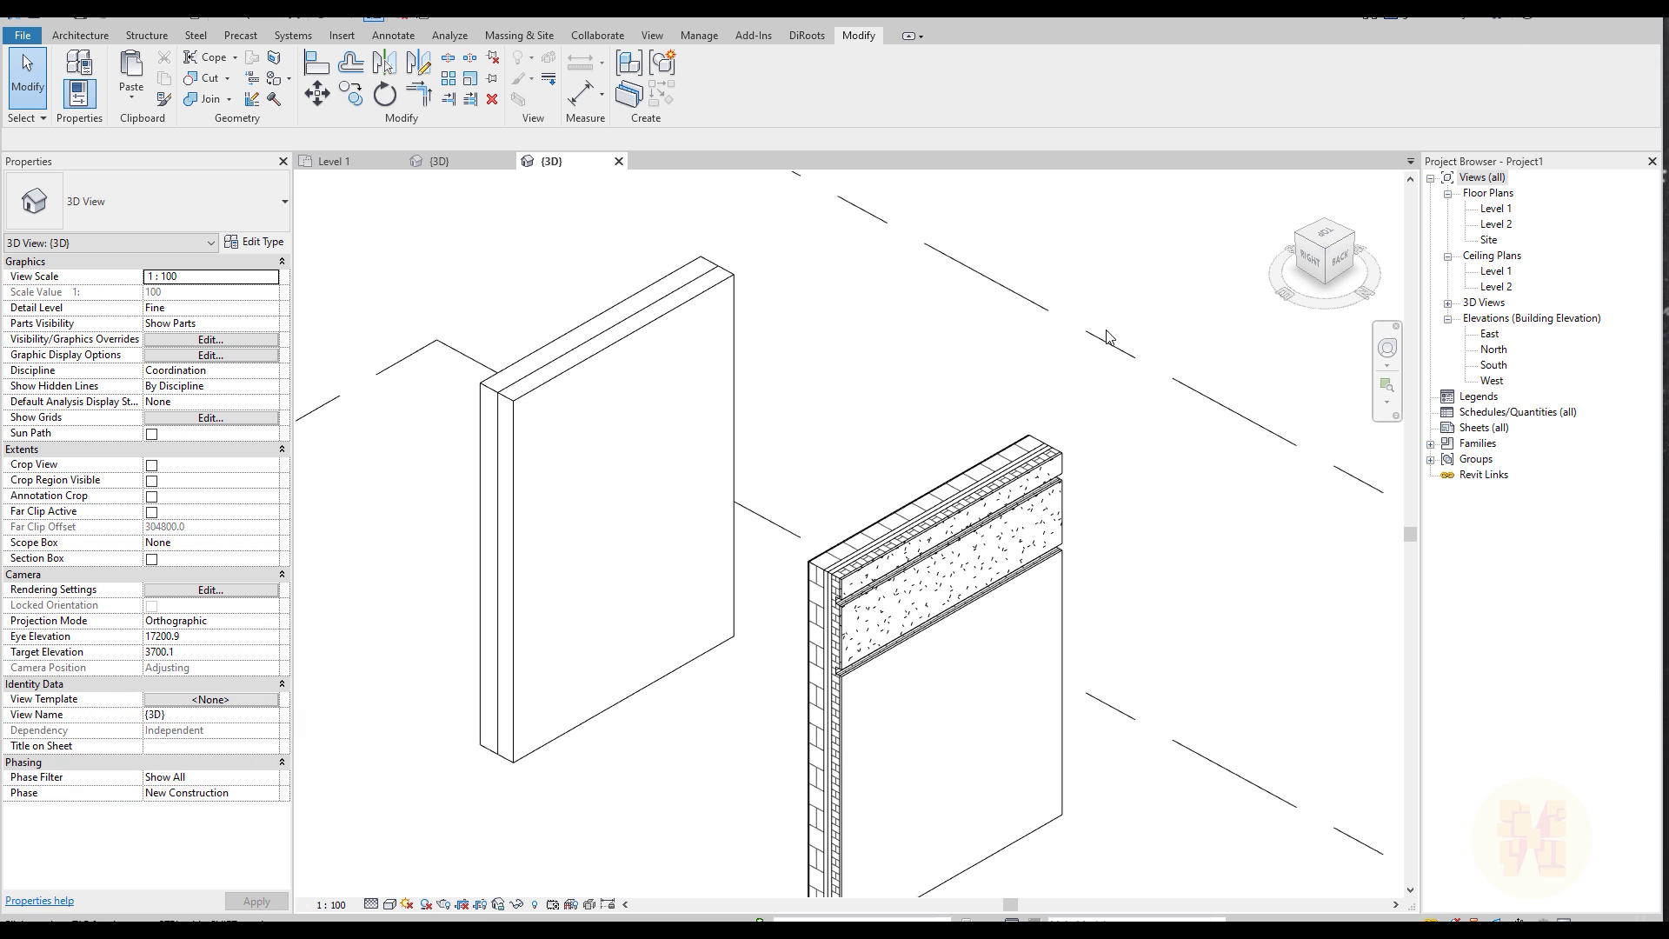
Examine the layered wall's divided parts in the 3D view.
scroll(695, 565, "down", 3)
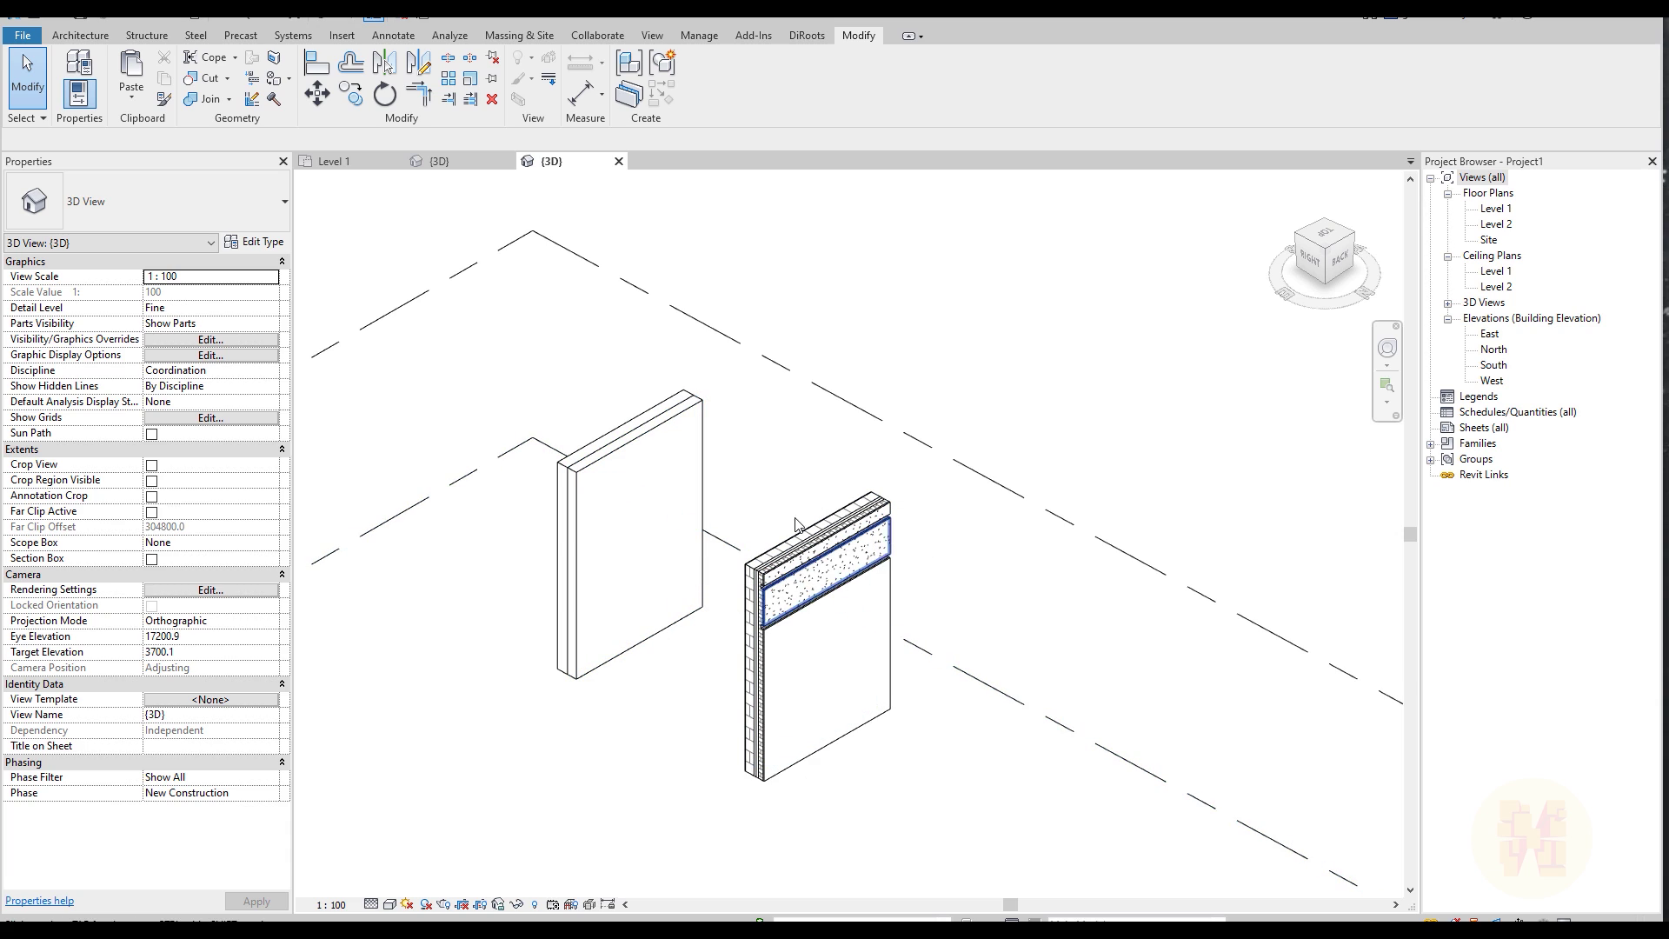
scroll(793, 678, "up", 3)
left_click(609, 613)
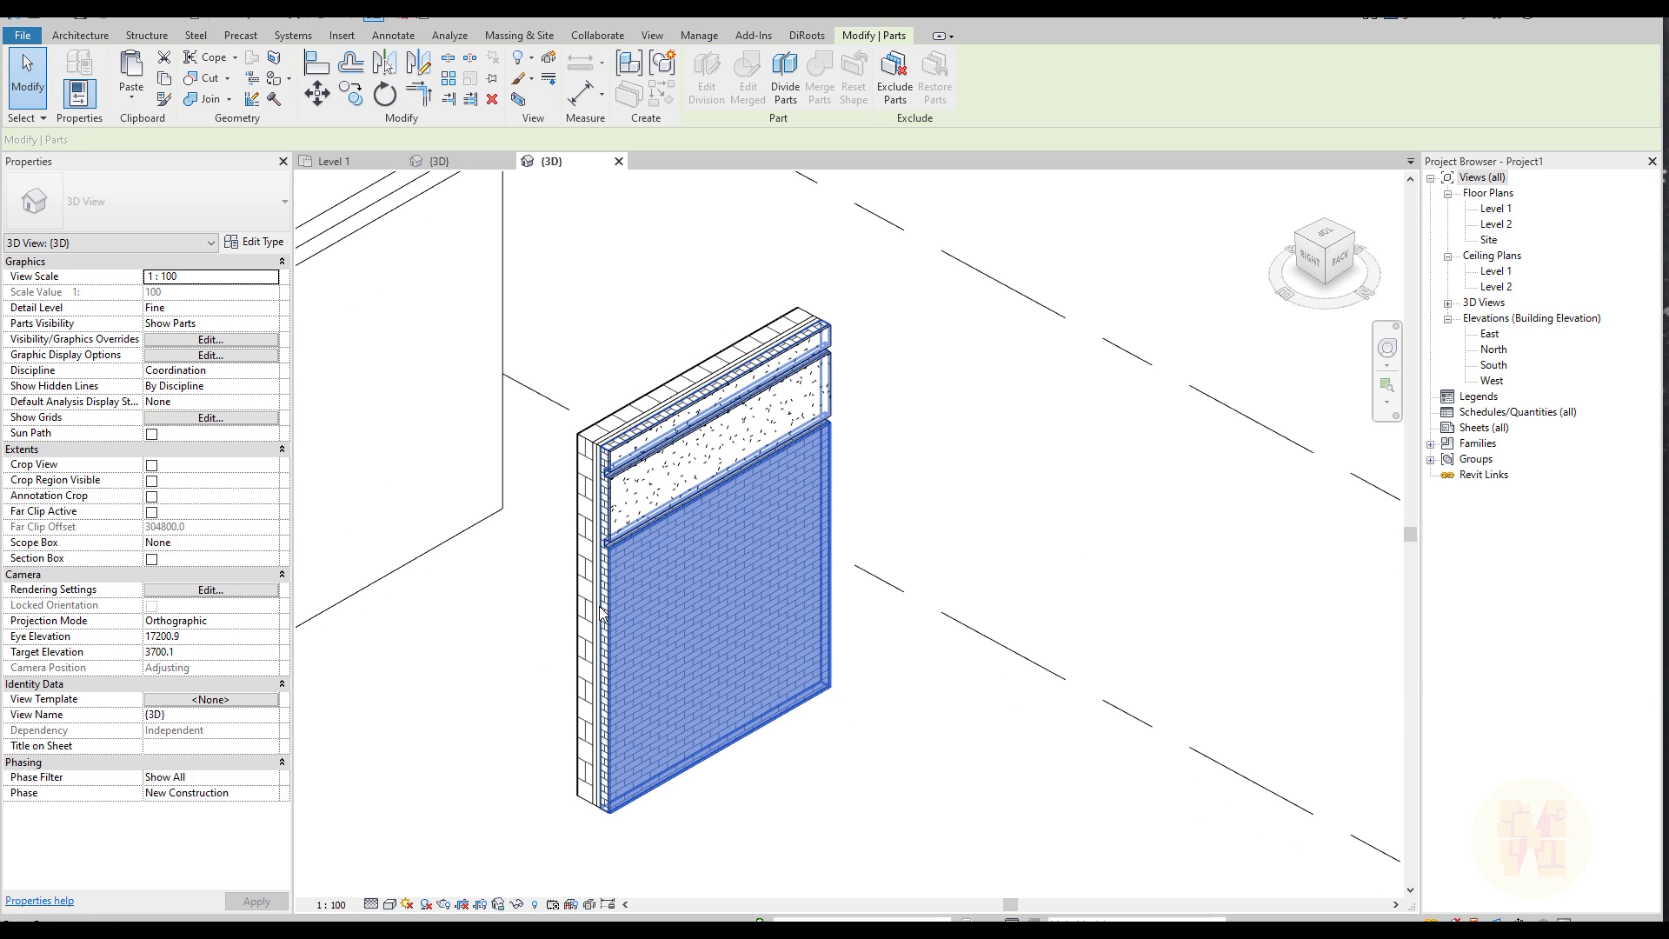
left_click(602, 613)
middle_click_drag(466, 600, 715, 664)
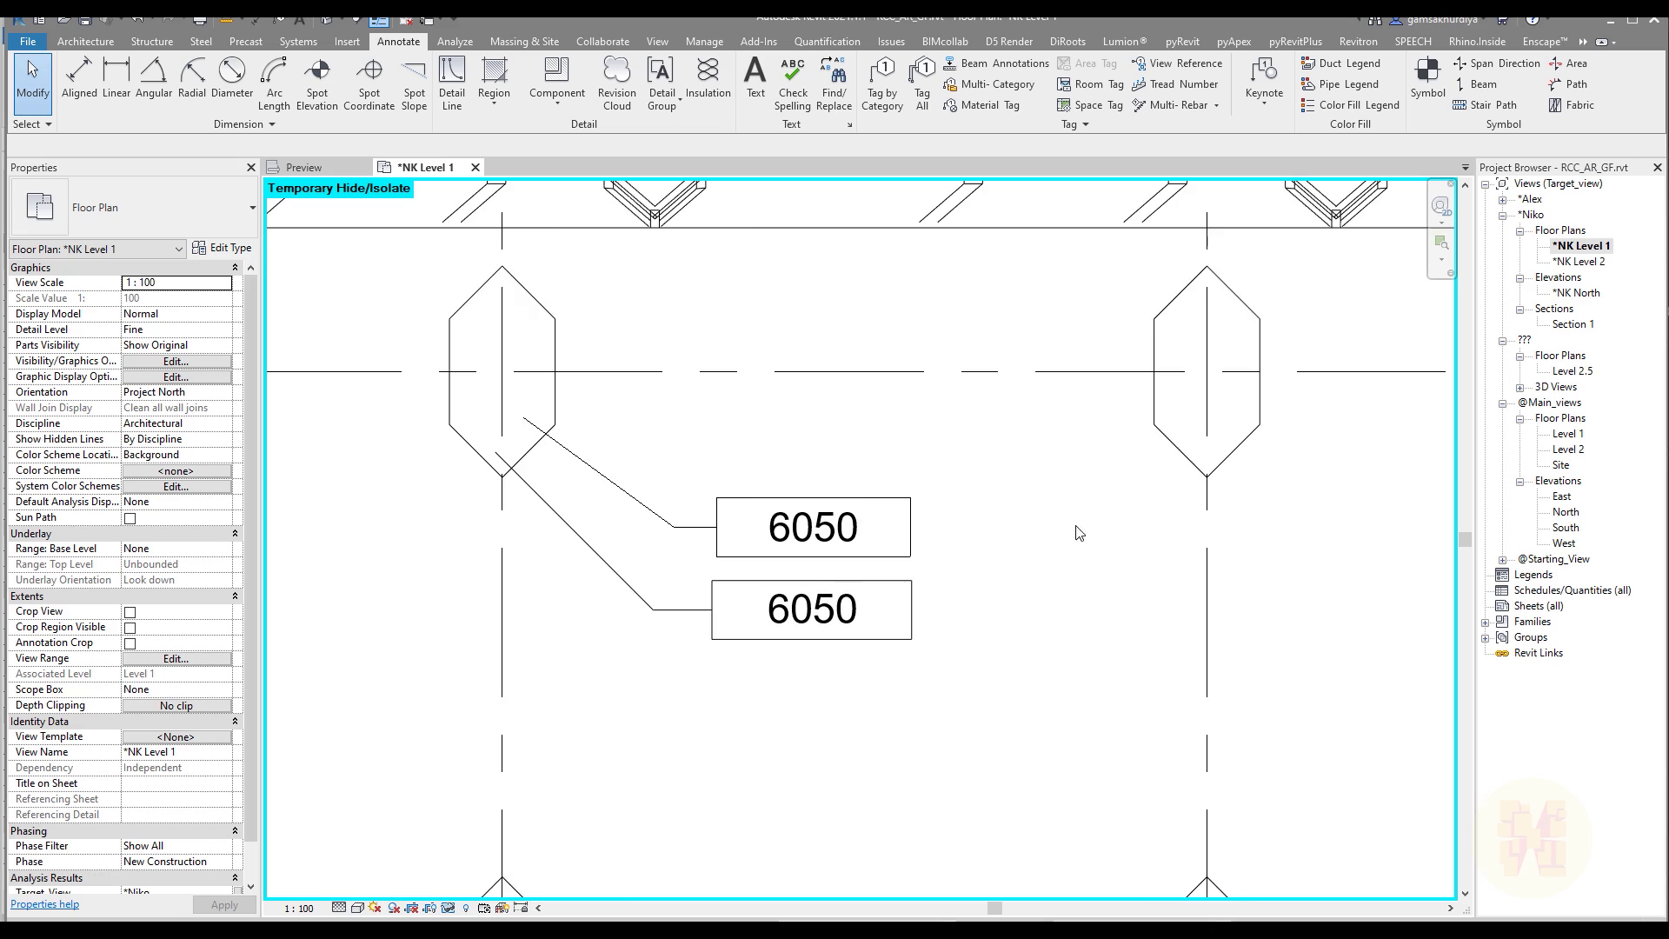
Set the keynote of the 900 x 900mm rectangular column type to Hello in the *NK Level 1 plan.
middle_click_drag(1046, 515, 1049, 557)
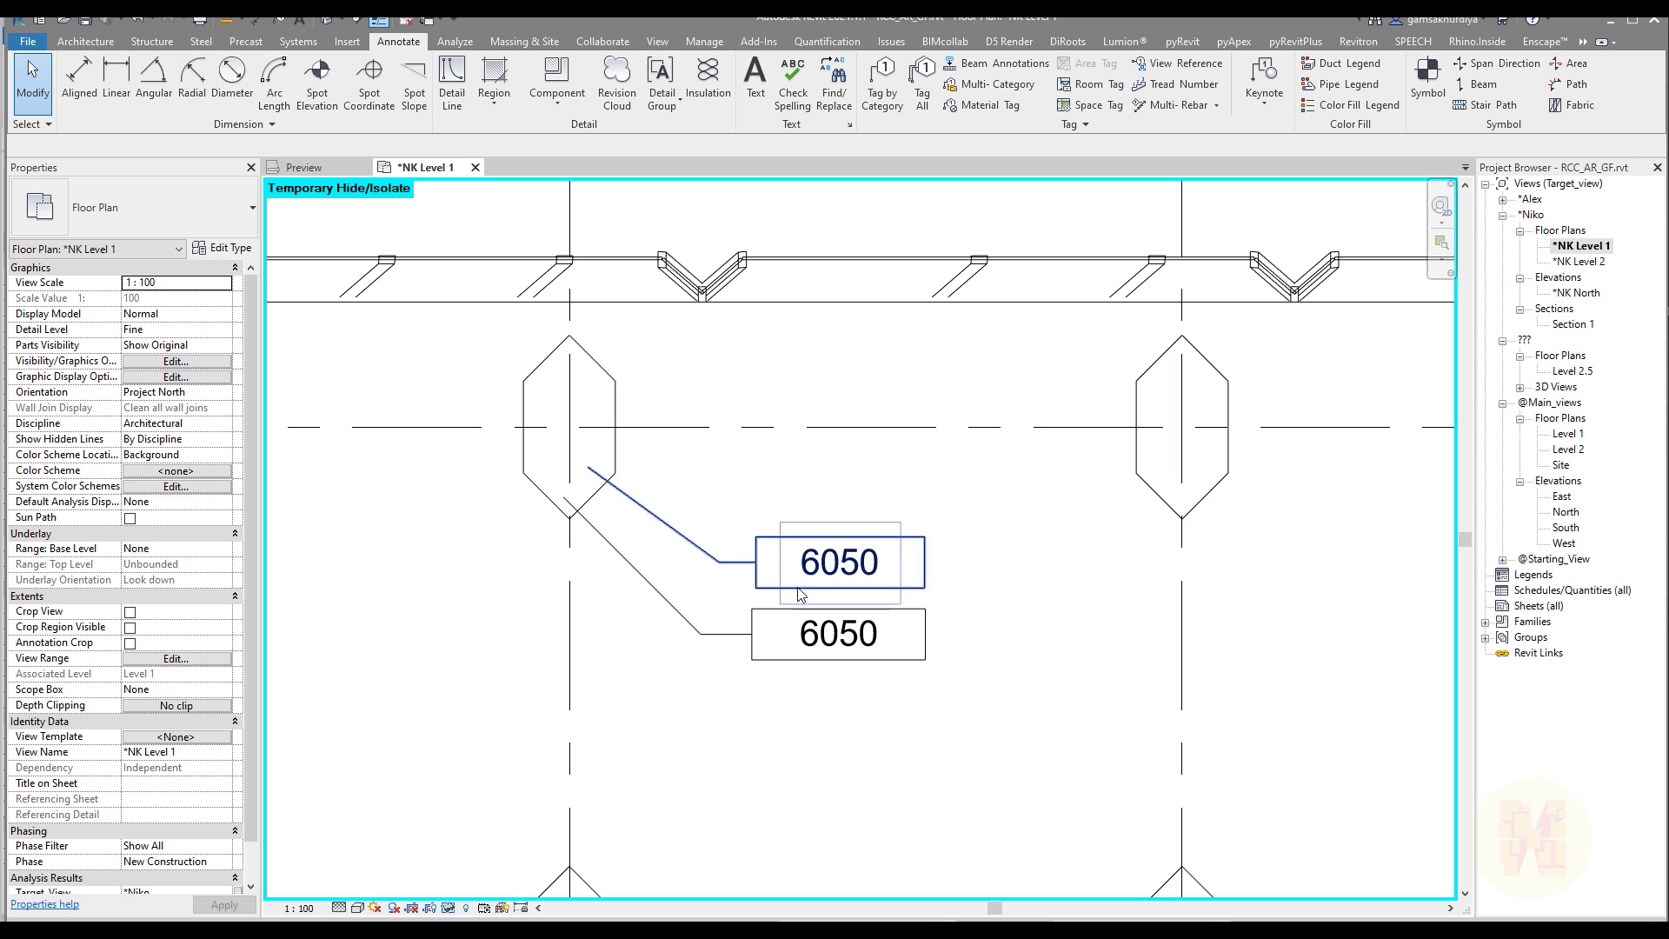
left_click(608, 373)
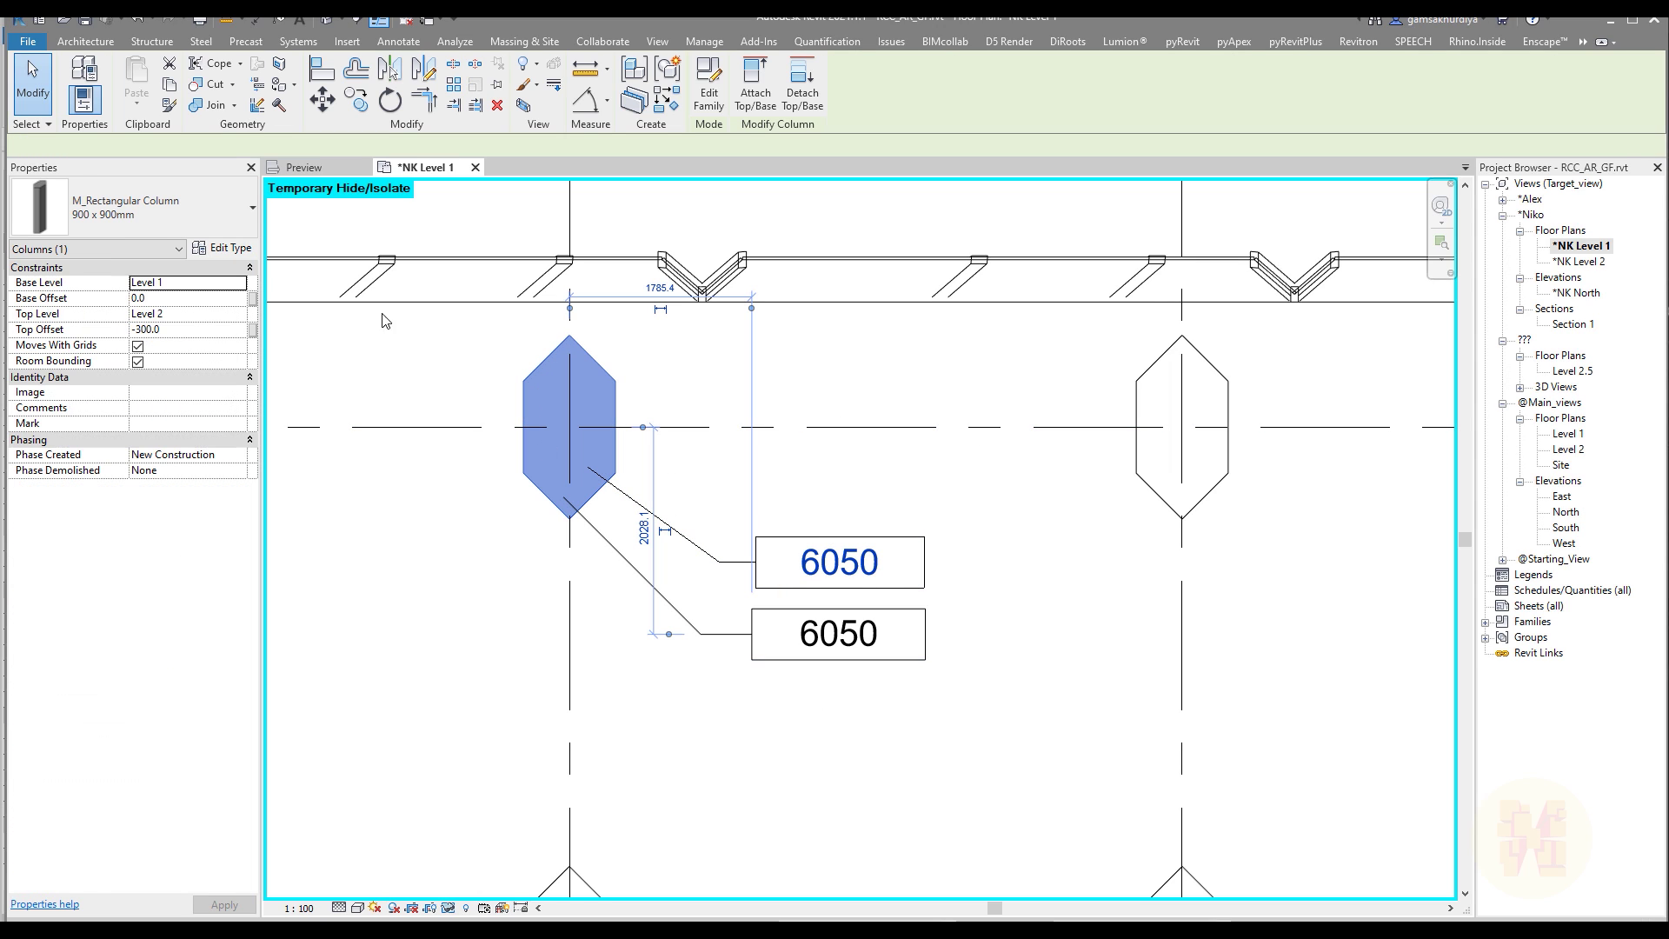
left_click(222, 248)
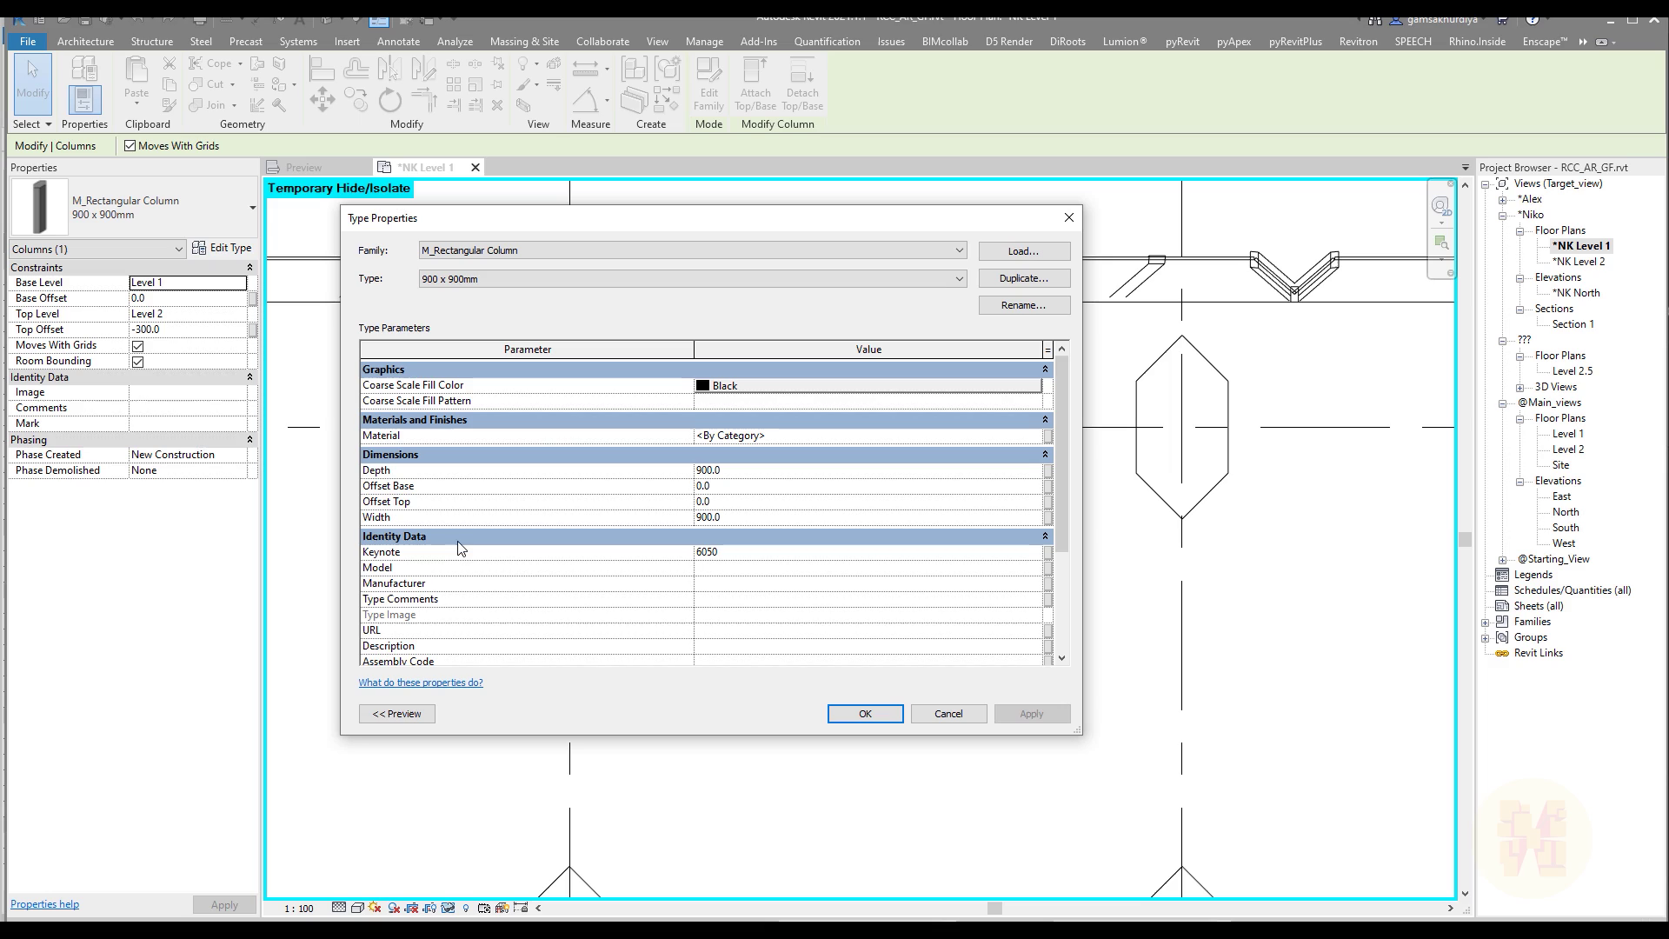
left_click(760, 557)
left_click(865, 713)
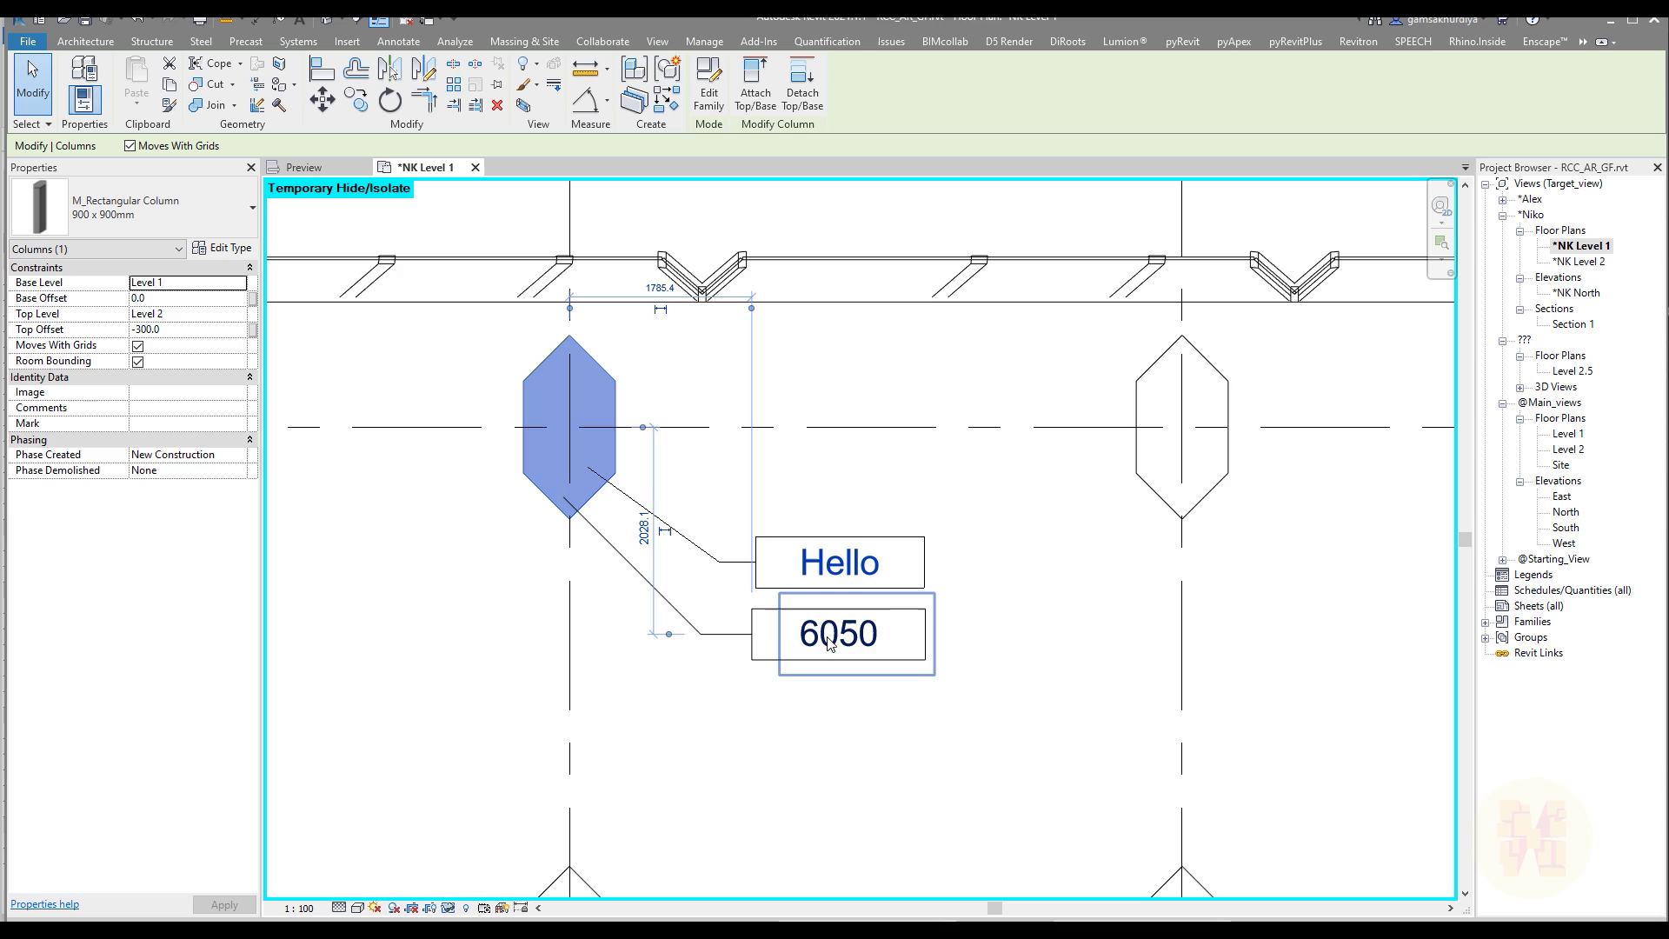
Compare the manually drawn 6050 label with the column's keynote tag by selecting the text note, its outline, the column and the tag.
left_click(770, 624)
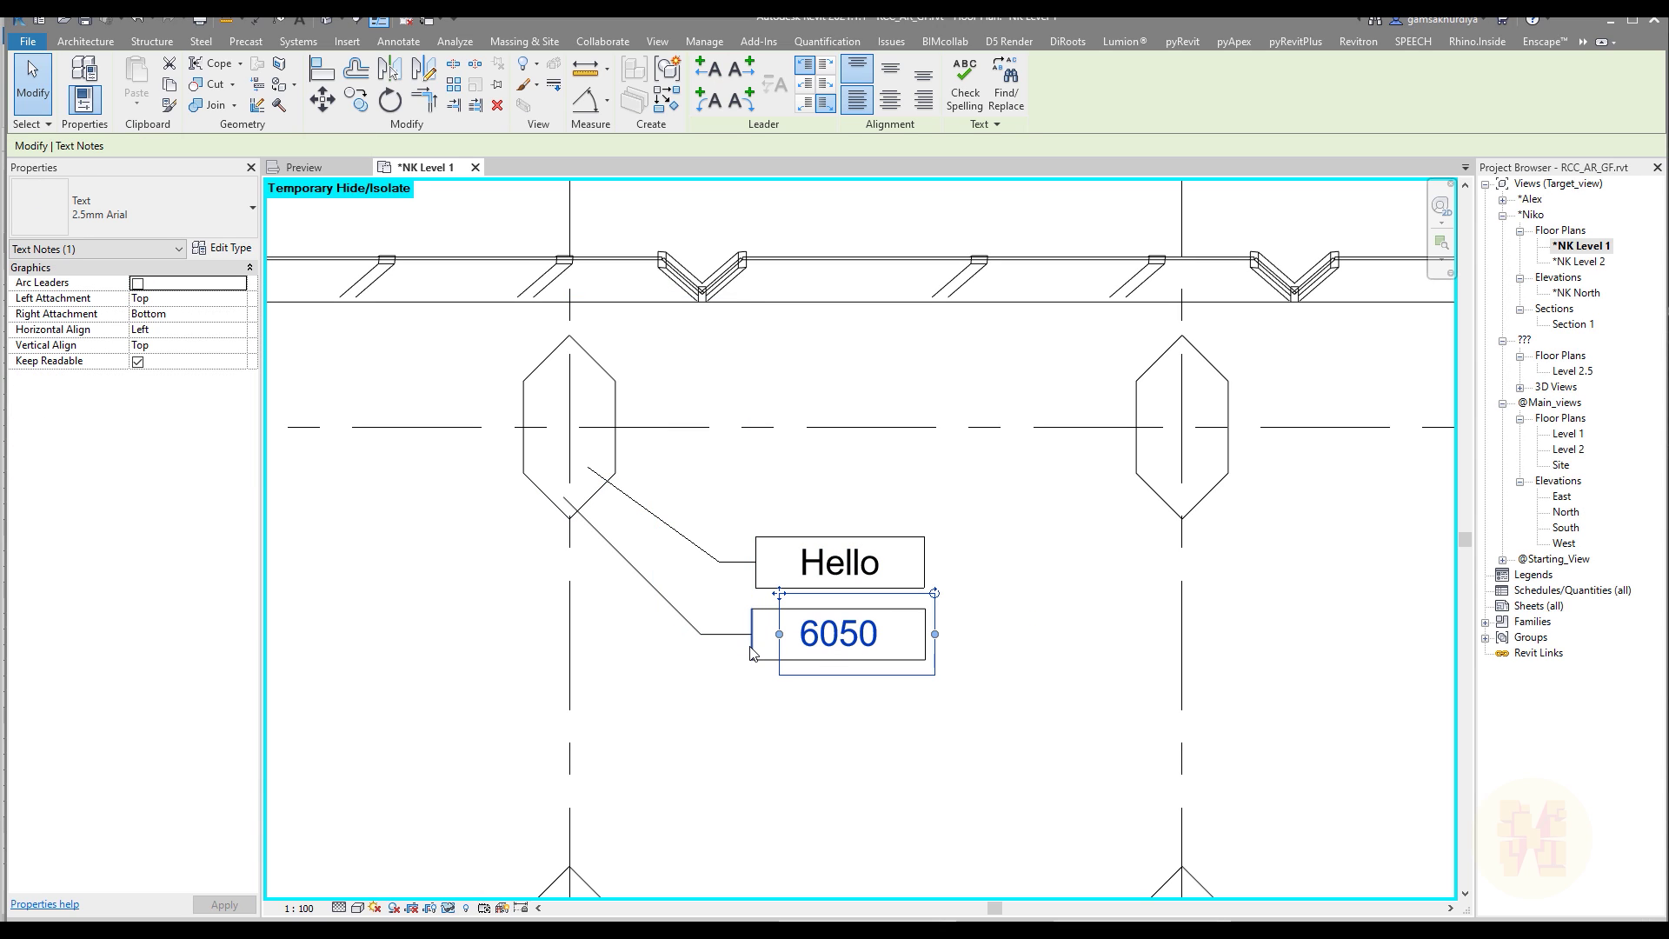
left_click(764, 619)
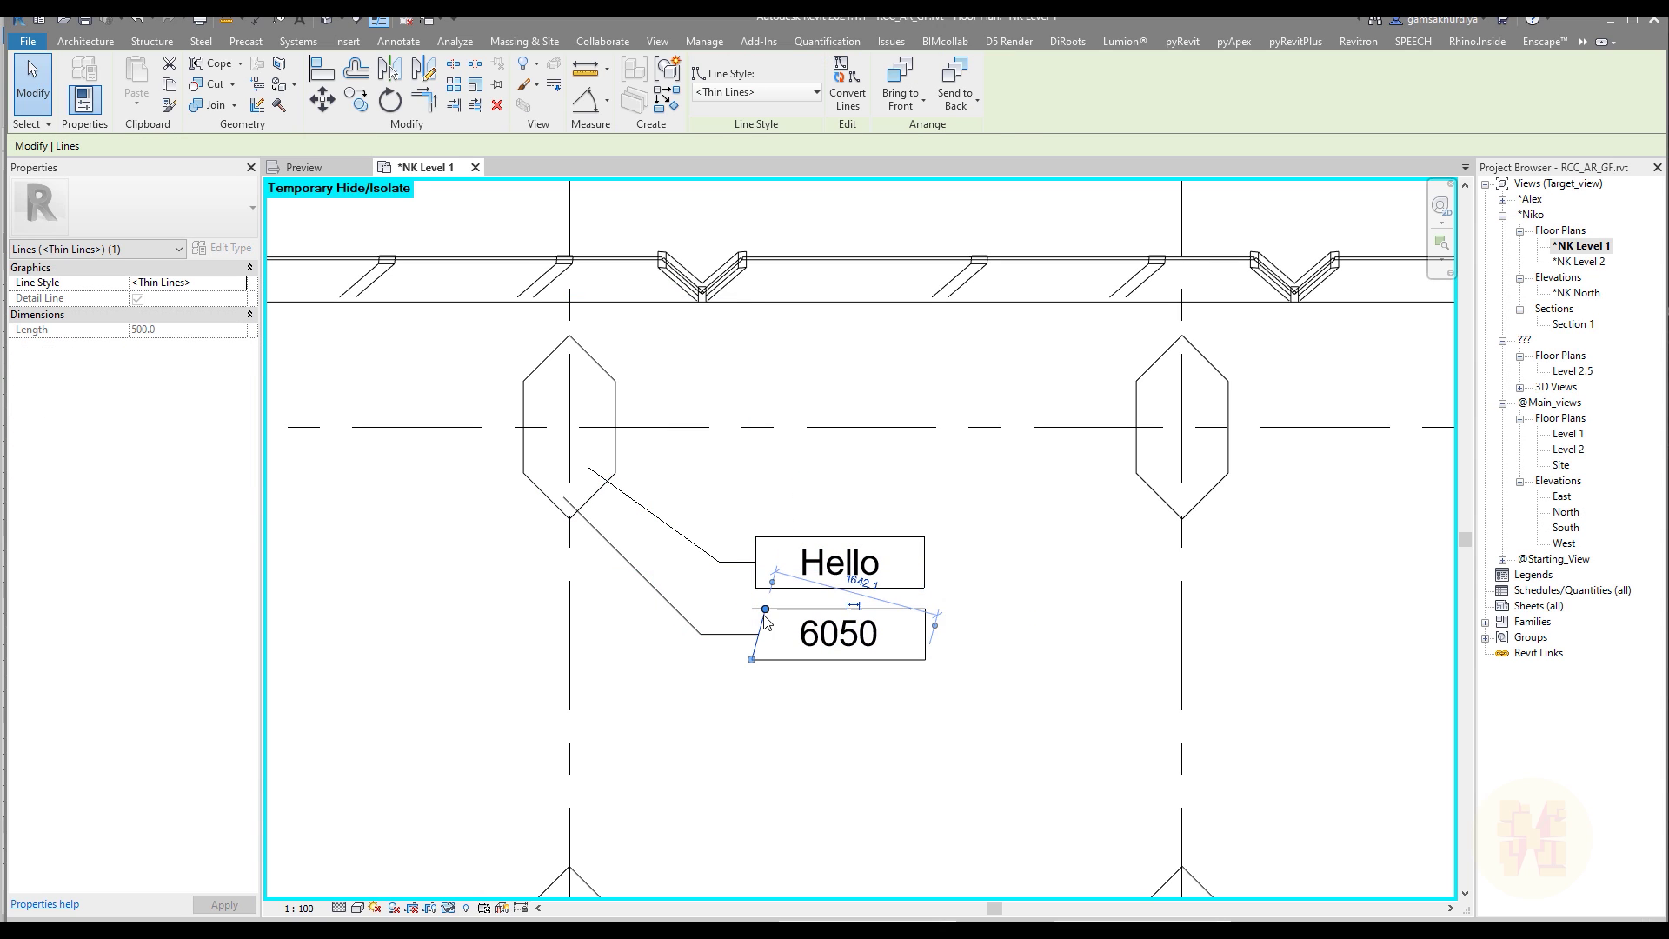
left_click(795, 685)
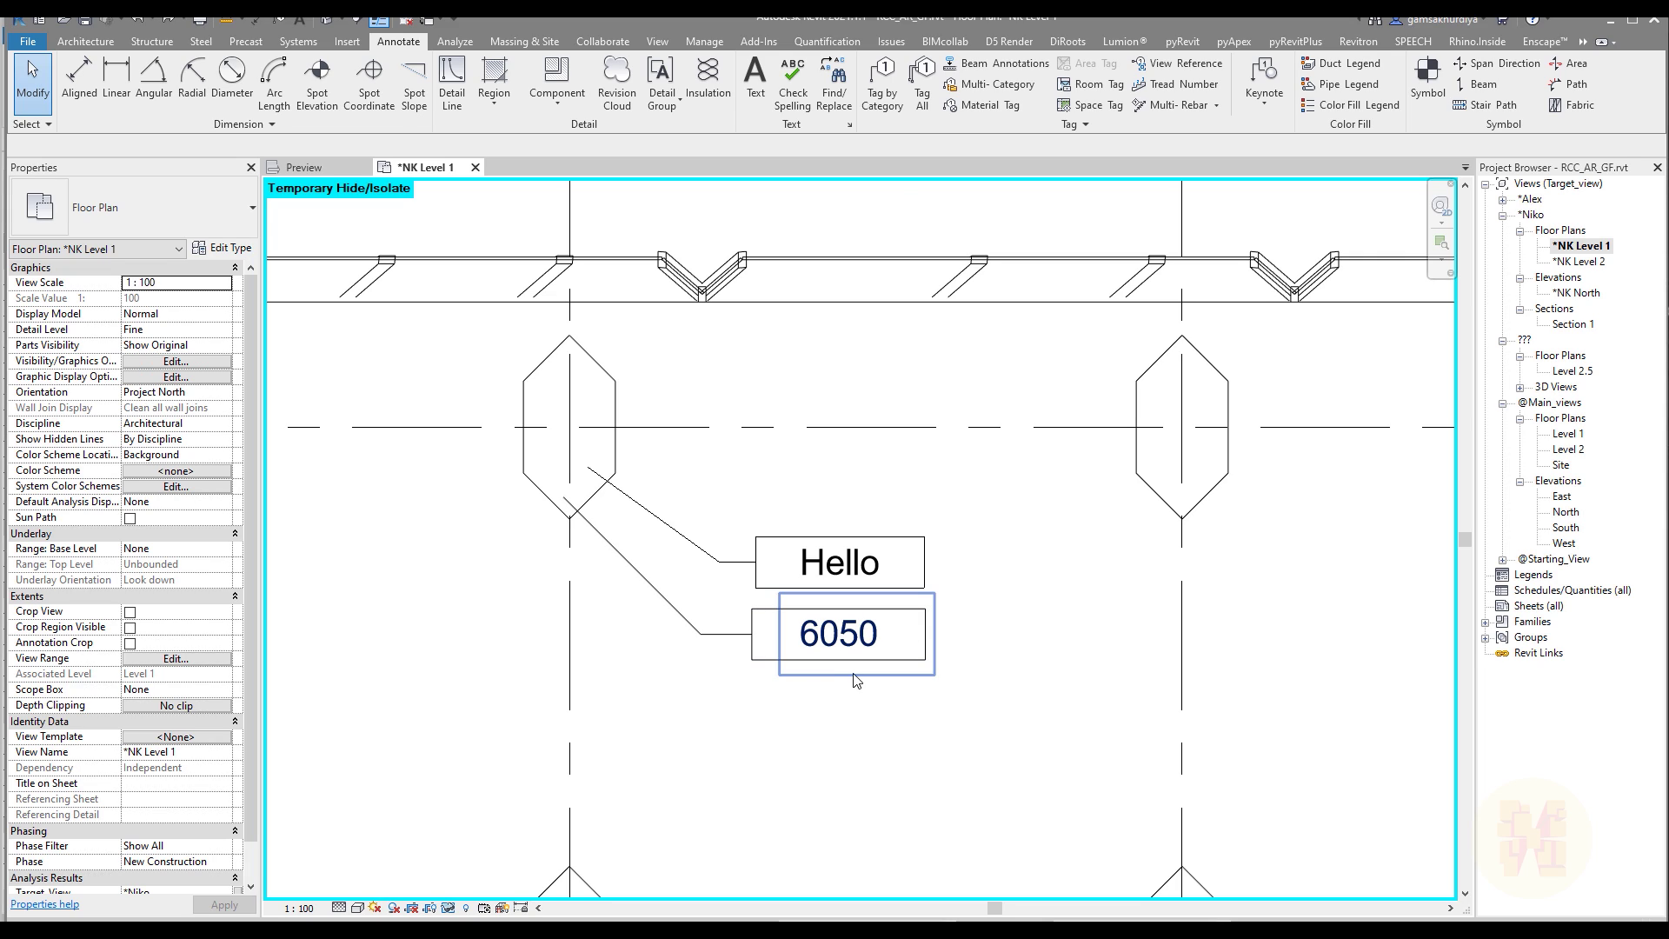
left_click(604, 452)
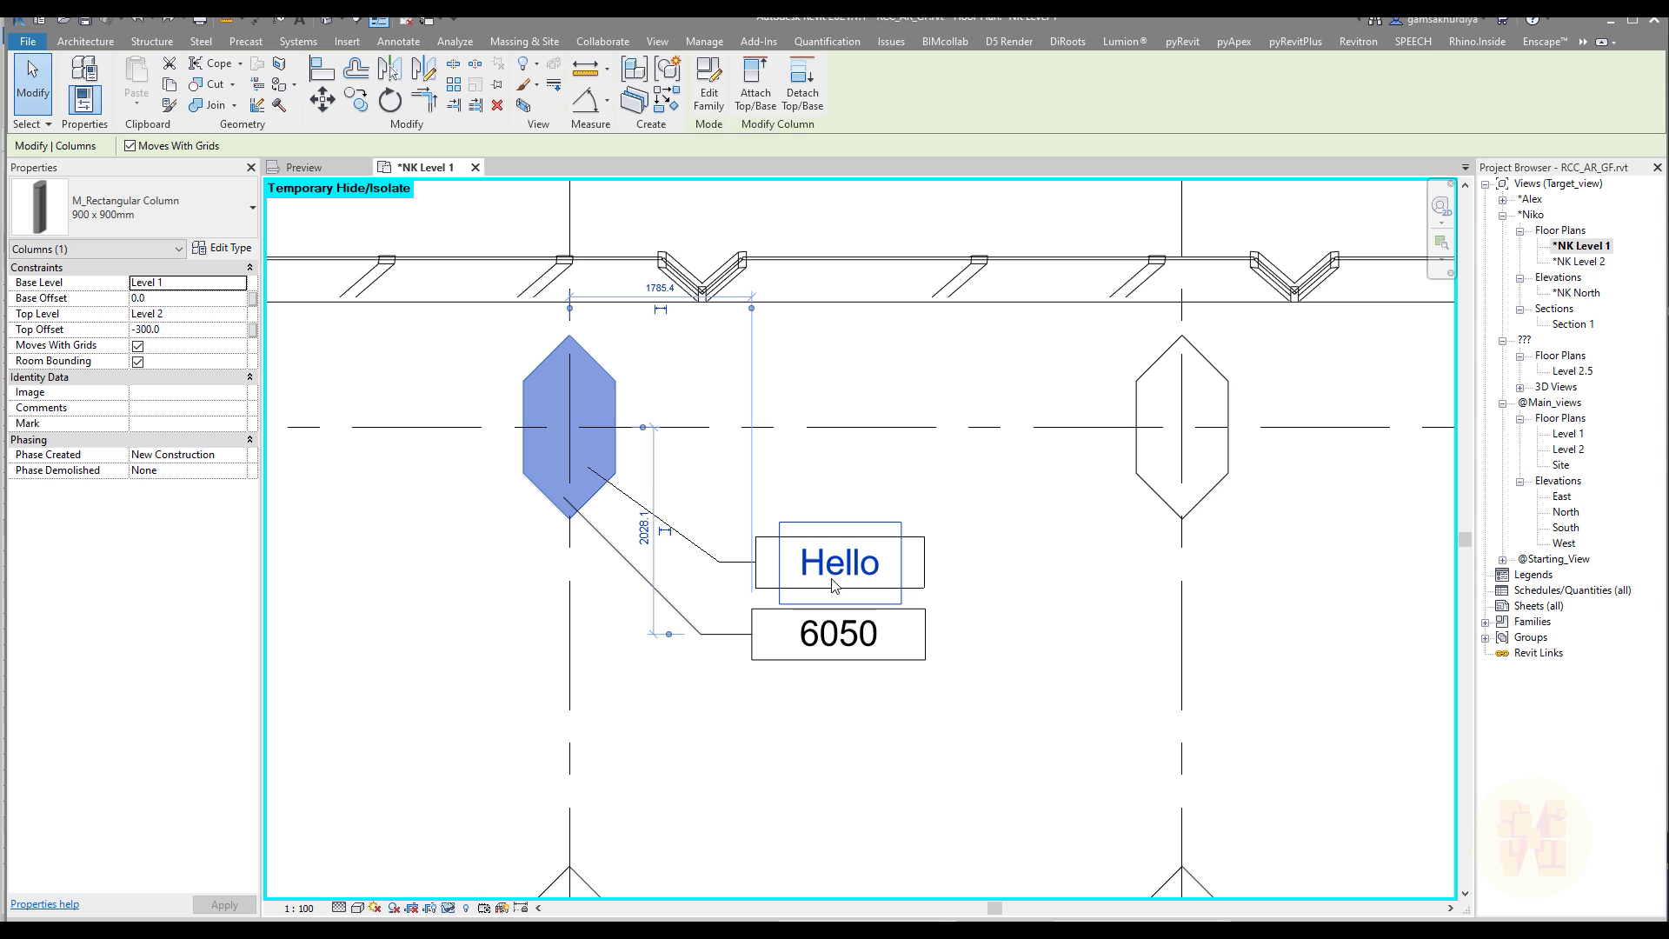
key("Escape")
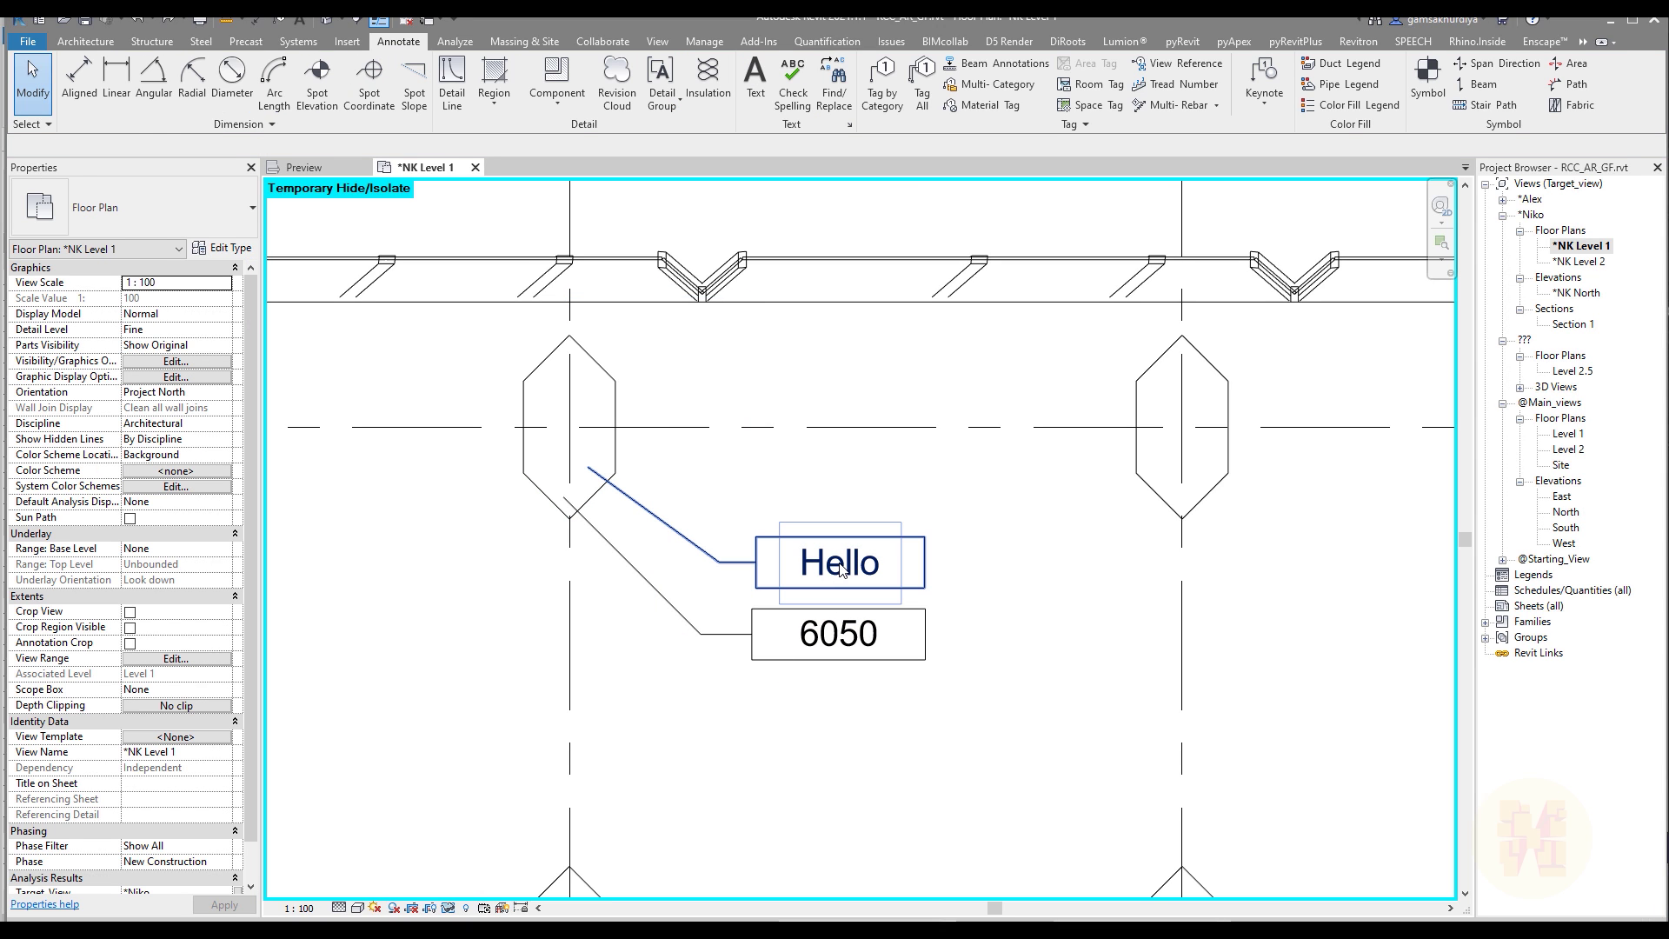
left_click(833, 563)
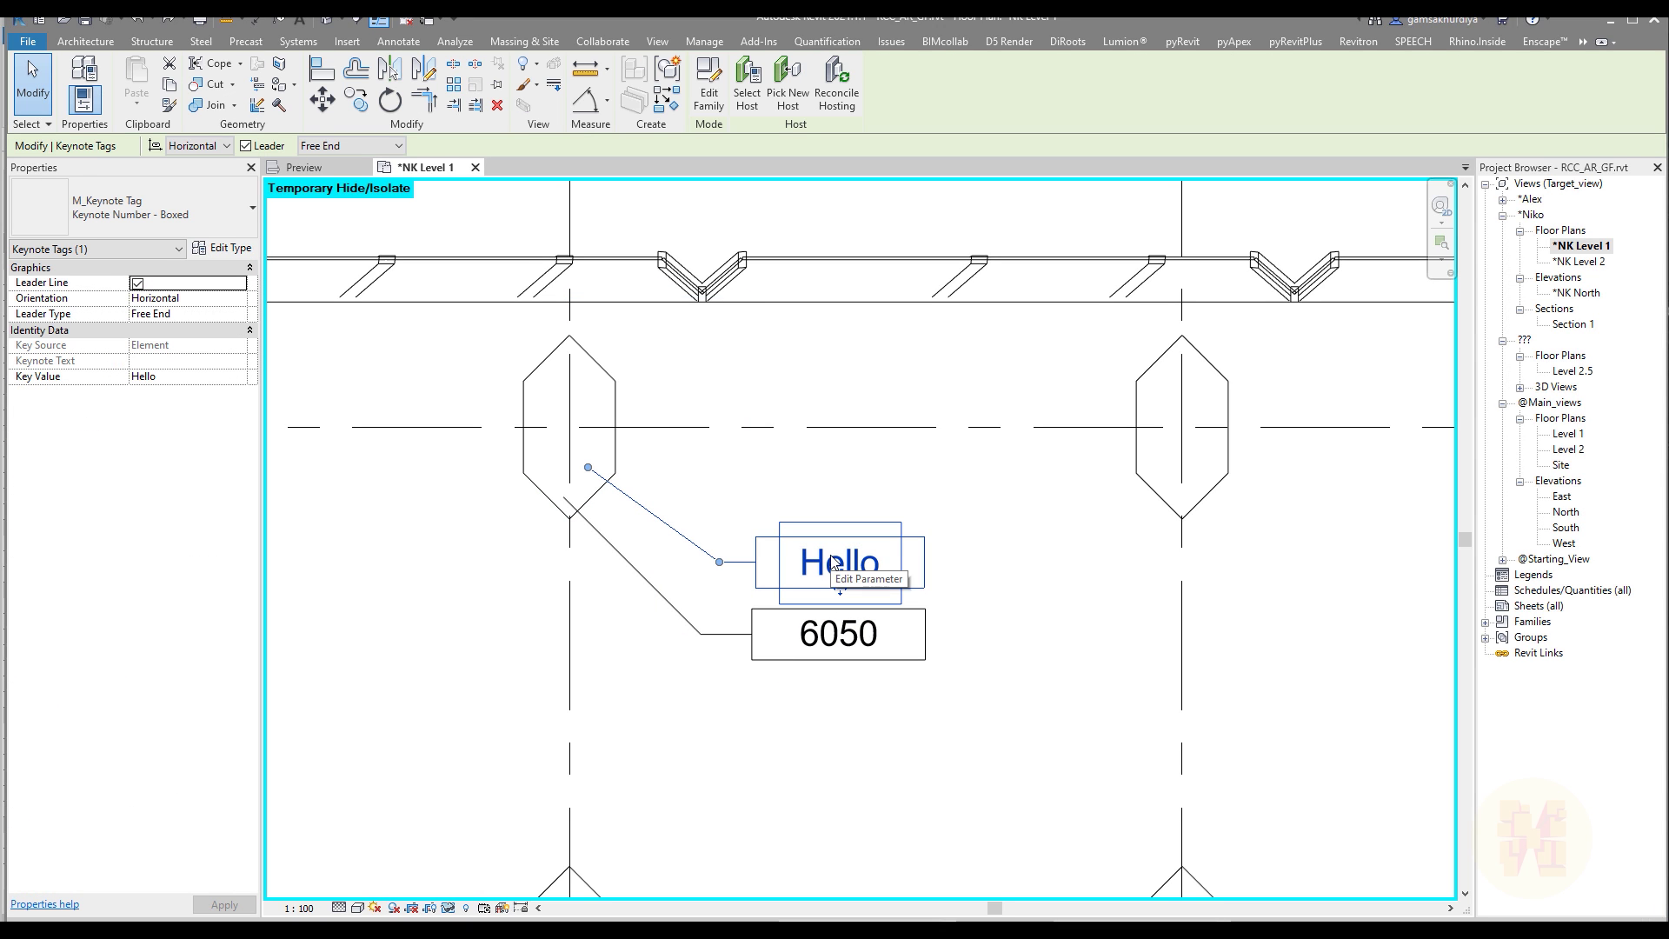
Examine the keynote, assembly code and other identity data in the type properties of the 900 x 900mm rectangular column tagged Hello.
left_click(590, 407)
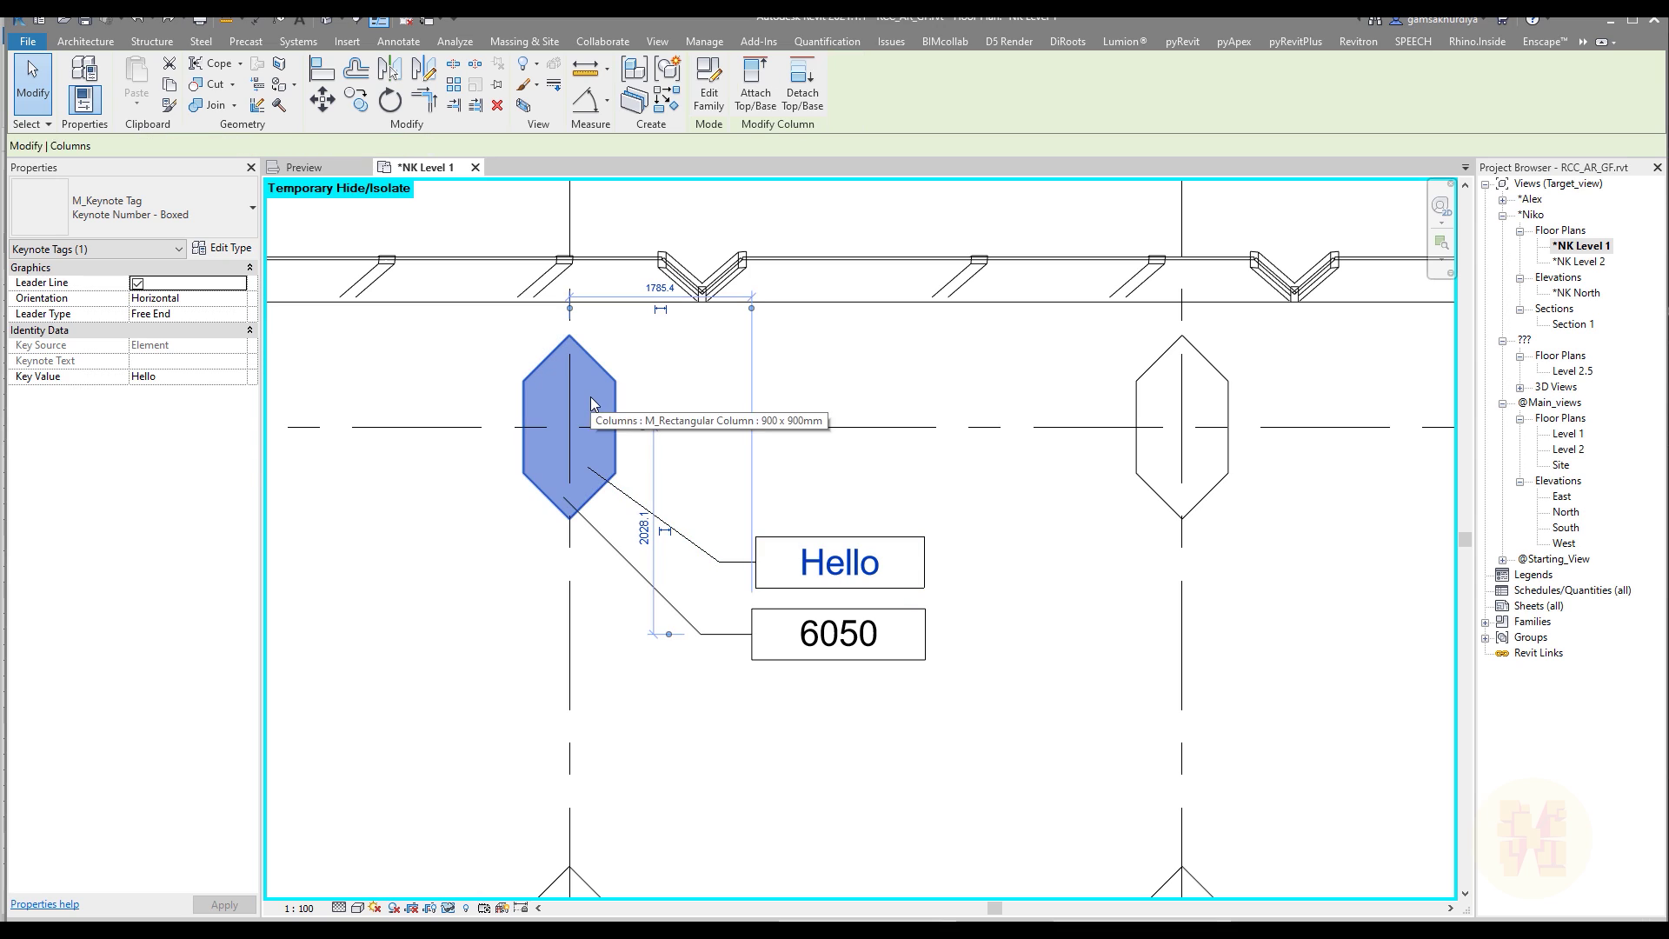
left_click(224, 248)
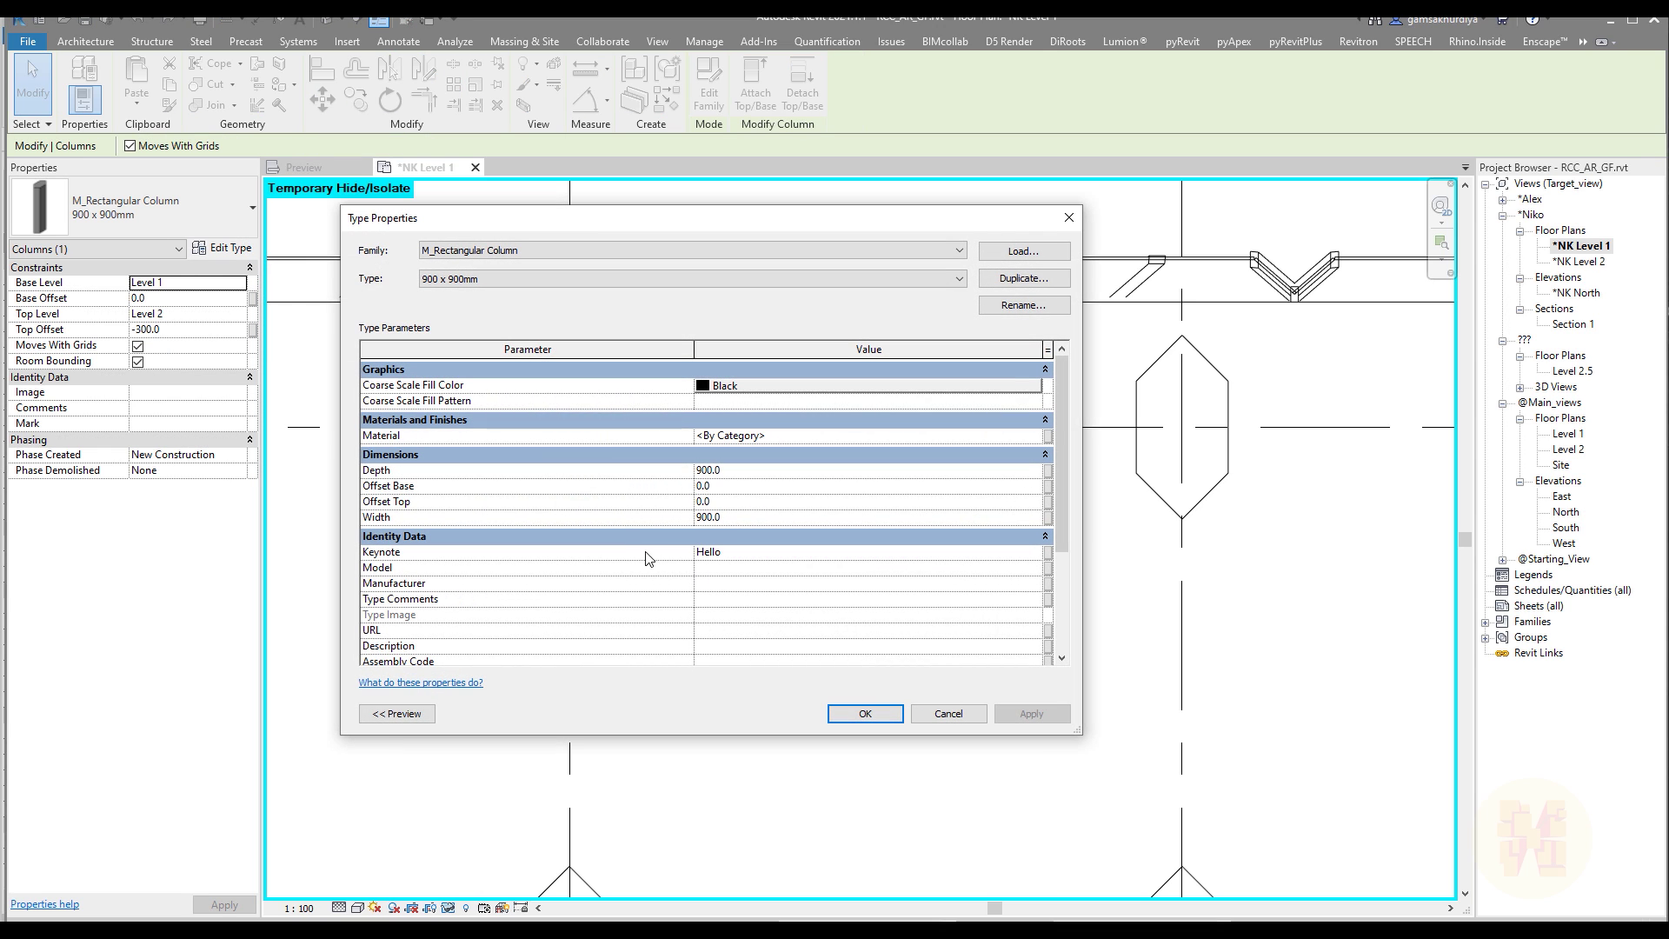
scroll(432, 628, "down", 2)
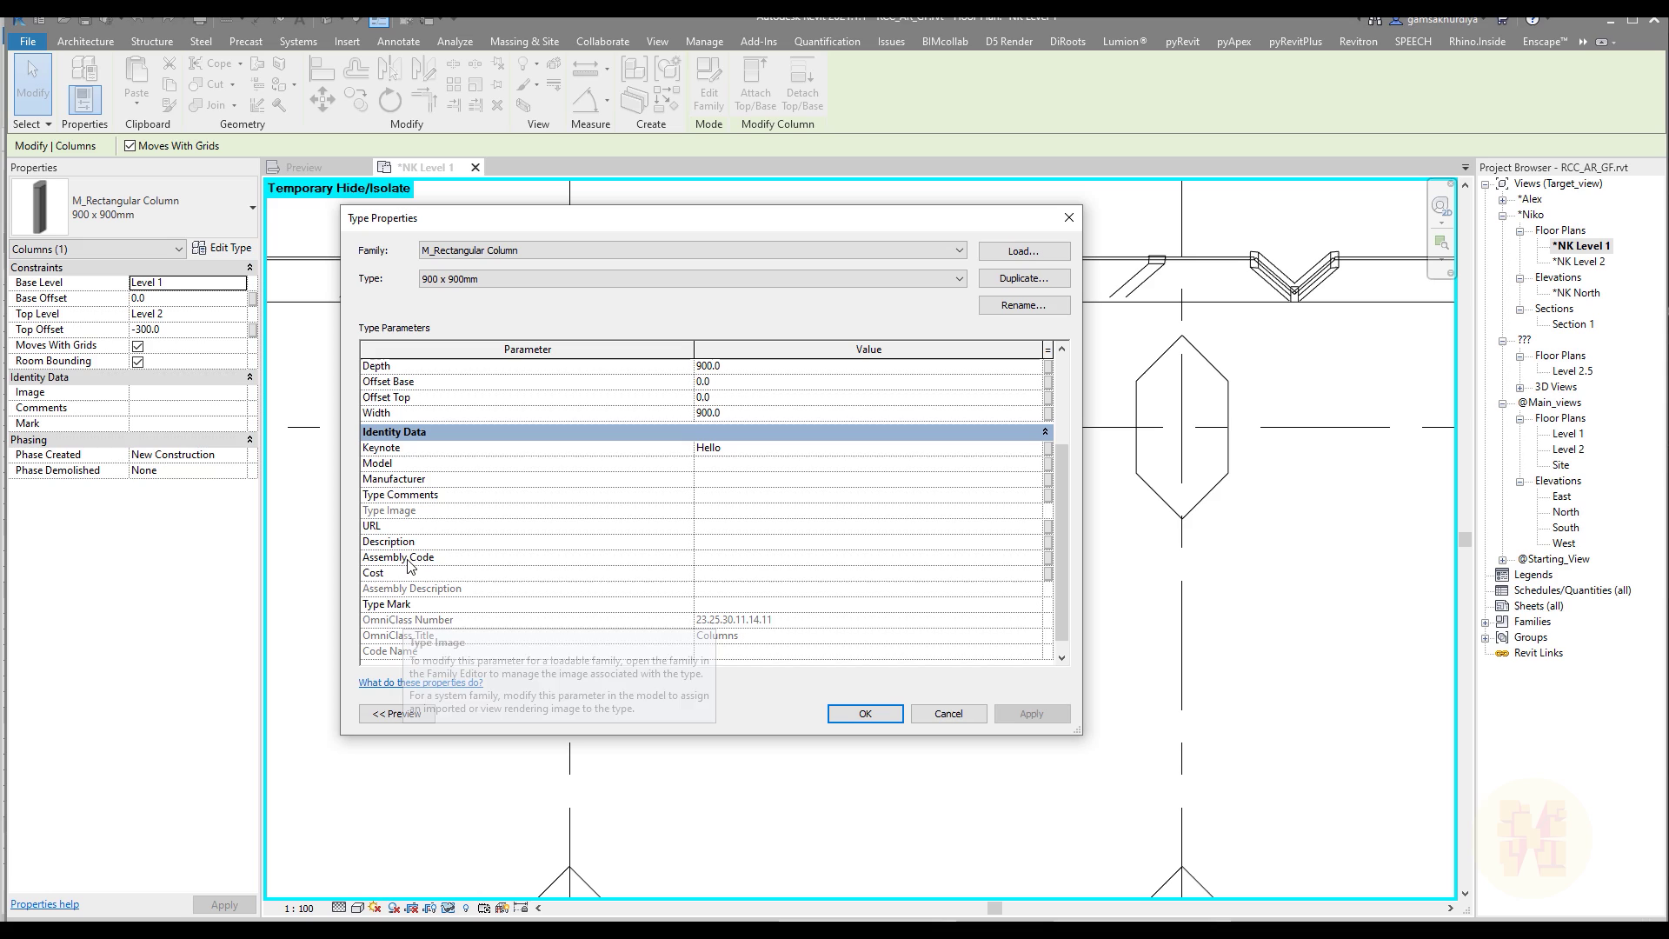
scroll(524, 556, "up", 2)
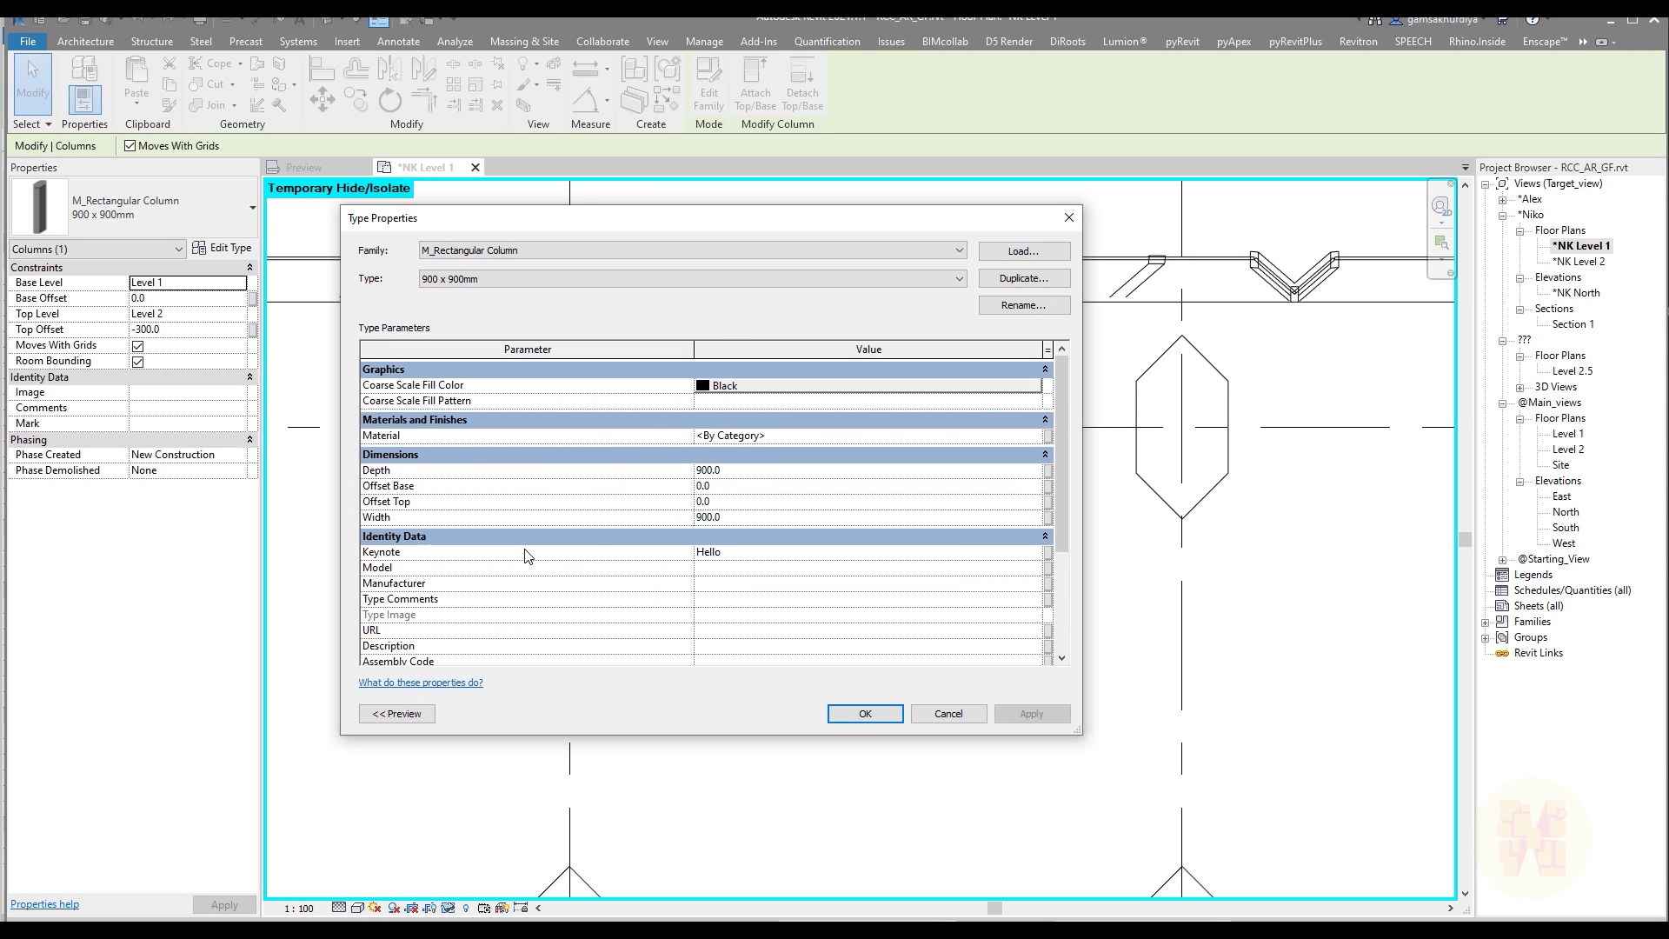
scroll(525, 556, "down", 2)
scroll(525, 556, "down", 1)
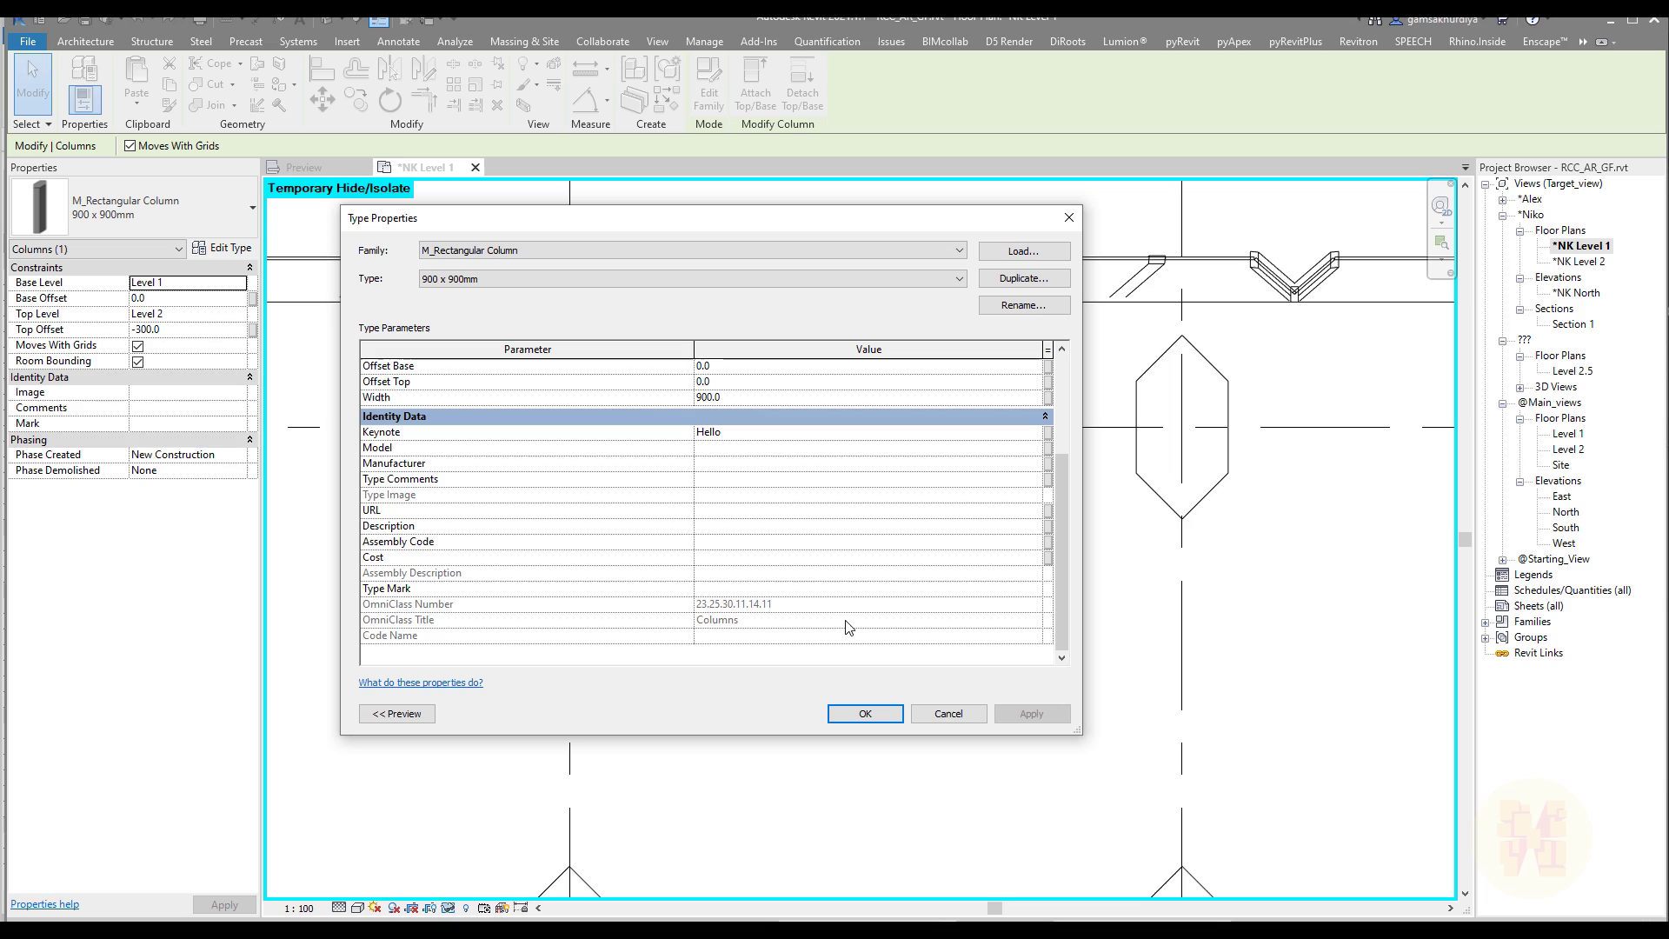
key("Return")
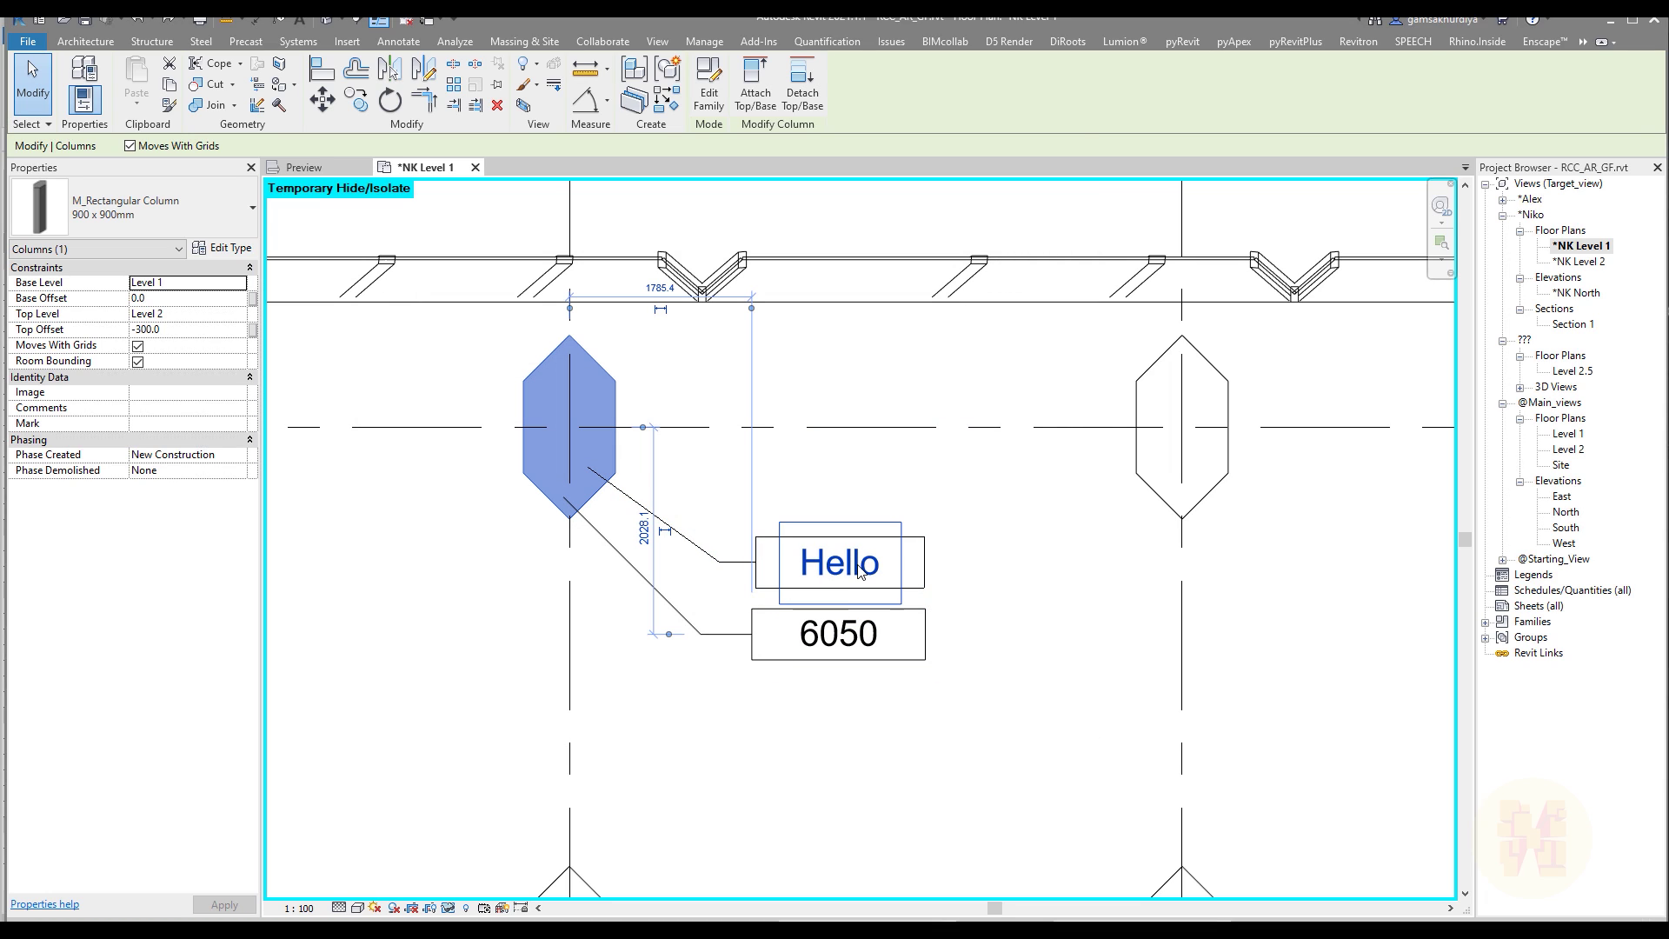
middle_click_drag(850, 549, 695, 519)
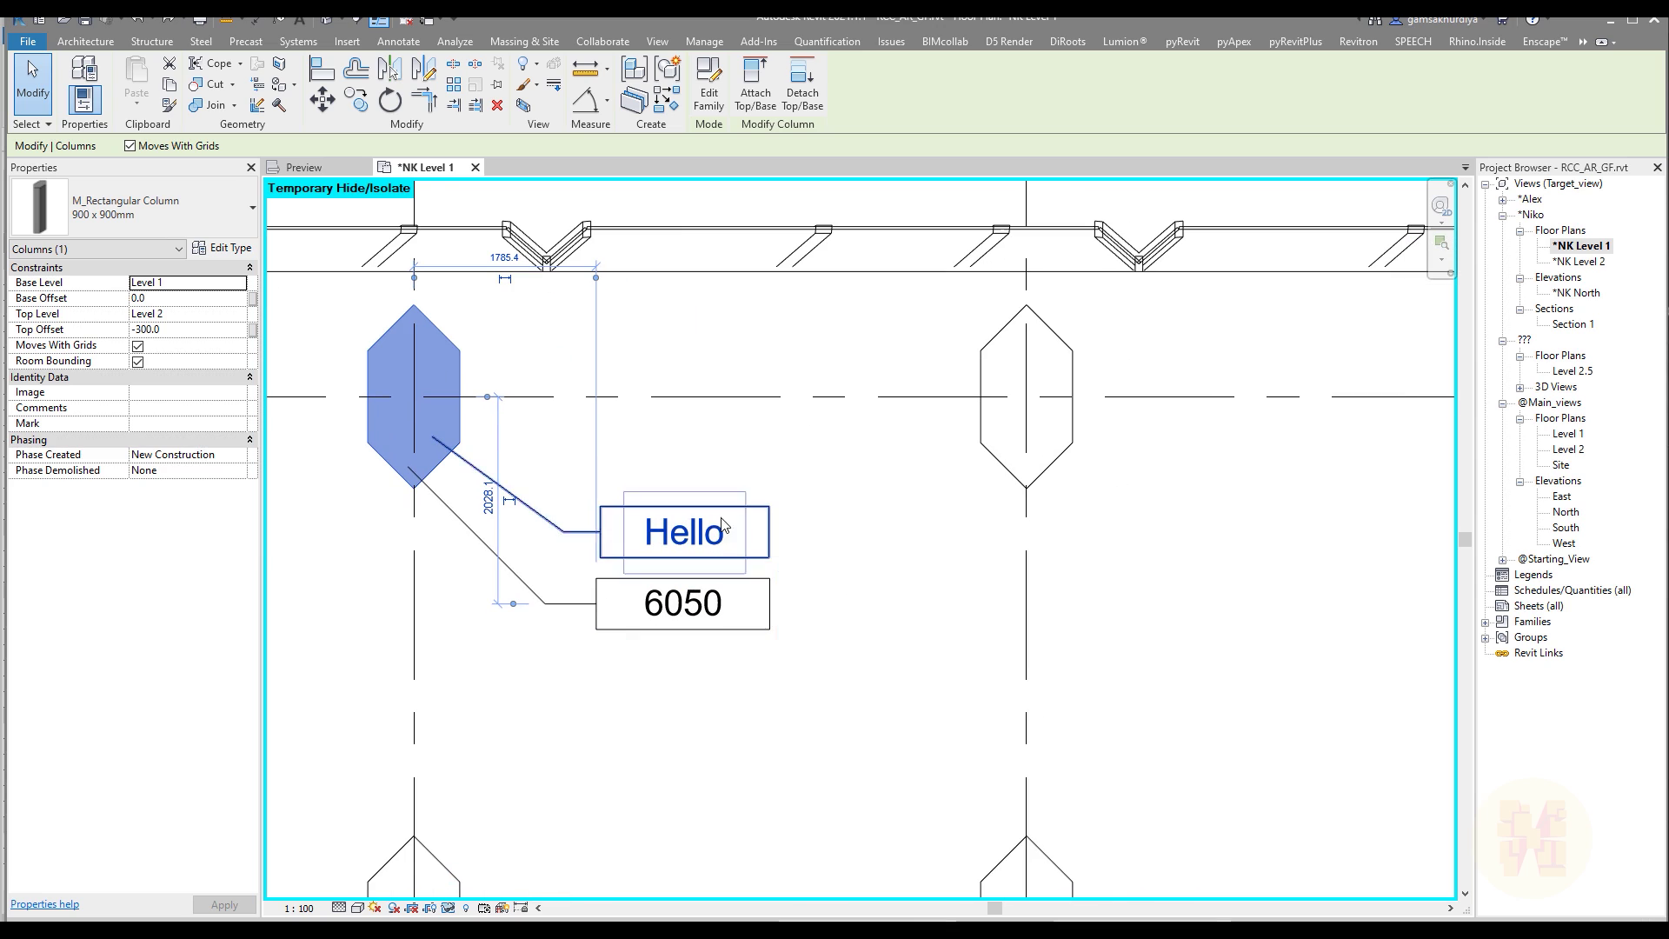
left_click(630, 672)
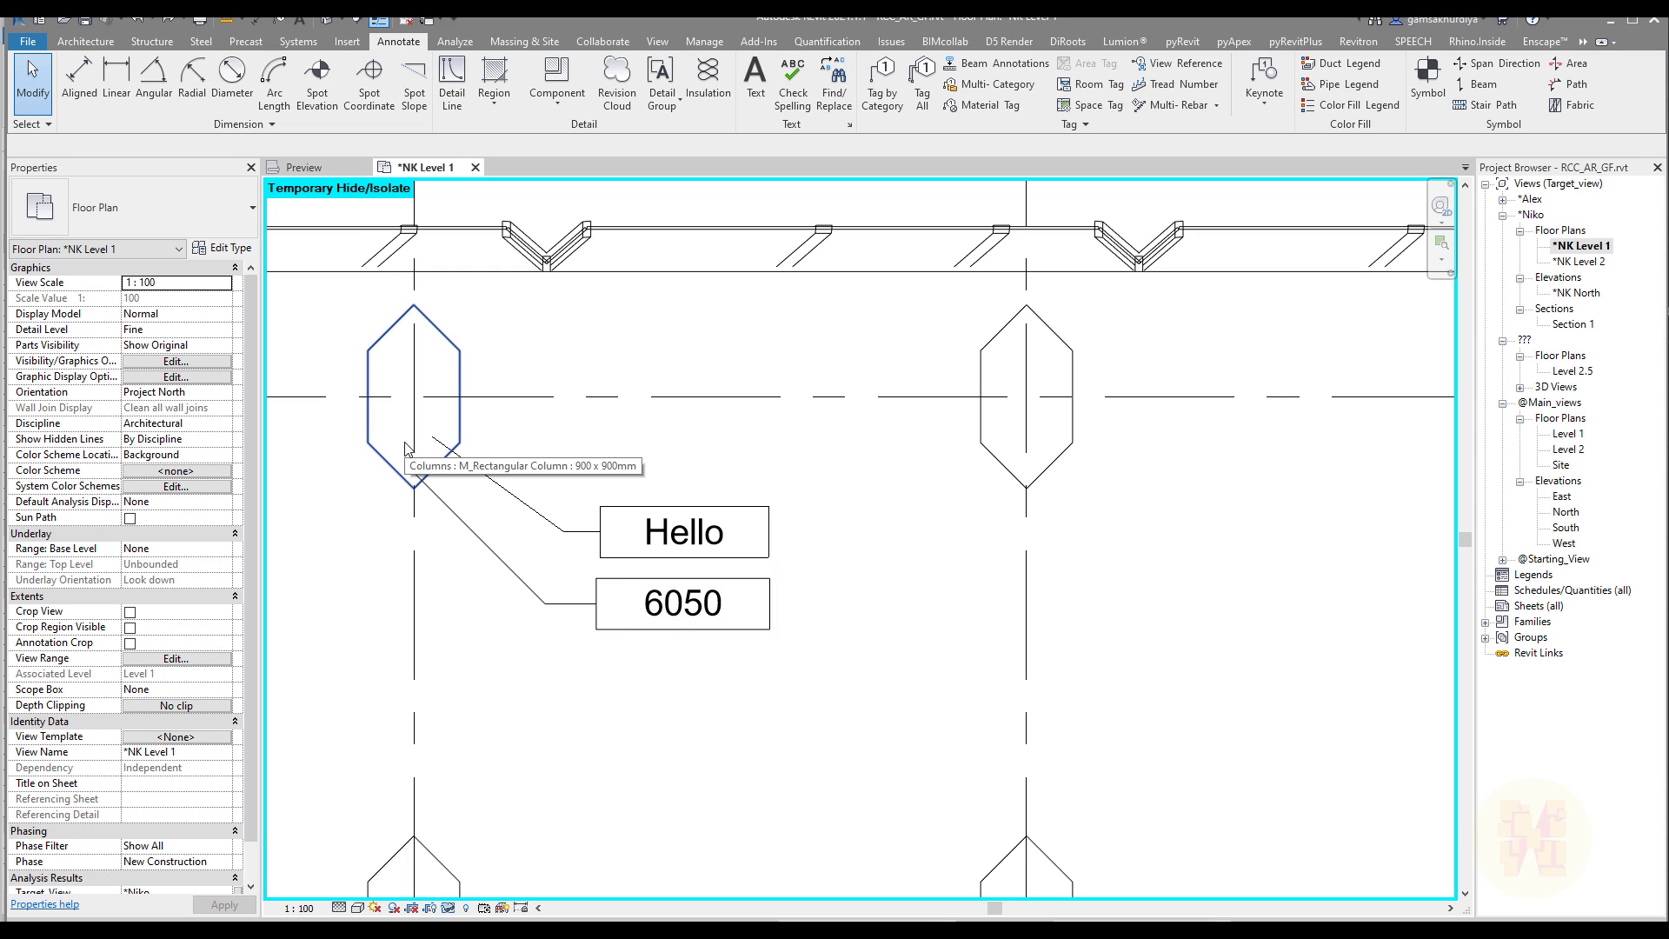
Open the 3D view and examine the tower's facade, columns and floor slabs from several sides.
scroll(869, 426, "down", 3)
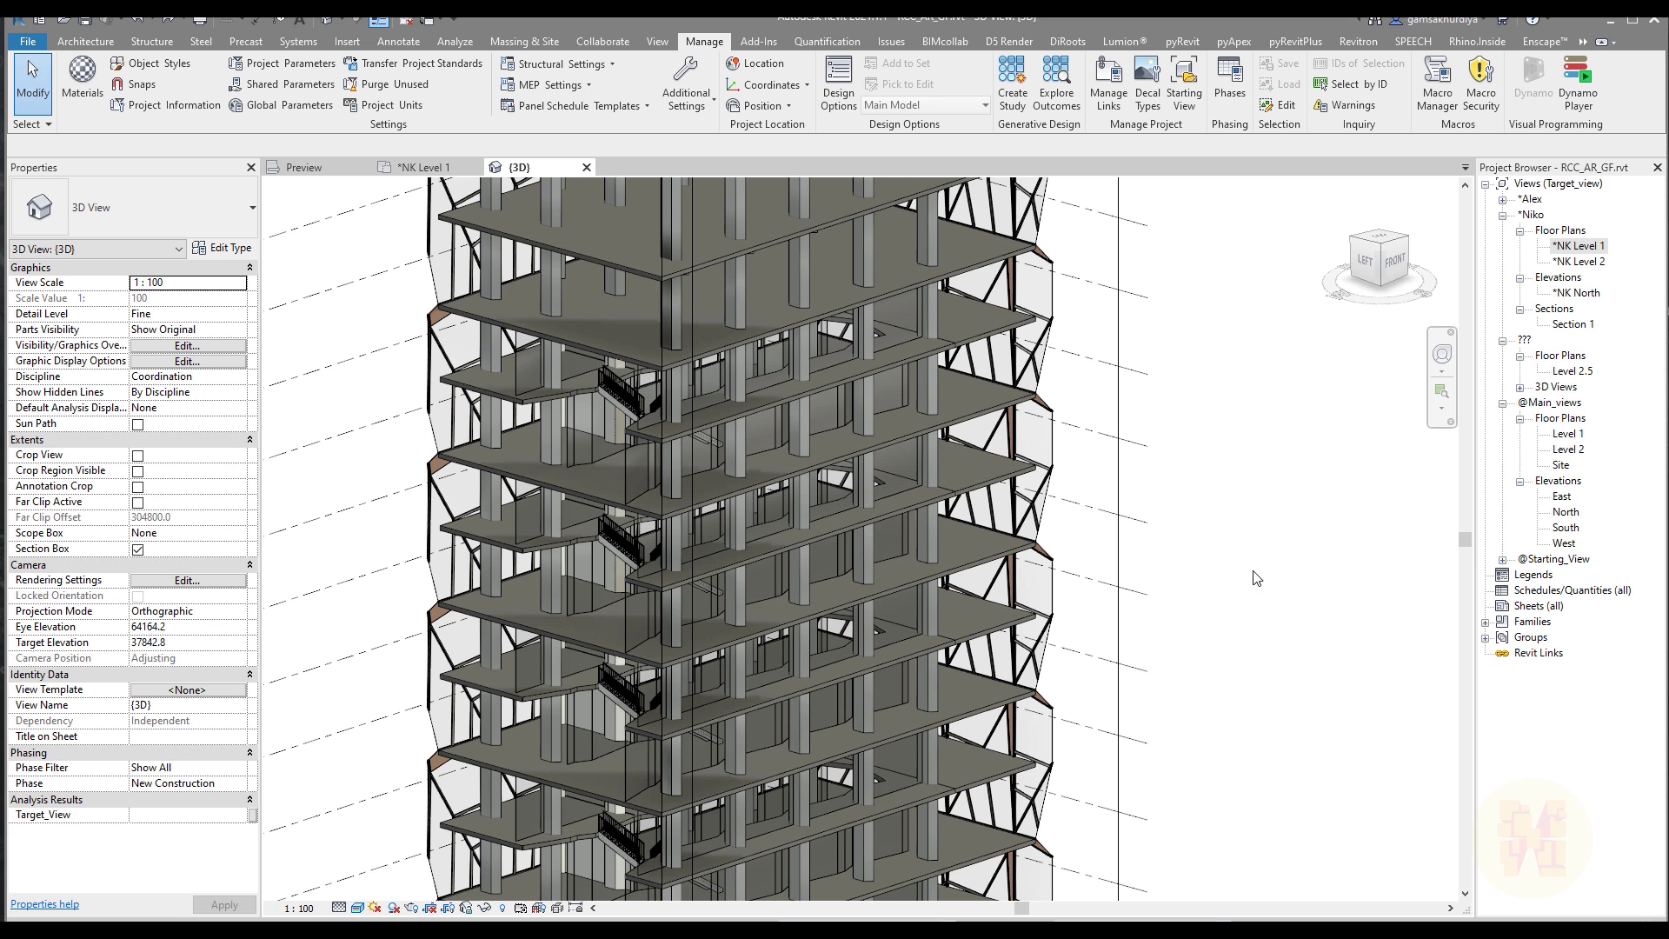
middle_click_drag(1249, 569, 532, 591, "shift")
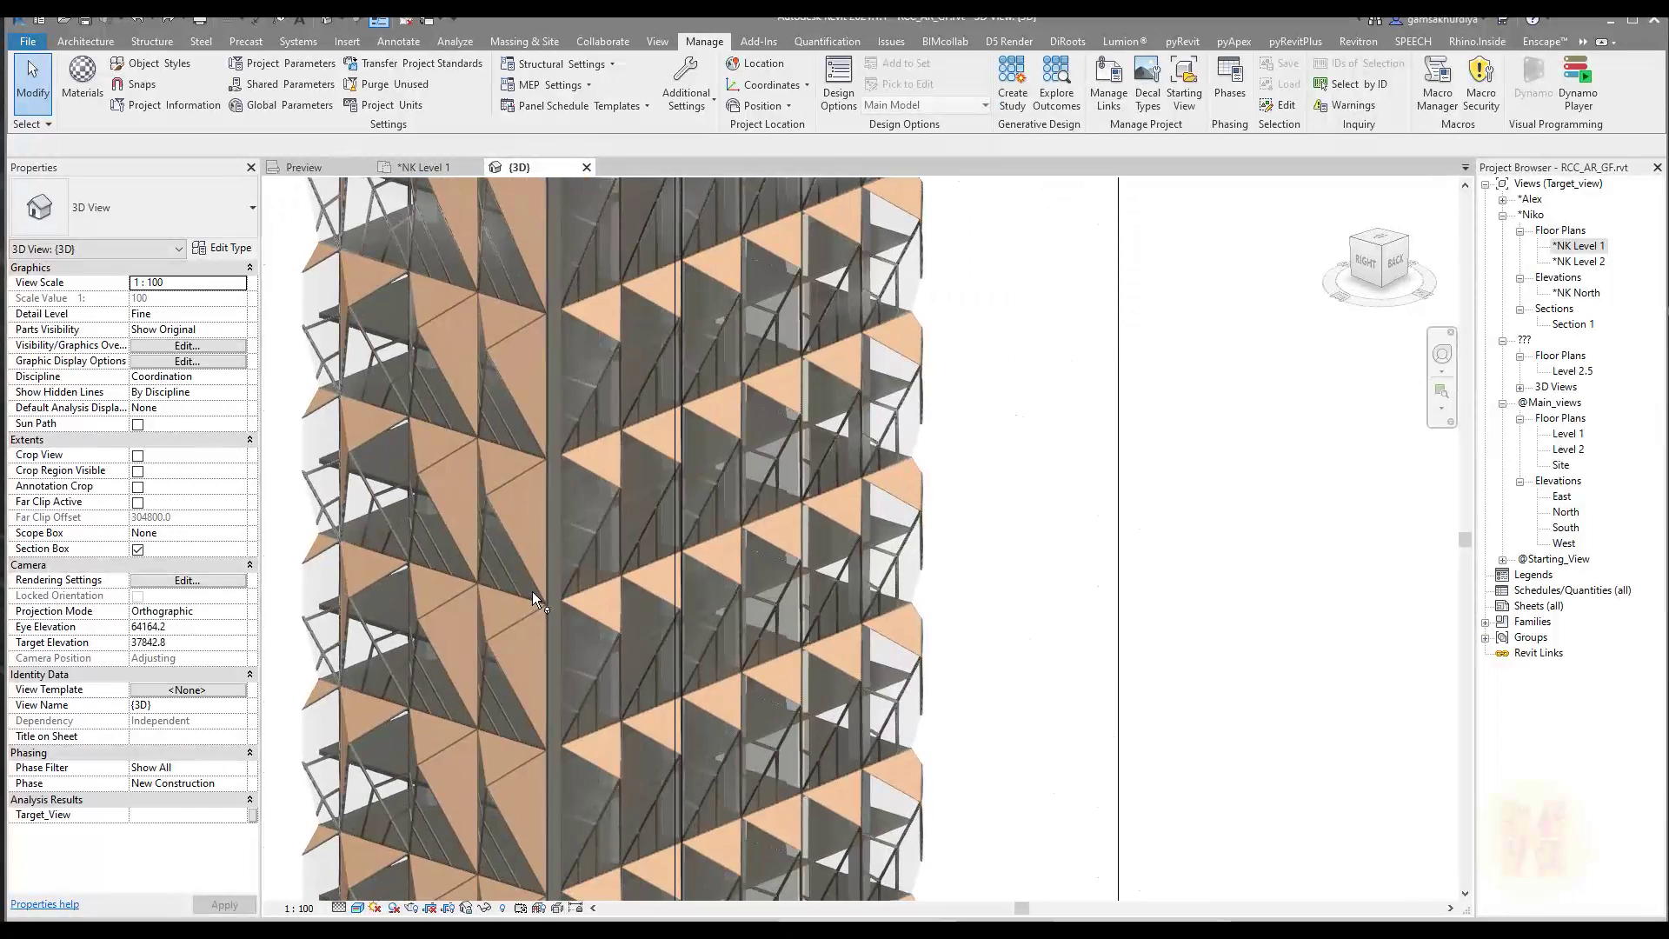
scroll(532, 591, "down", 4)
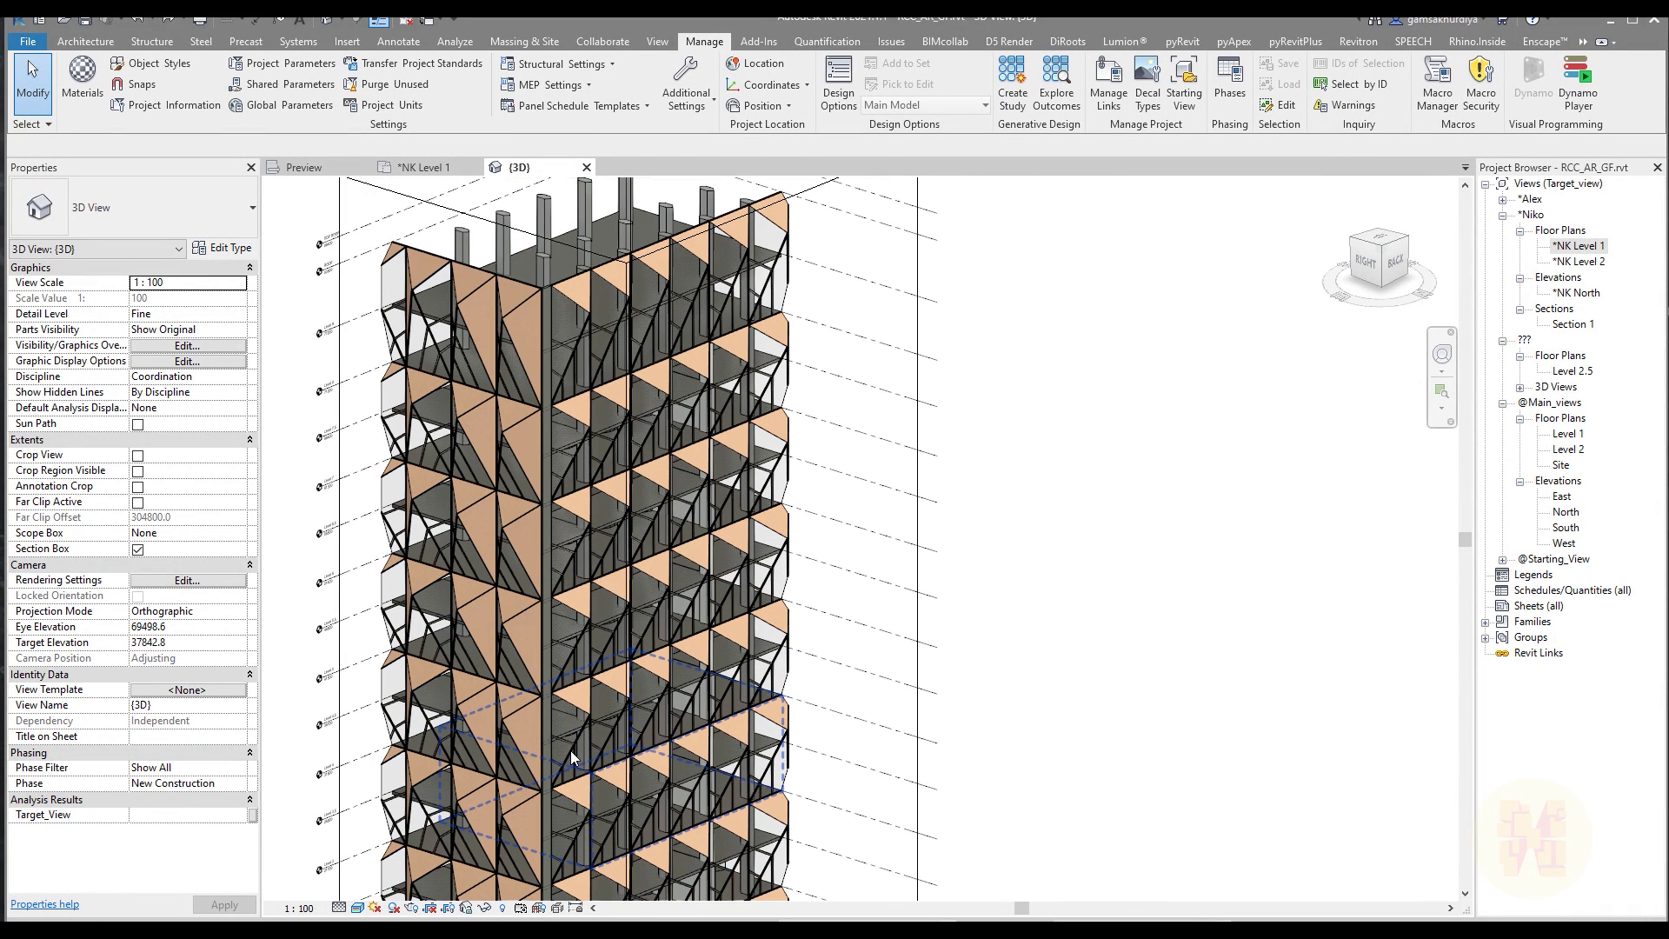
scroll(584, 748, "down", 2)
scroll(584, 748, "up", 4)
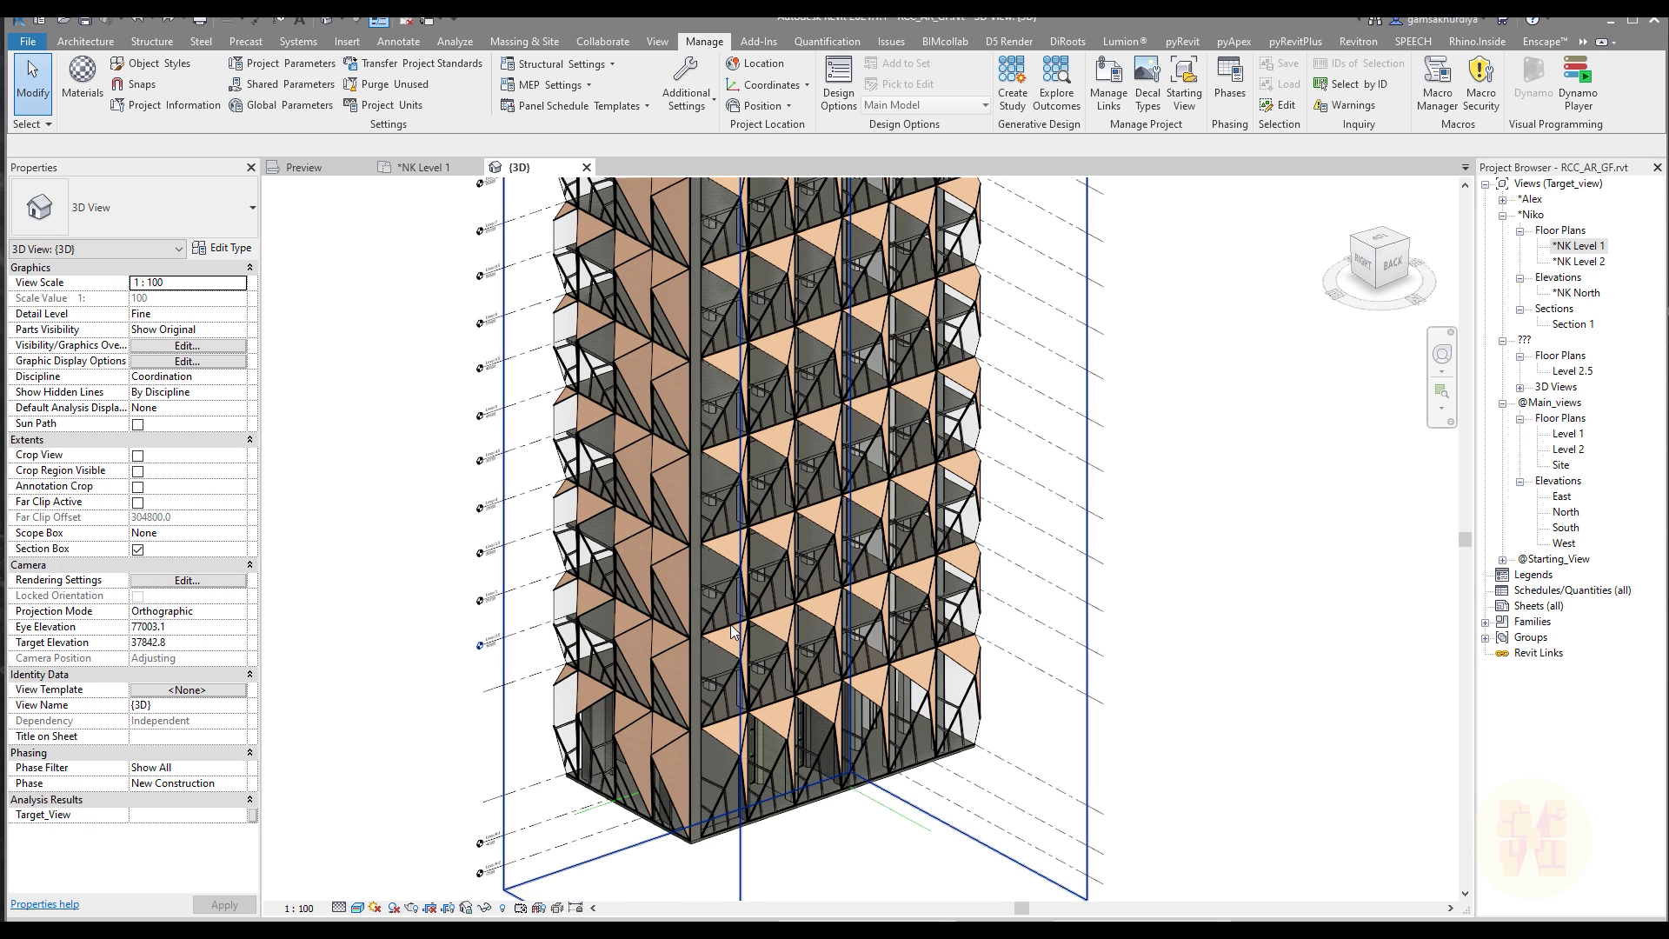
middle_click_drag(1081, 440, 876, 311, "shift")
middle_click_drag(1069, 503, 778, 637, "shift")
scroll(773, 635, "up", 3)
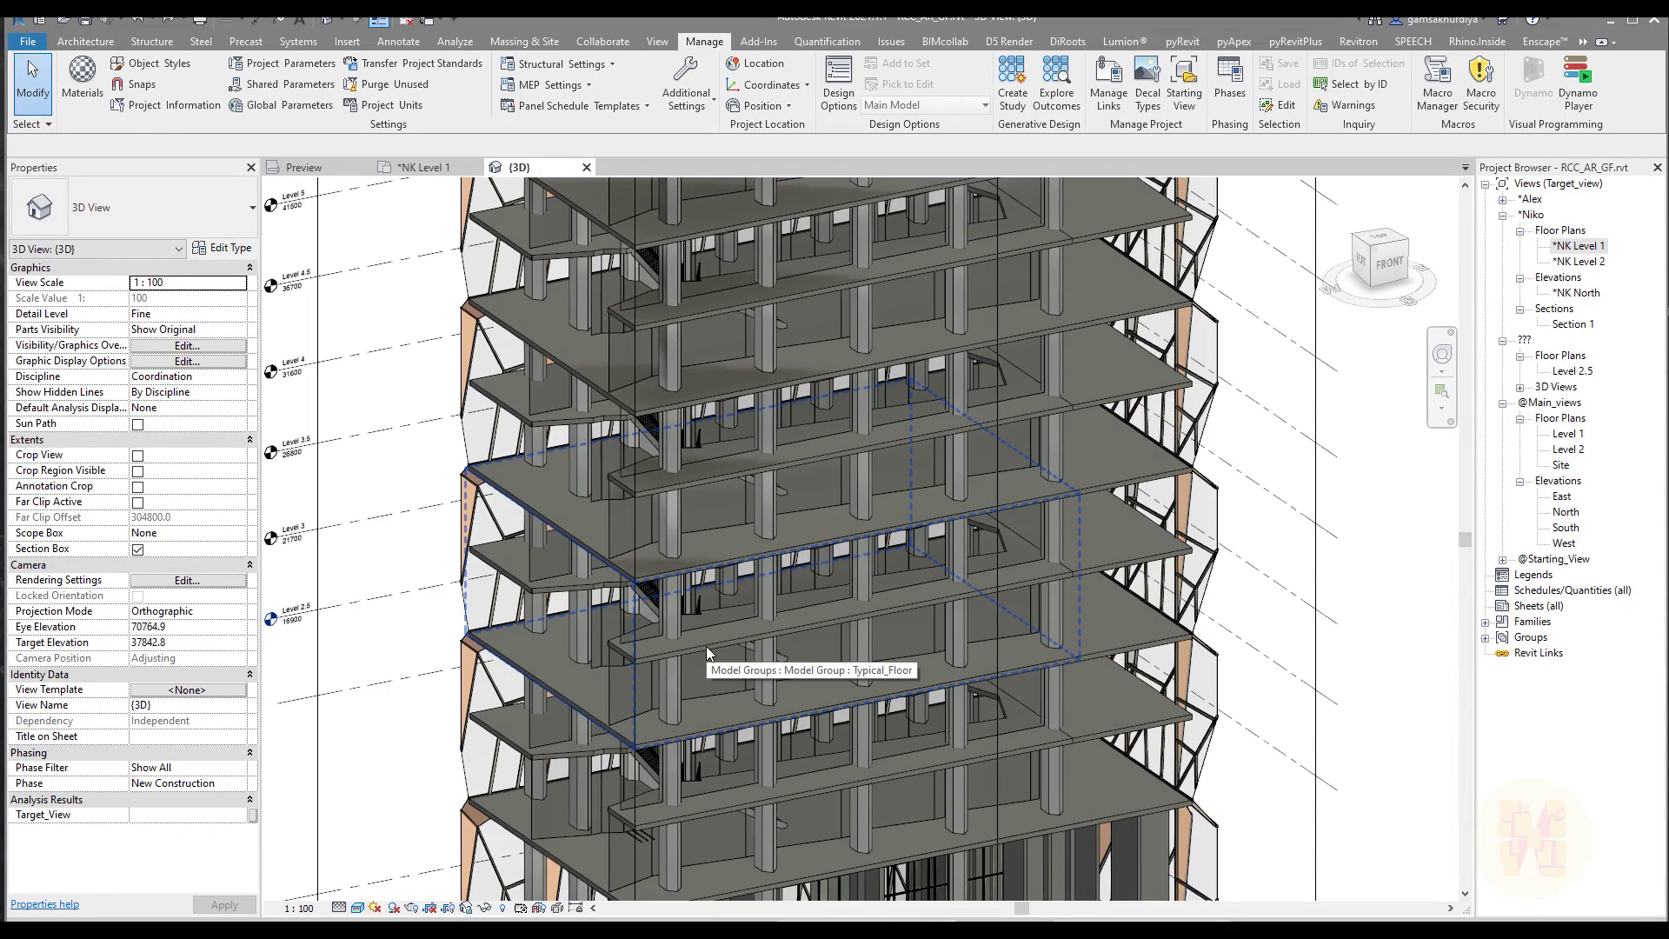
Select the Typical_Floor model group on Level 3 to inspect the elements it contains, then clear the selection.
left_click(706, 645)
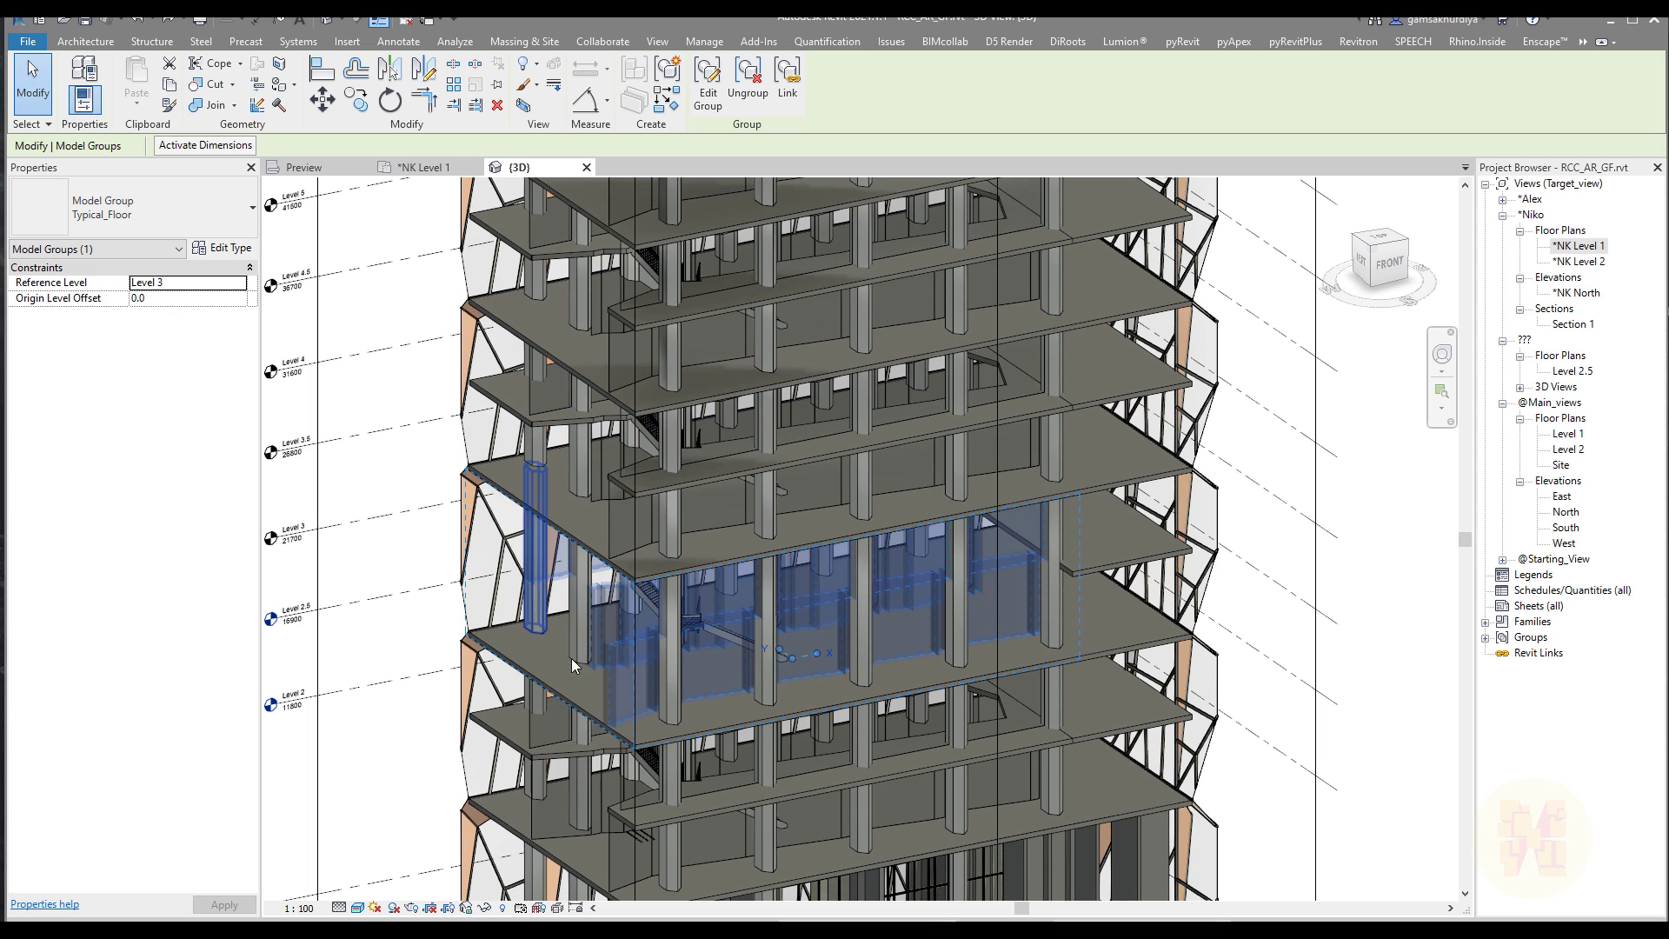
scroll(665, 739, "up", 2)
scroll(665, 738, "up", 2)
key("Escape")
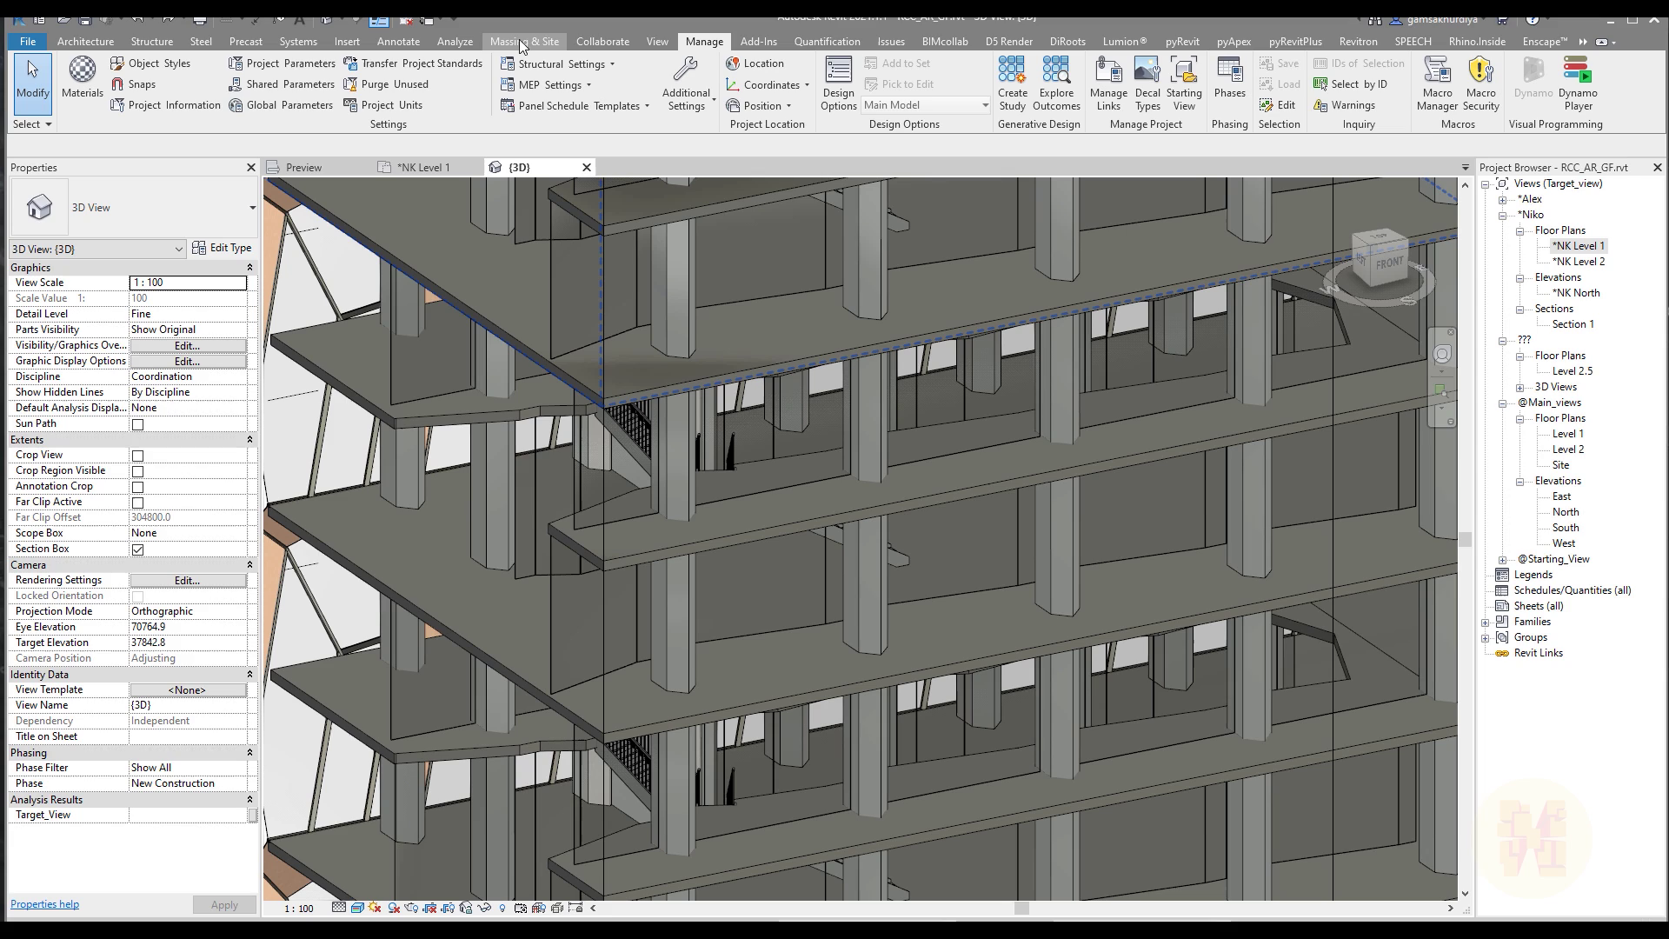
Add an integer instance project parameter named TEST_int_for_client for the Walls category.
left_click(281, 64)
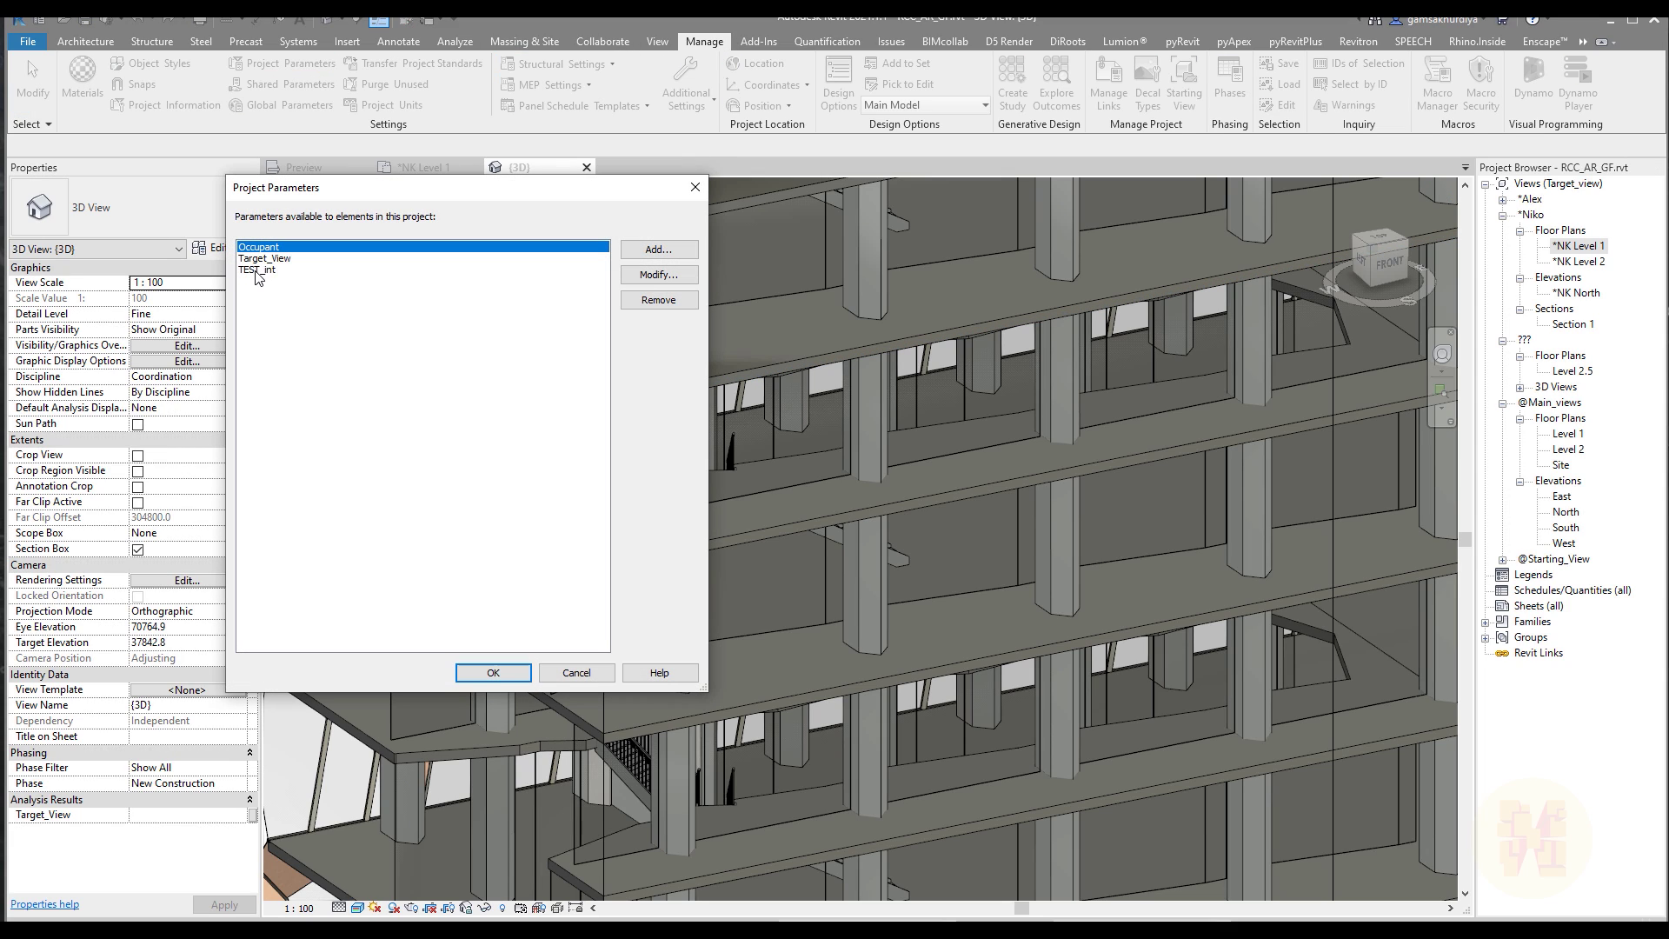
left_click(658, 251)
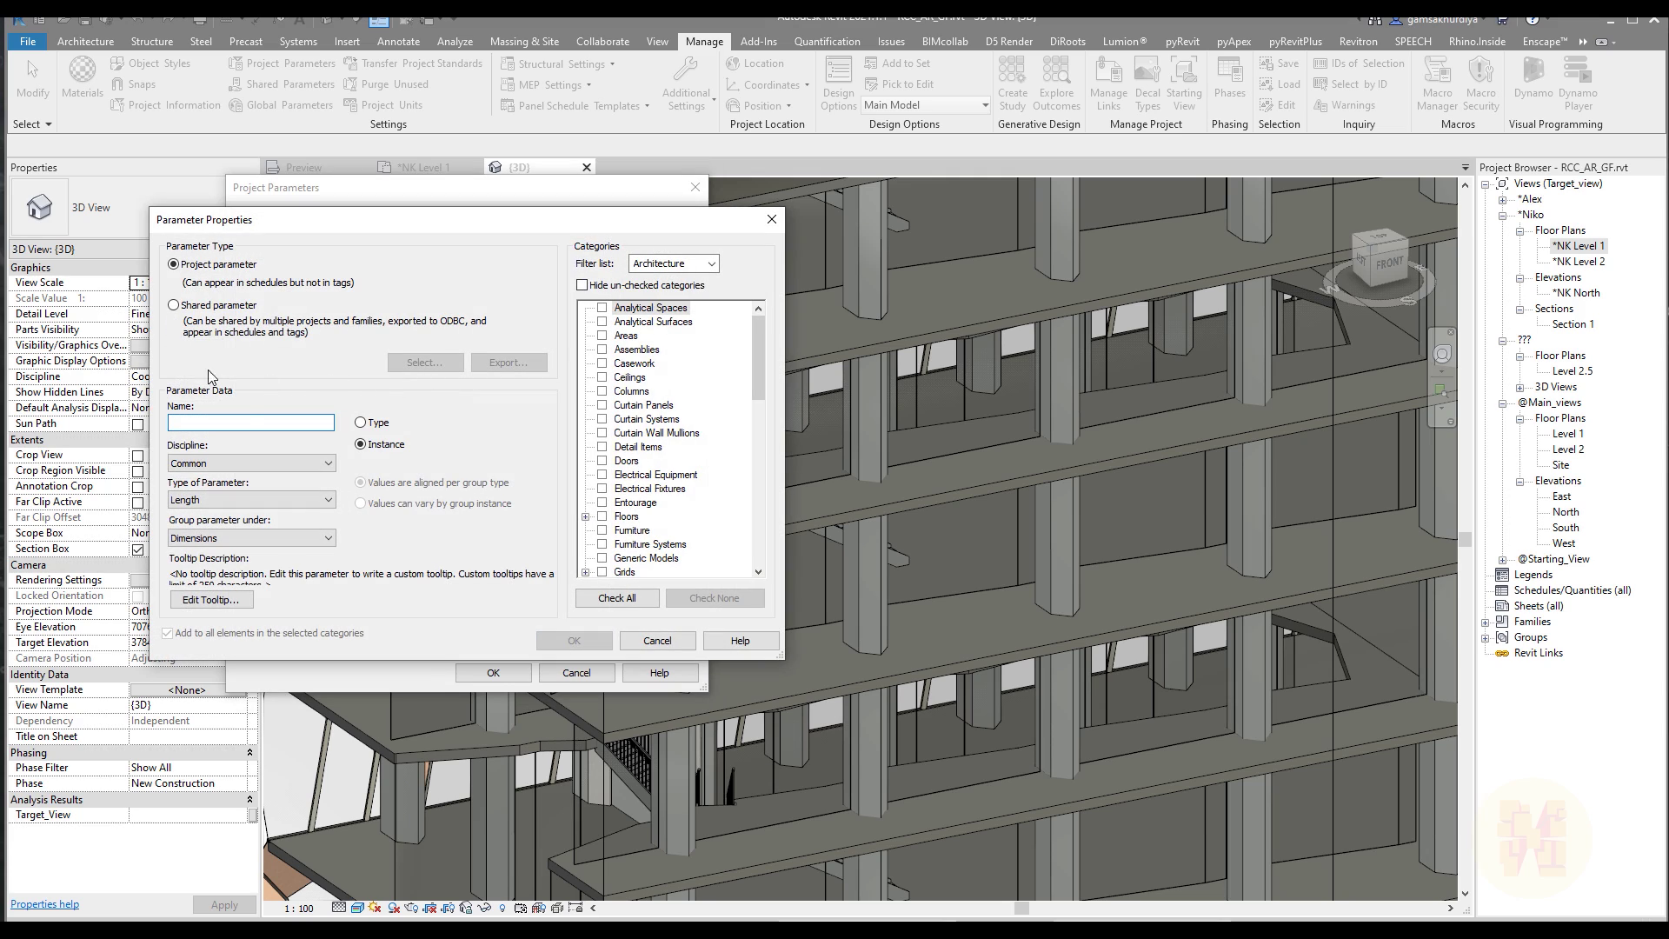
type("TEST_int_for_client")
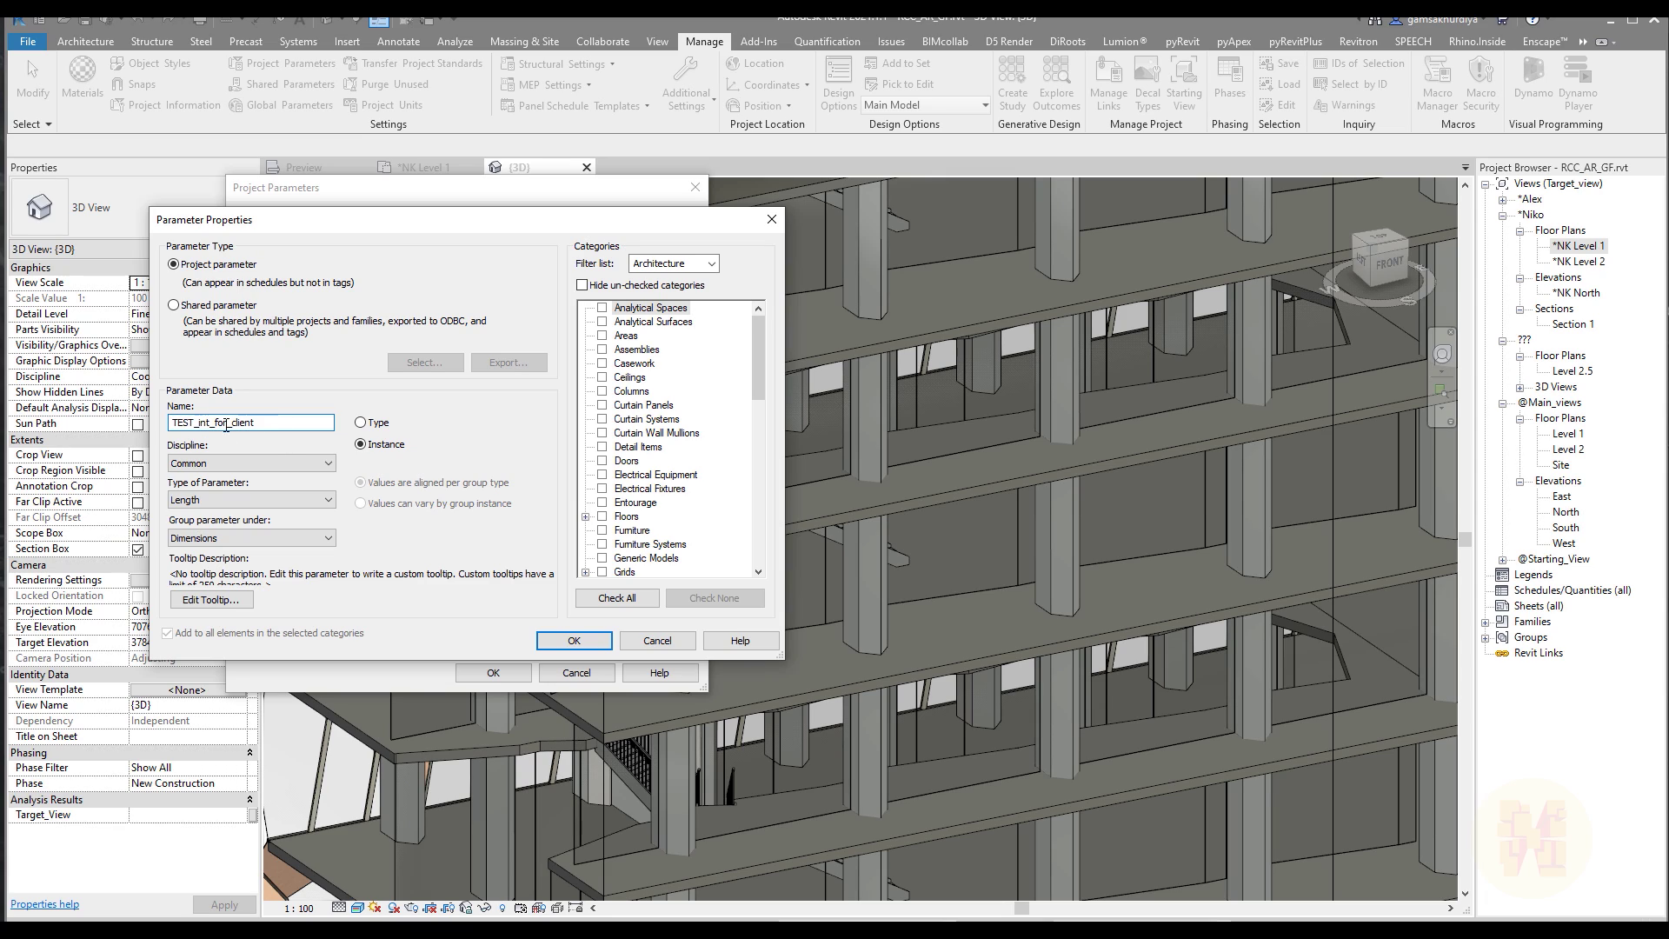
left_click(216, 499)
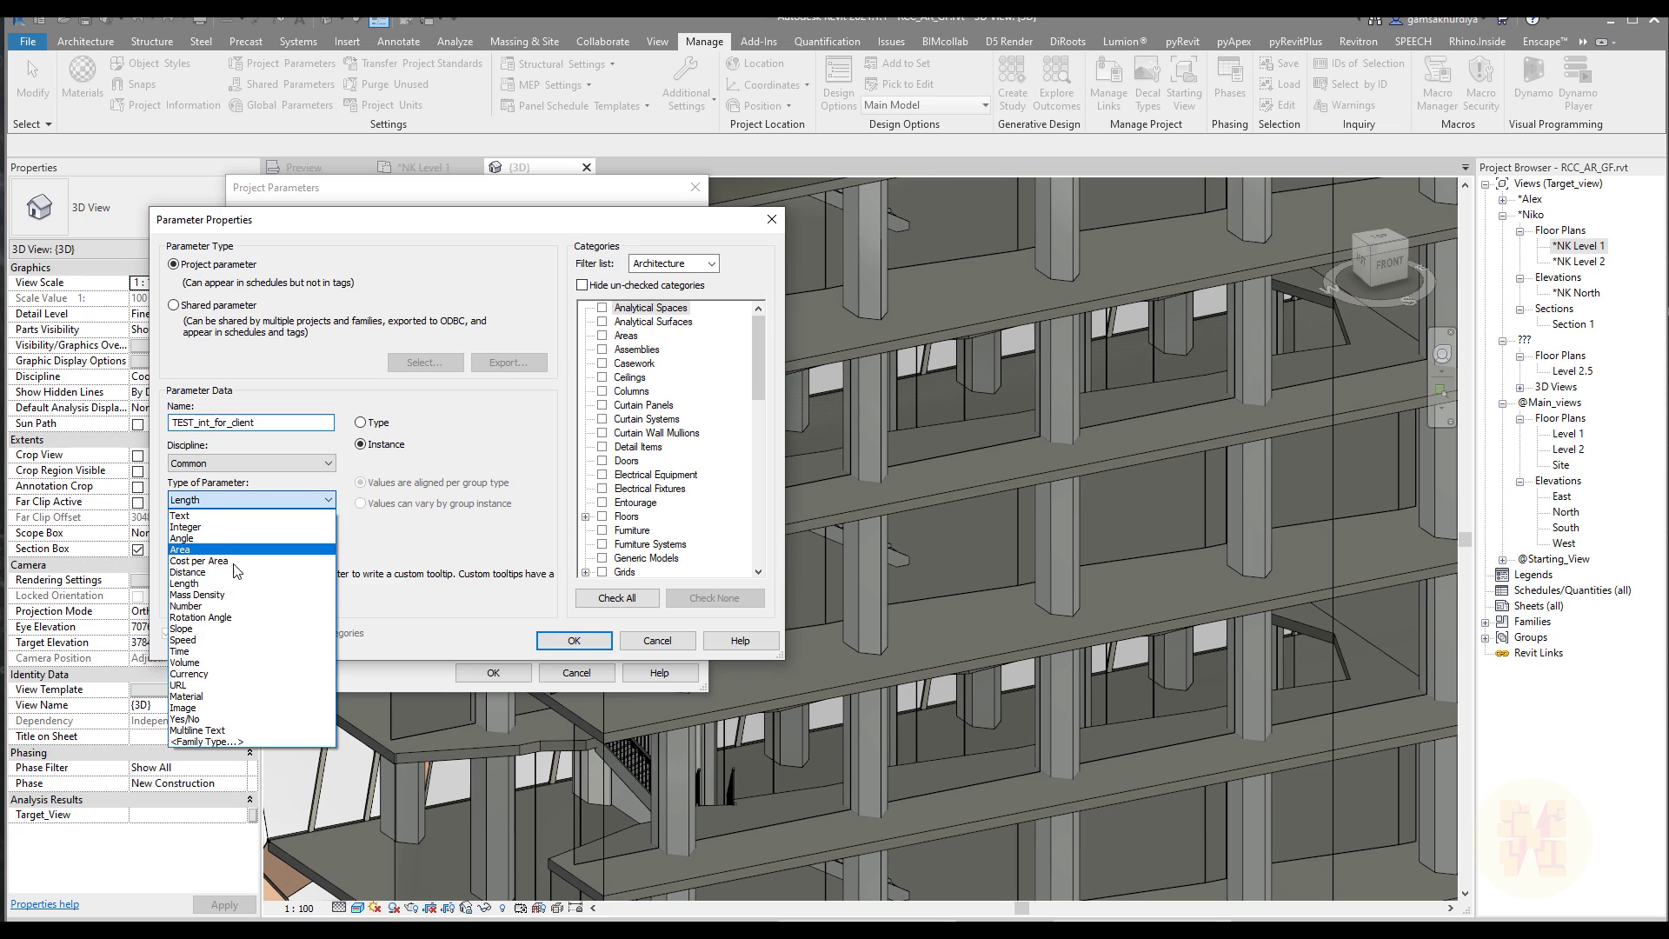
left_click(193, 527)
left_click_drag(754, 341, 748, 530)
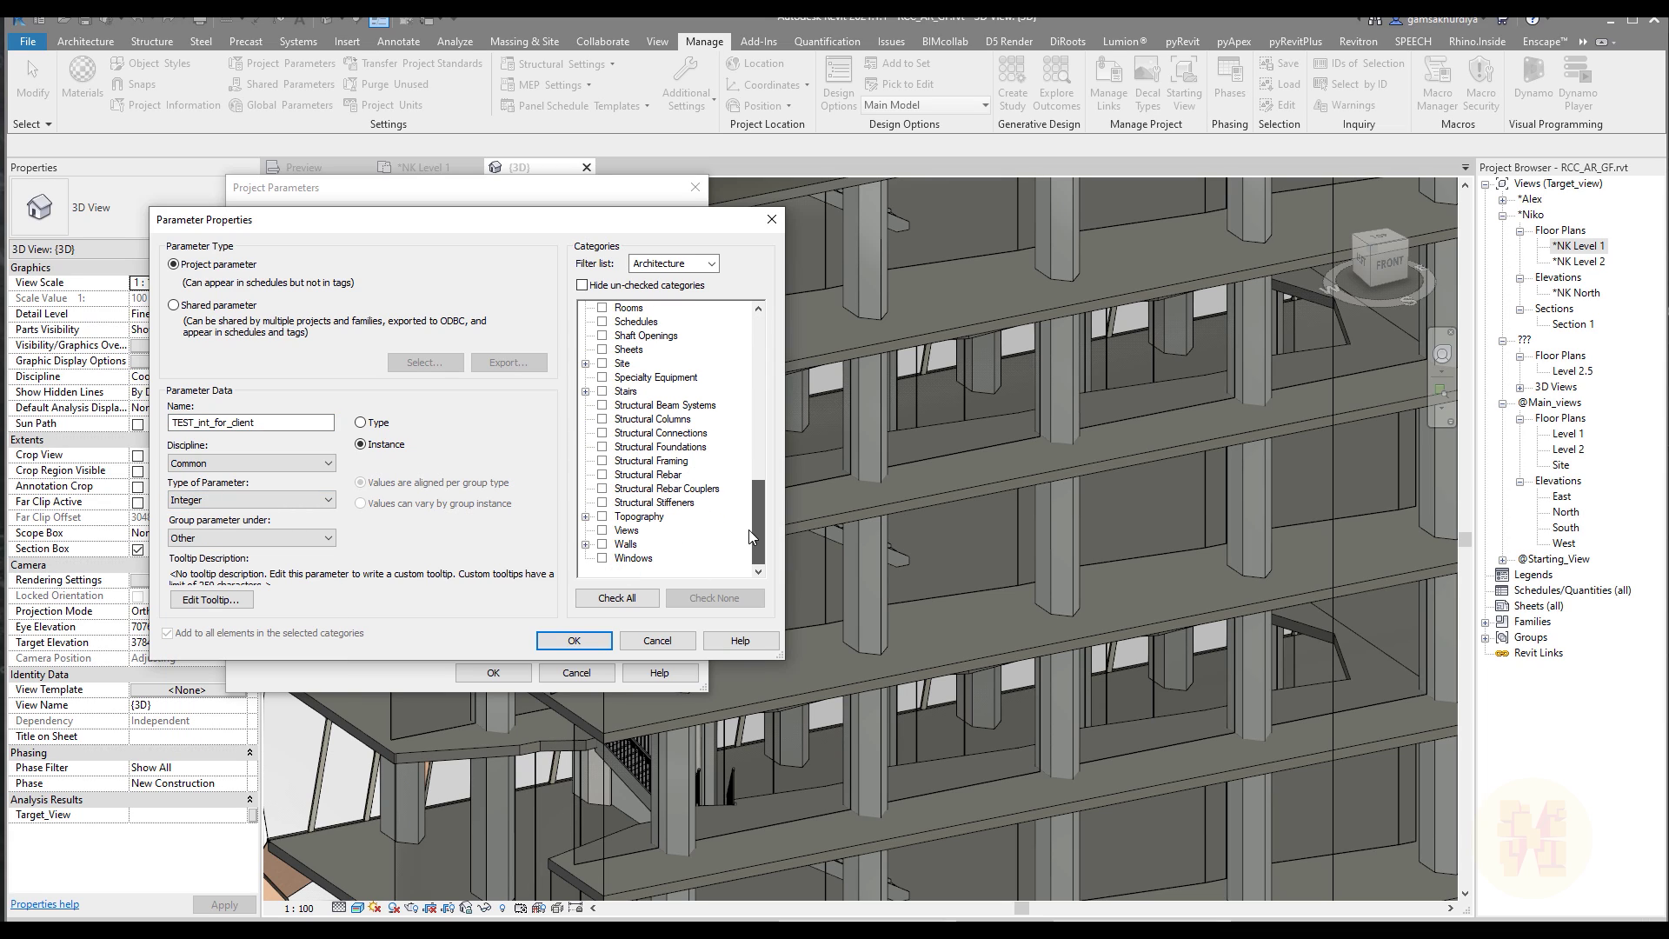
left_click(602, 544)
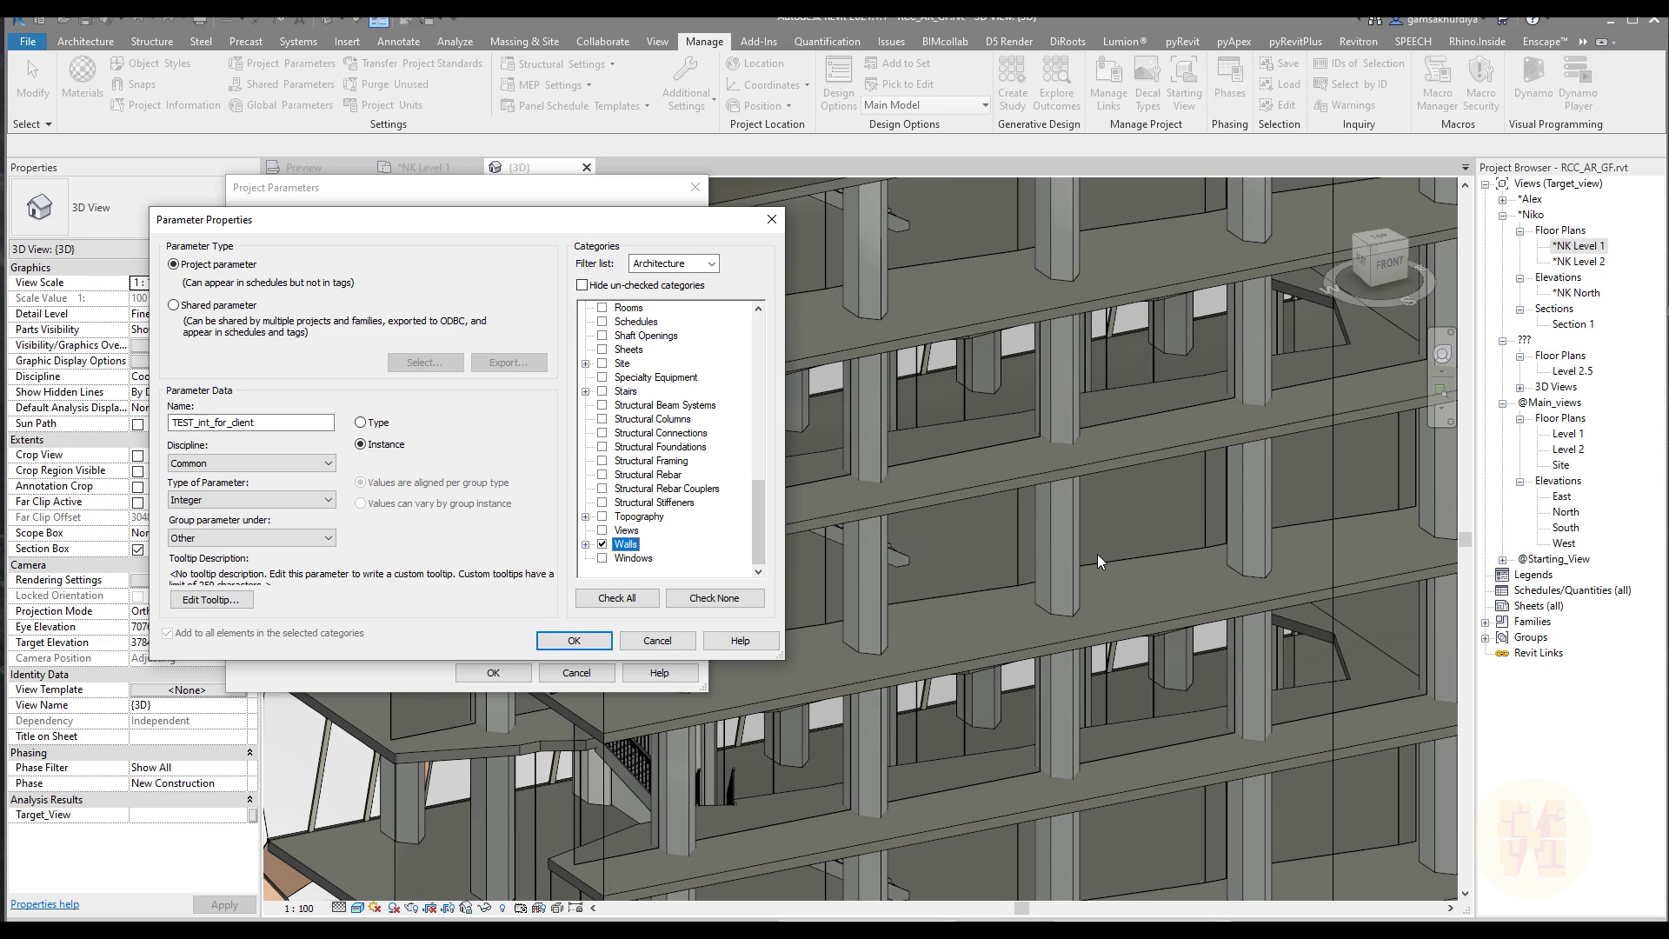
left_click(574, 640)
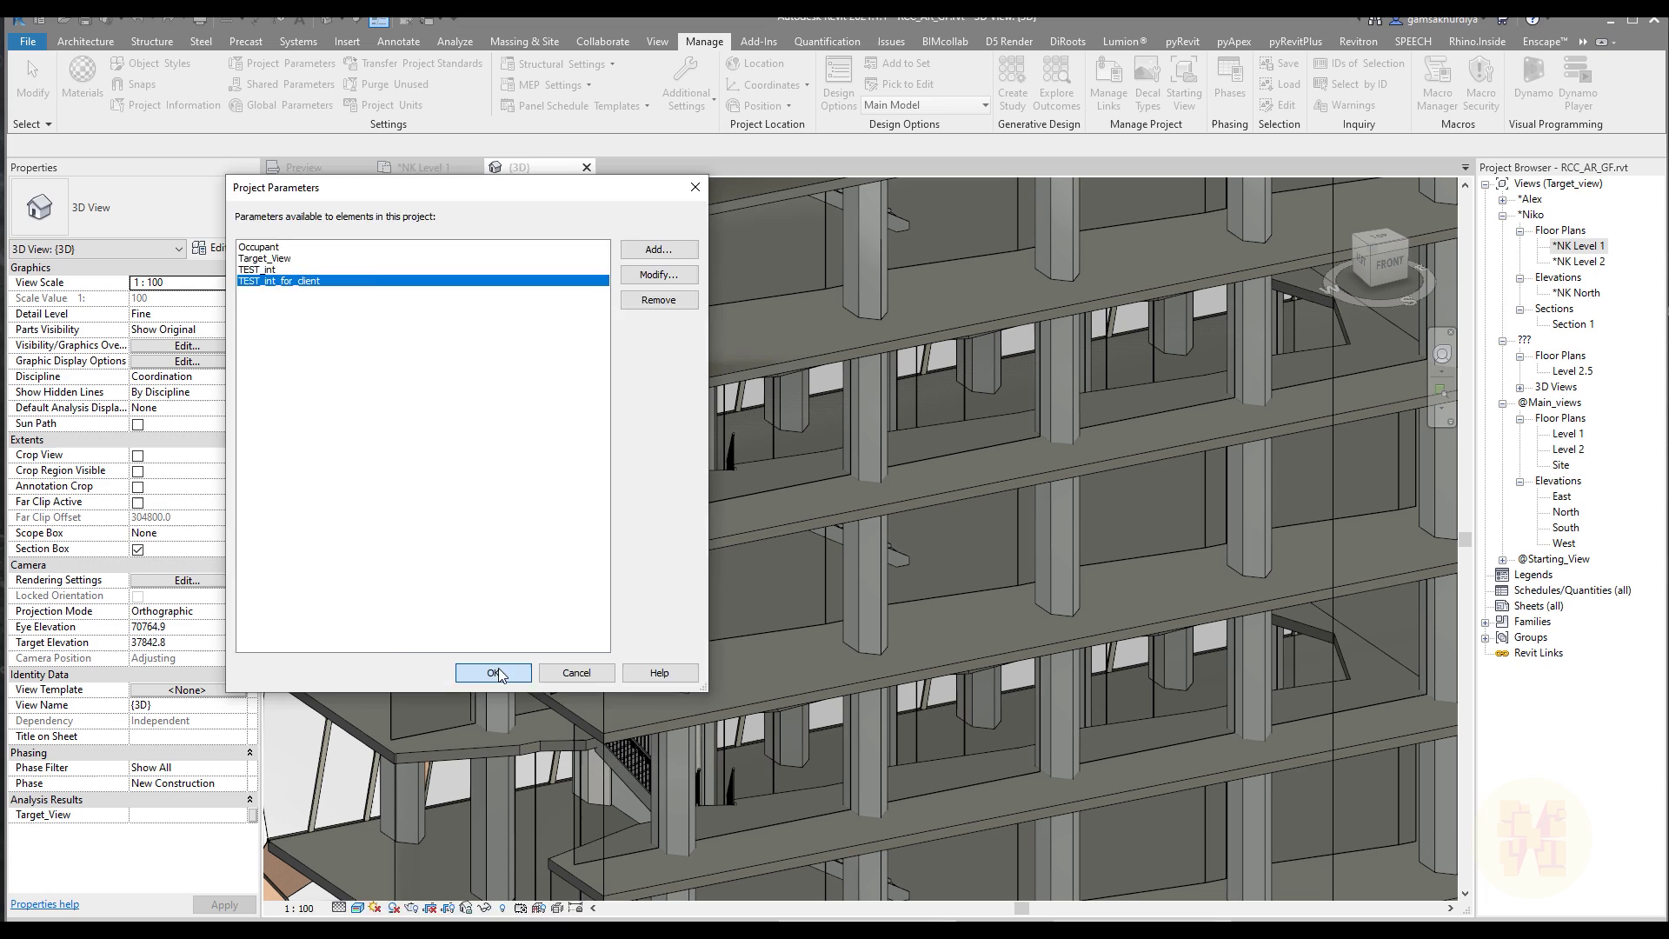
left_click(493, 672)
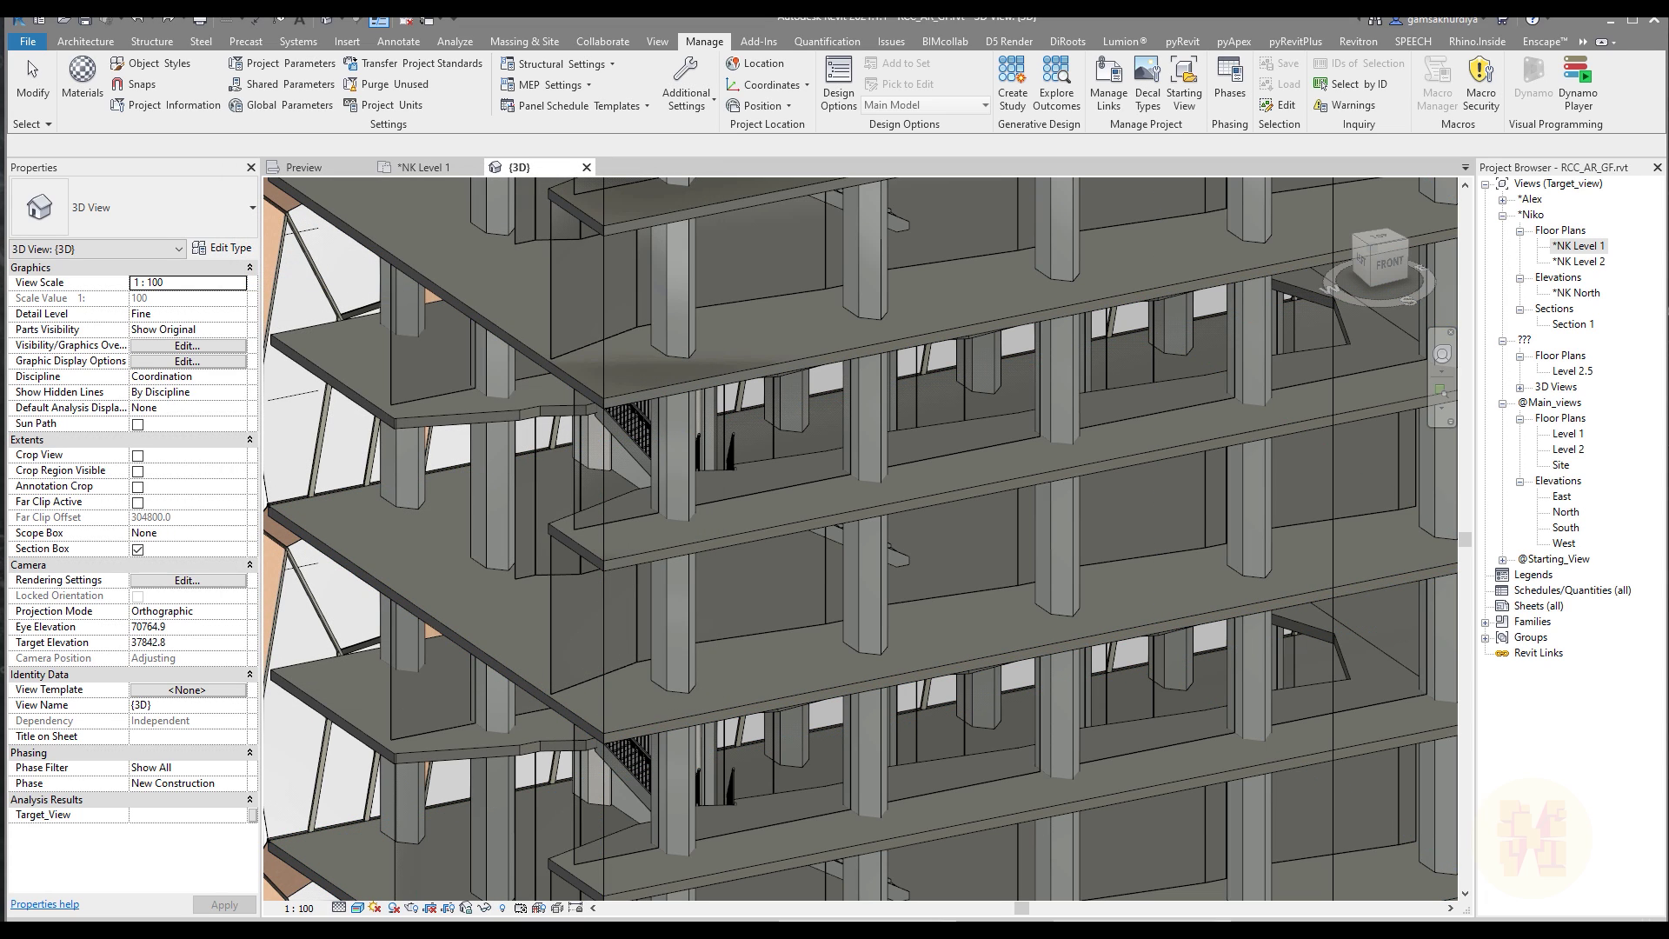
Switch to Dynamo beside the 3D view and run the graph that sets TEST_int_for_client to 12200 on all walls.
key("alt+Tab")
mouse_move(1109, 697)
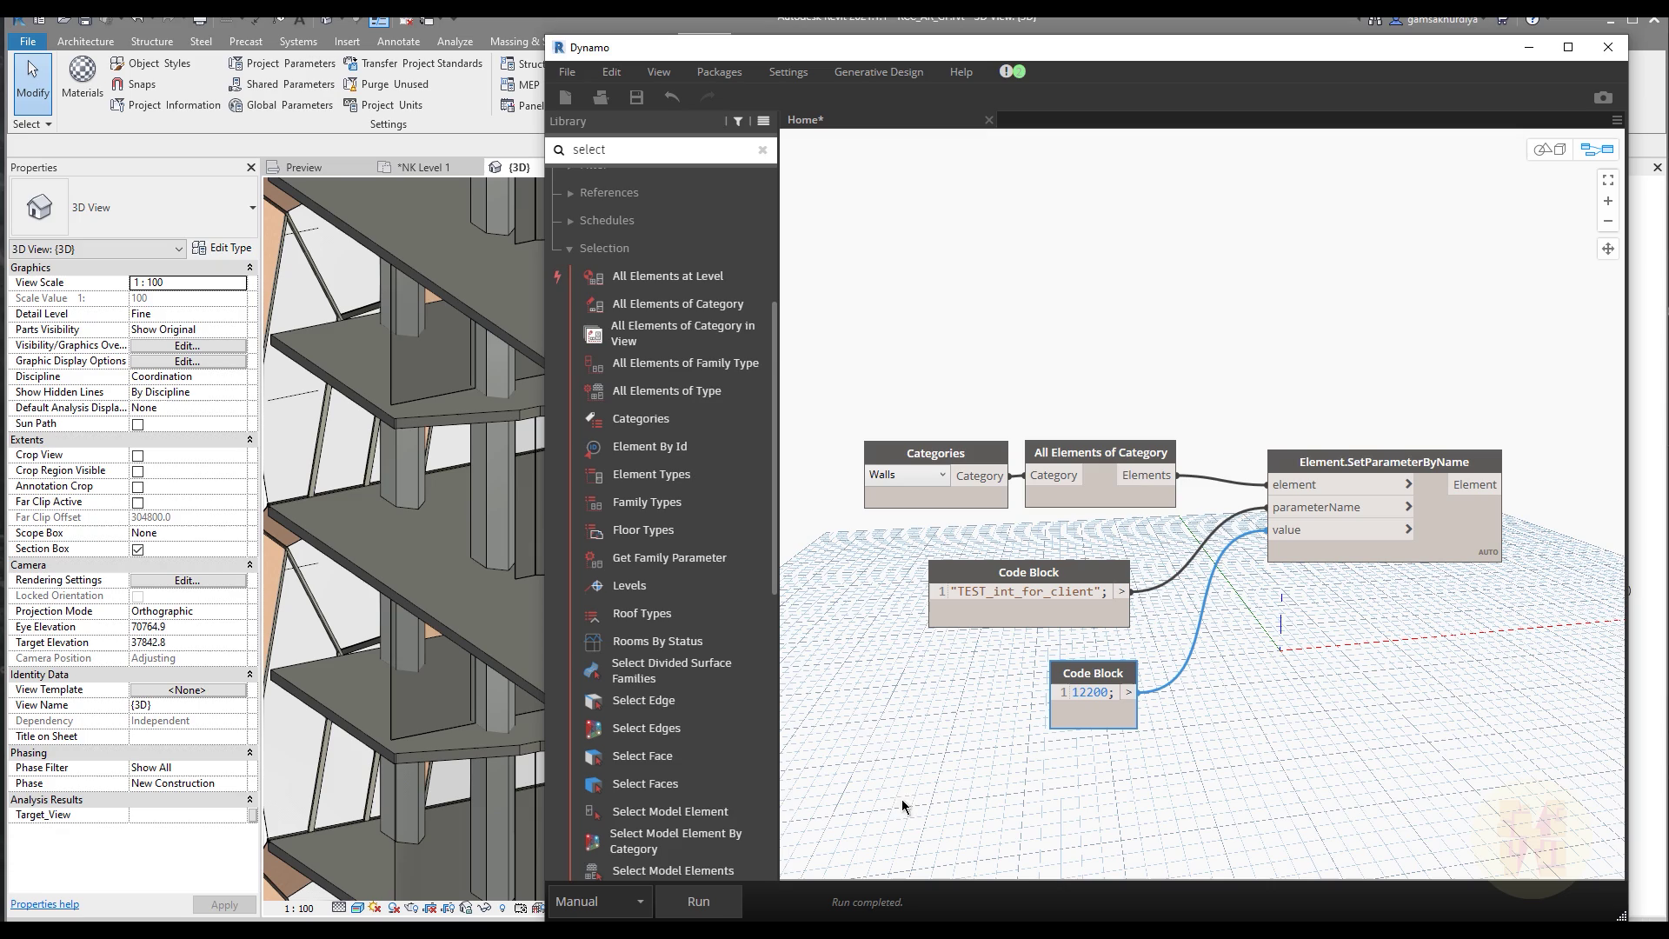
left_click_drag(543, 560, 798, 561)
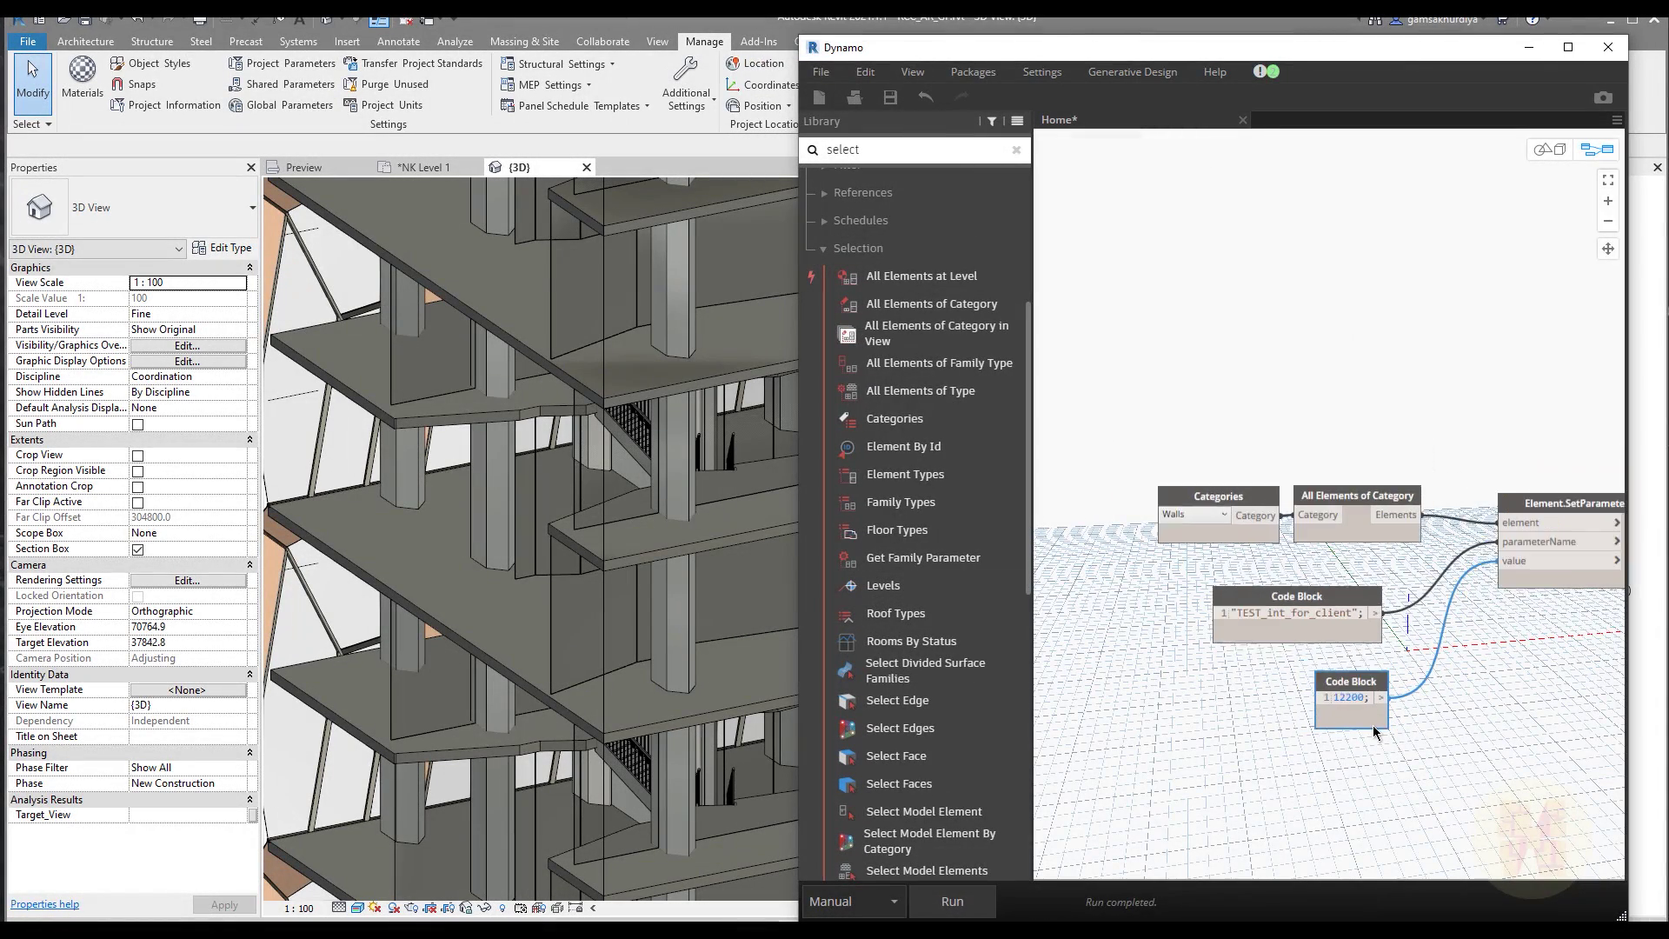
scroll(1374, 725, "down", 3)
scroll(1315, 703, "up", 2)
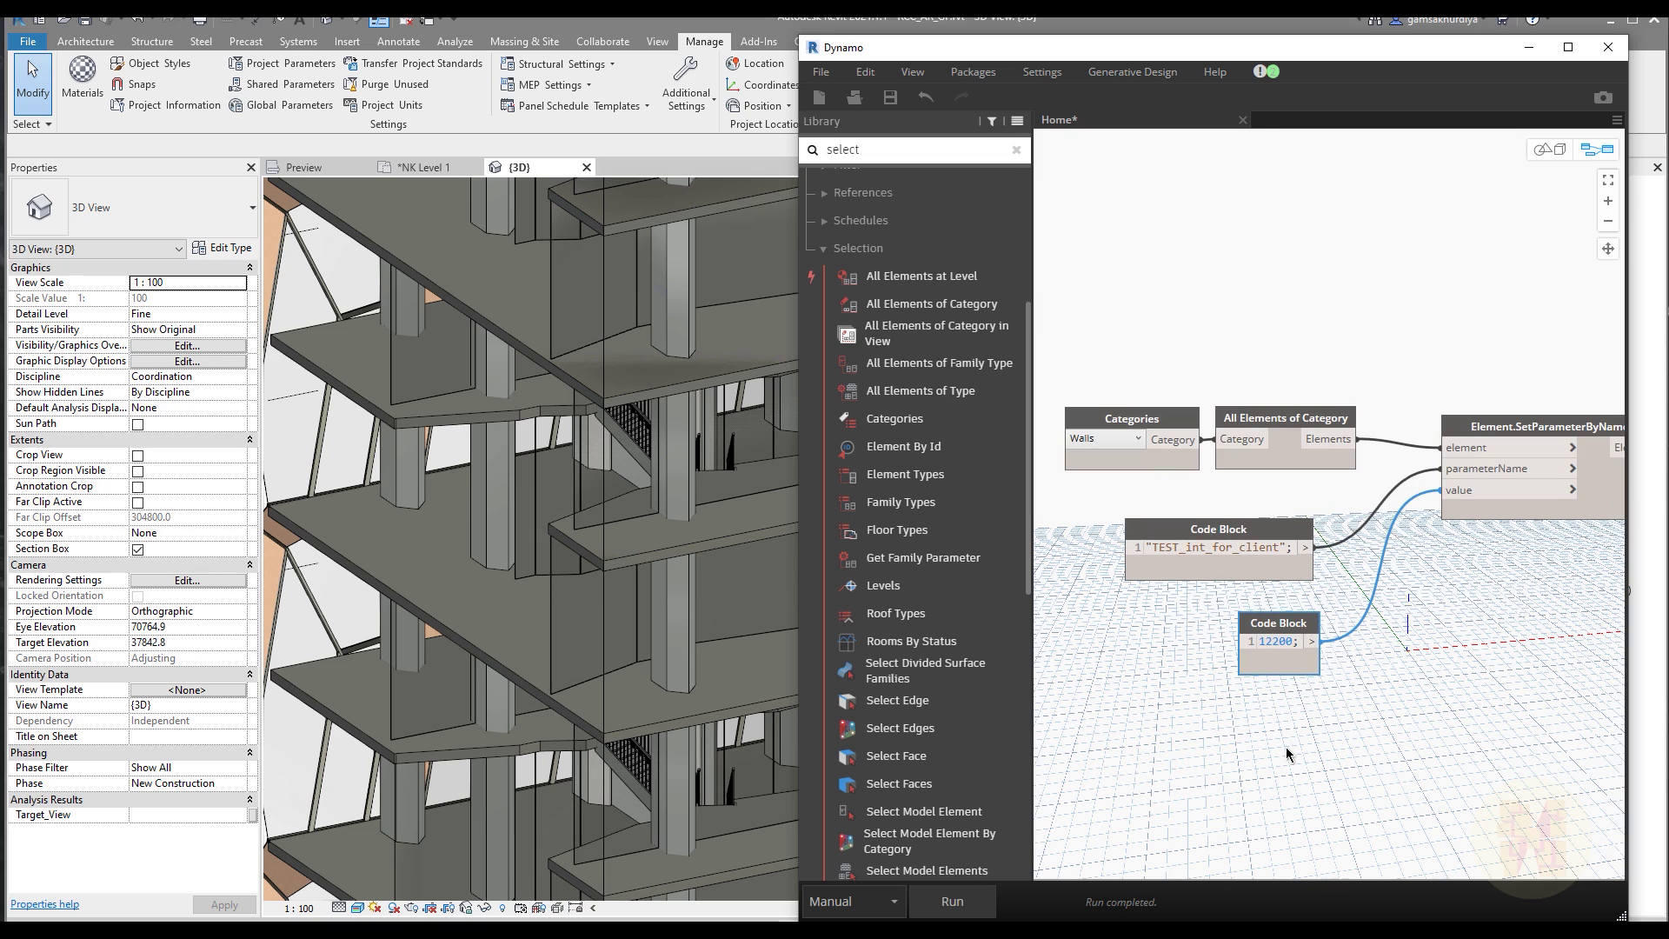
left_click(991, 902)
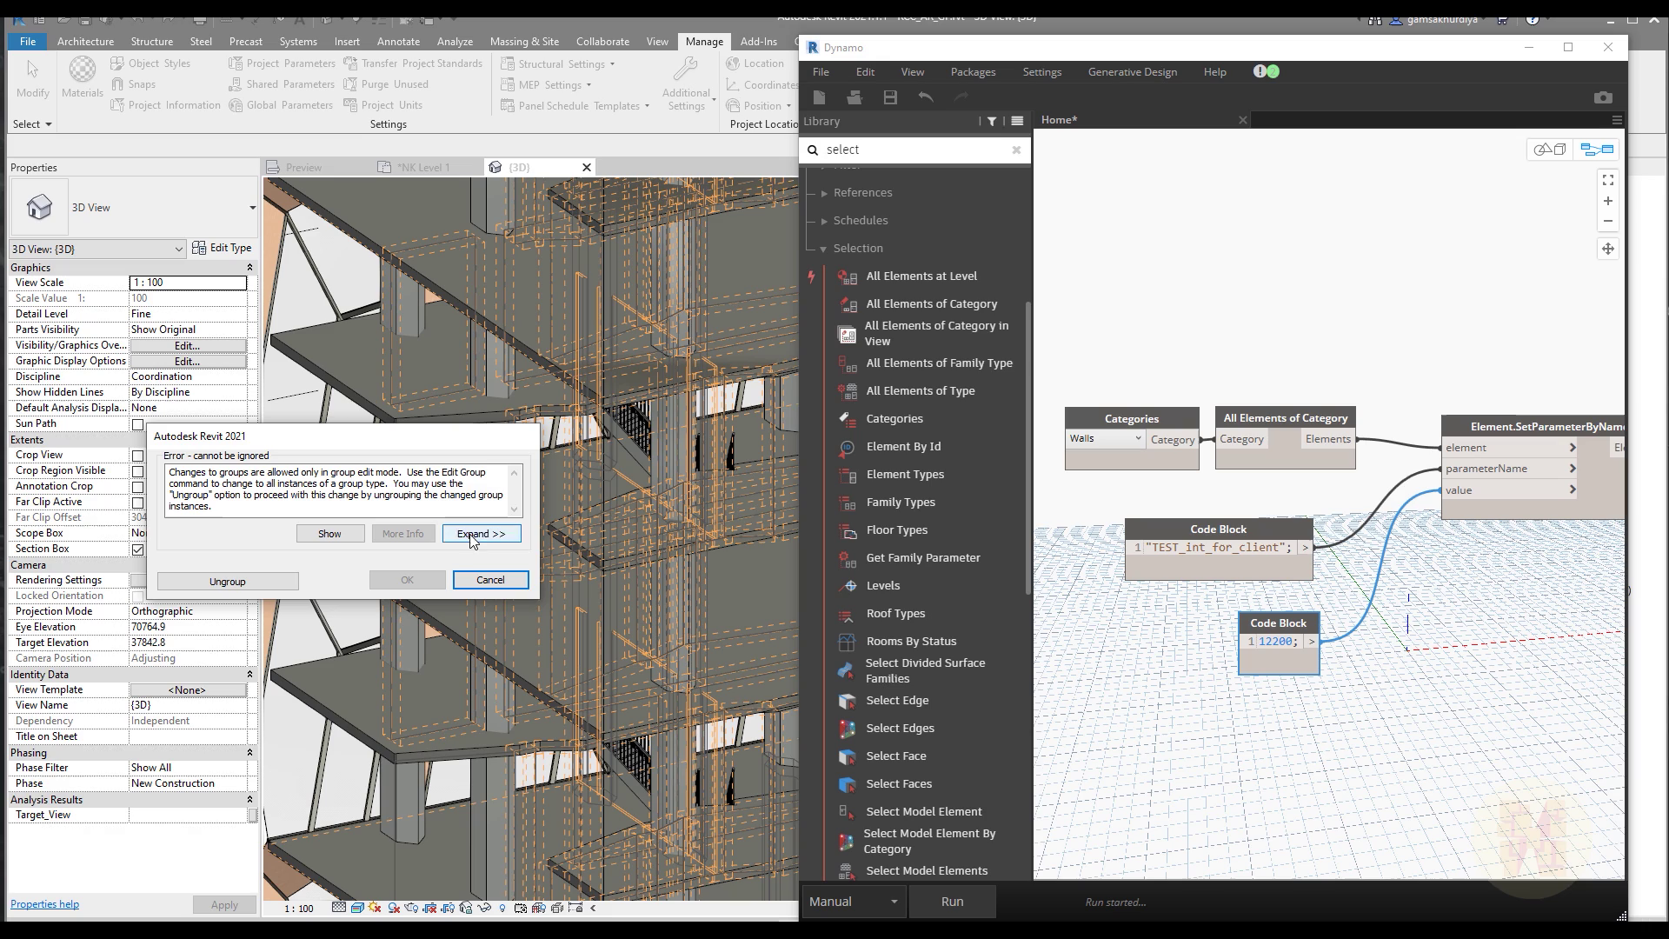
Review the ungroup option in the group-edit error and ungroup the changed group instances to proceed with the wall parameter change.
left_click_drag(348, 437, 505, 436)
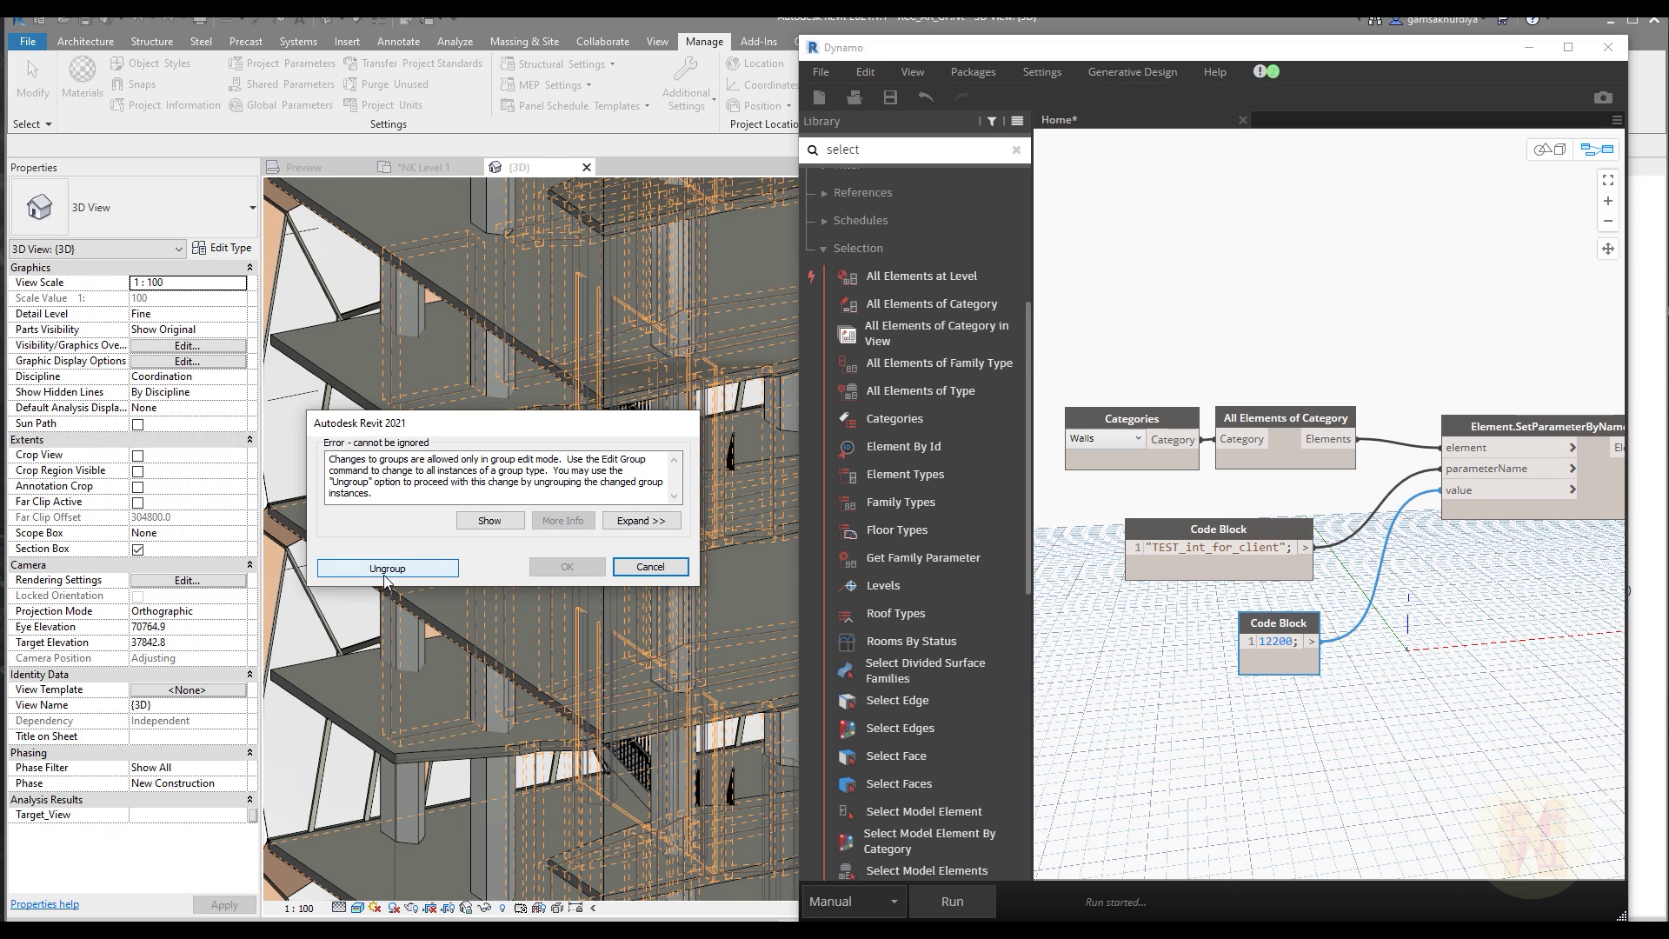
left_click(376, 491)
left_click_drag(376, 491, 354, 482)
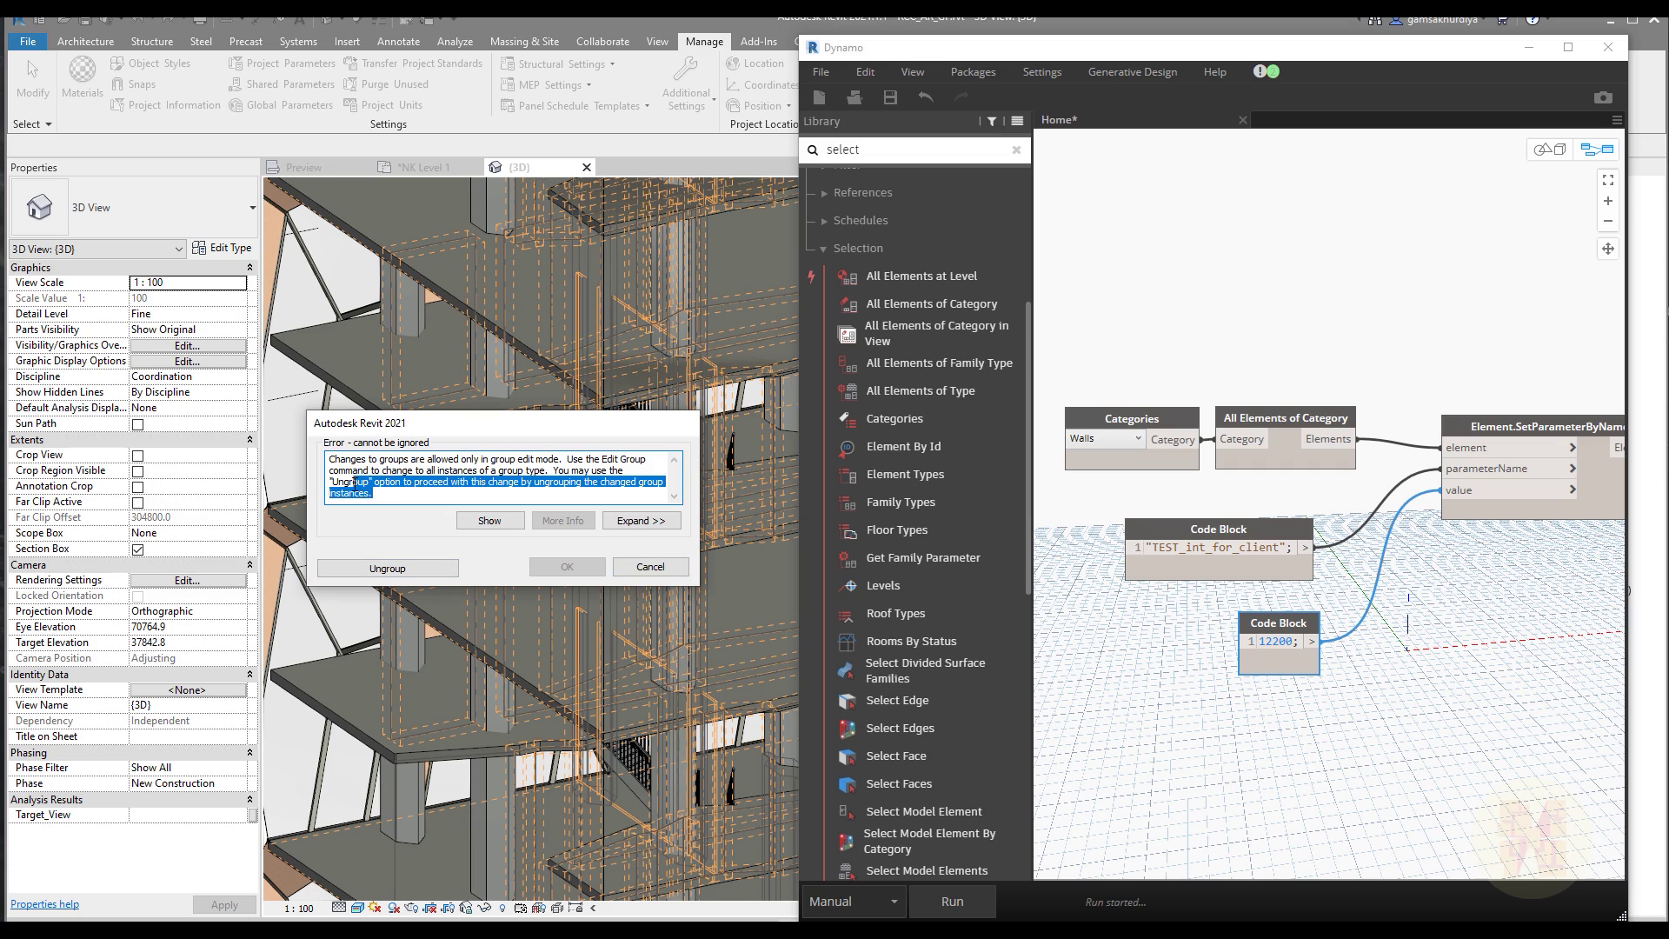
left_click(354, 483)
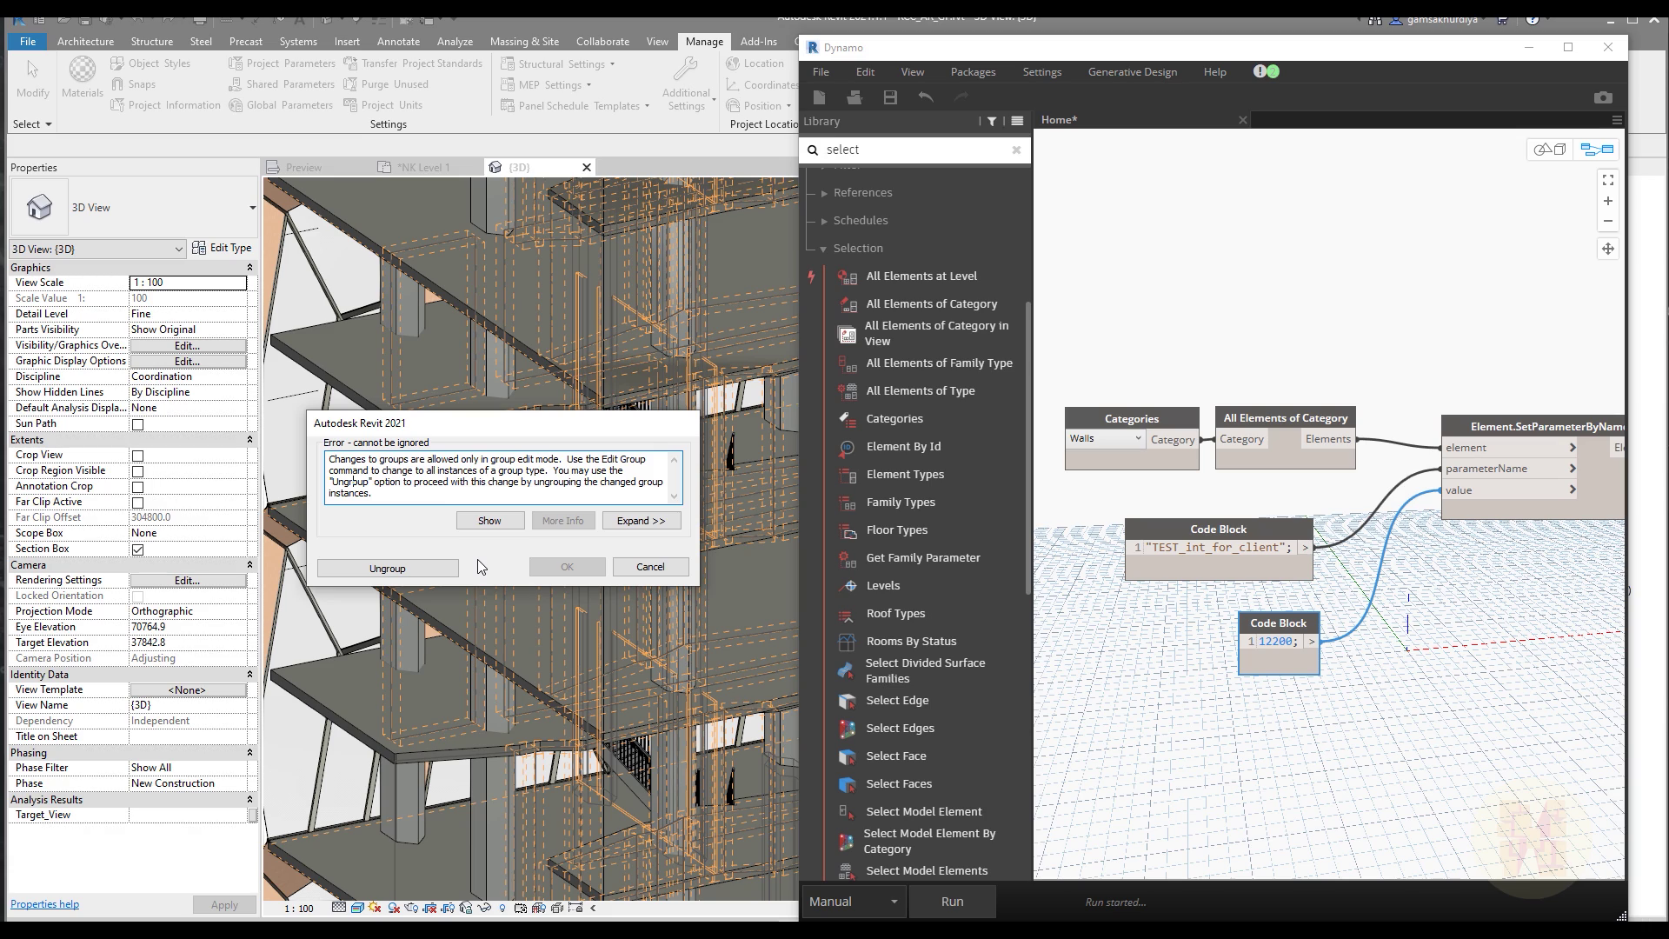
left_click_drag(529, 439, 547, 468)
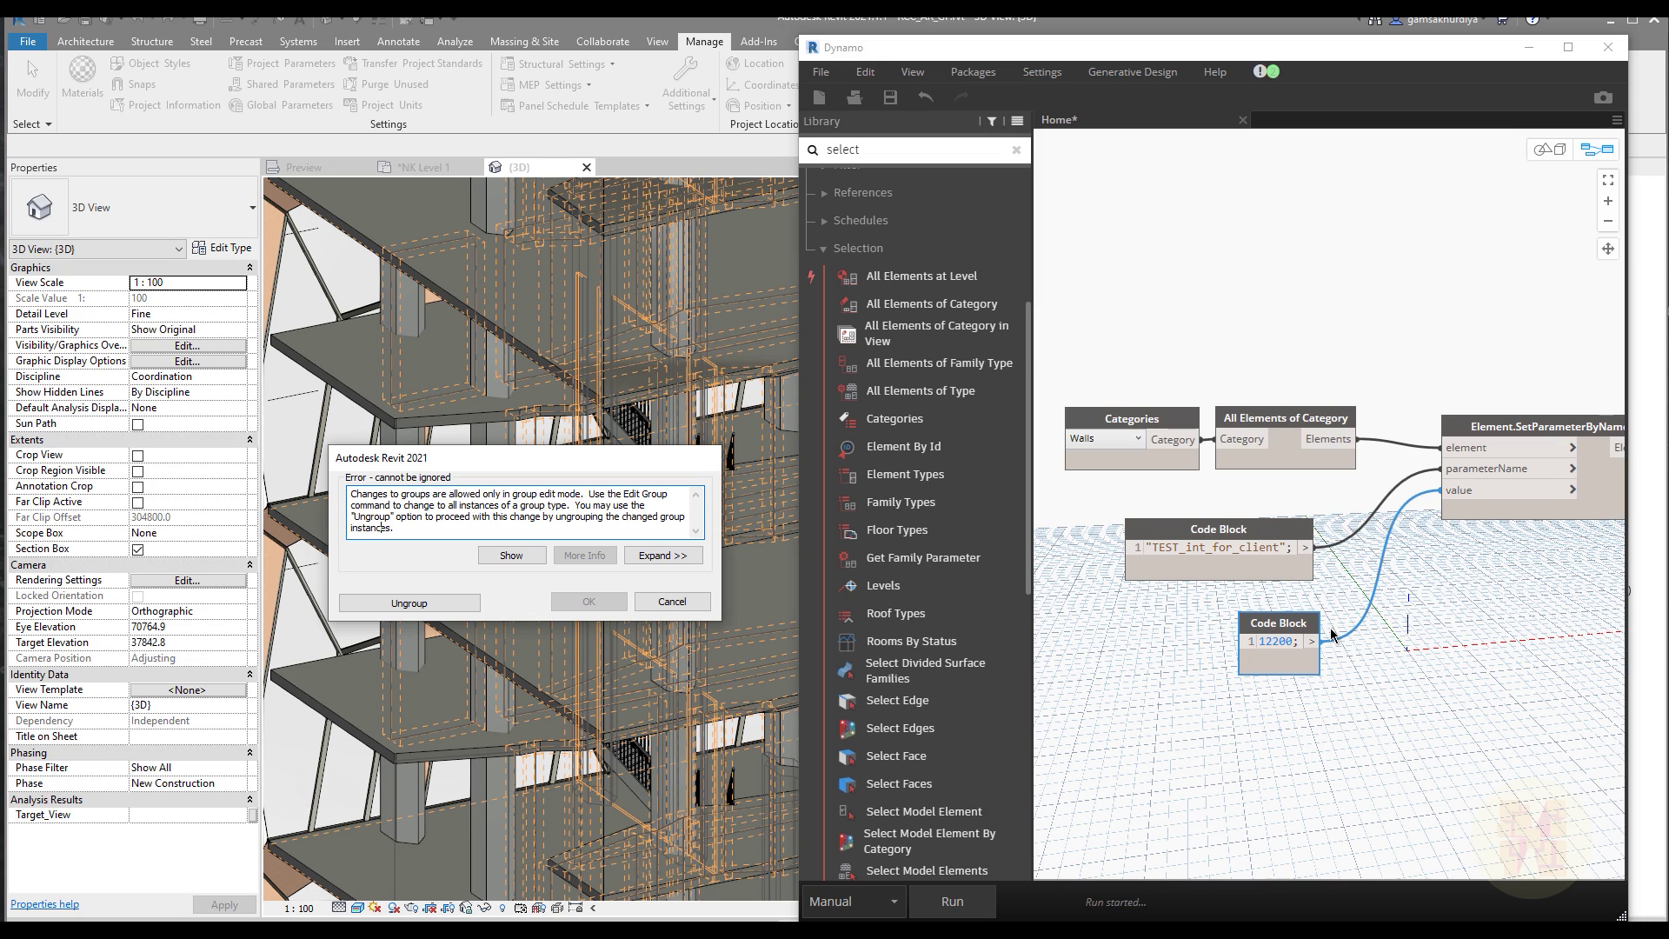
left_click(388, 606)
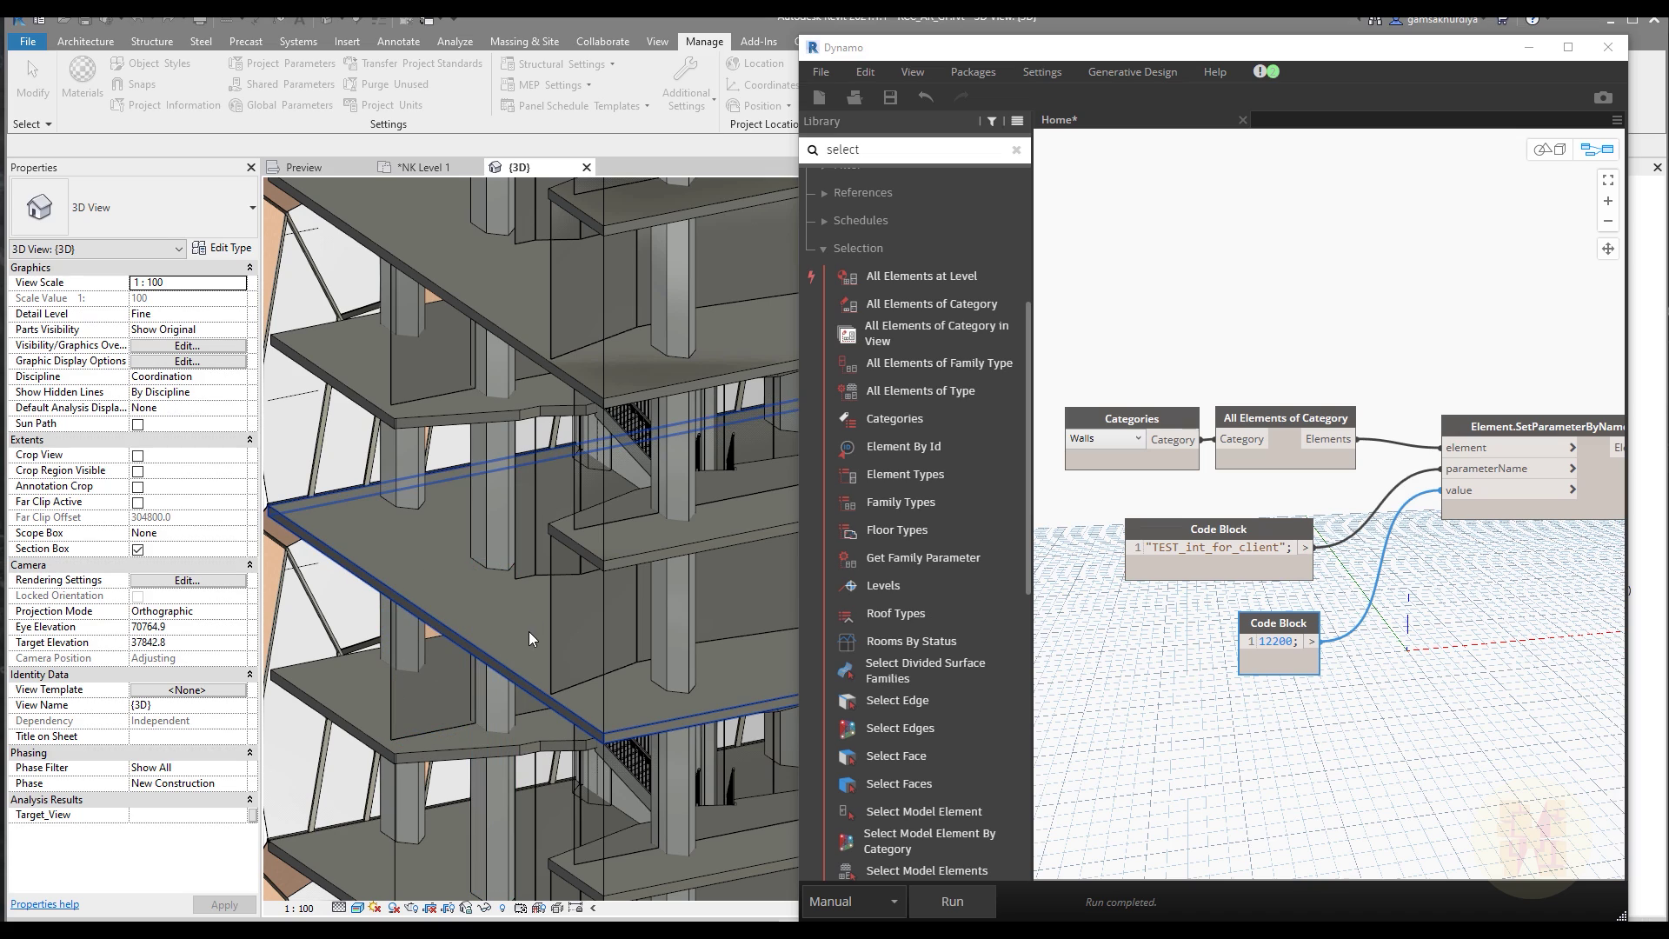
Select a curtain wall on Level 2.5 to check its parameter, change the Dynamo value to 42200 and rerun the graph.
left_click(430, 671)
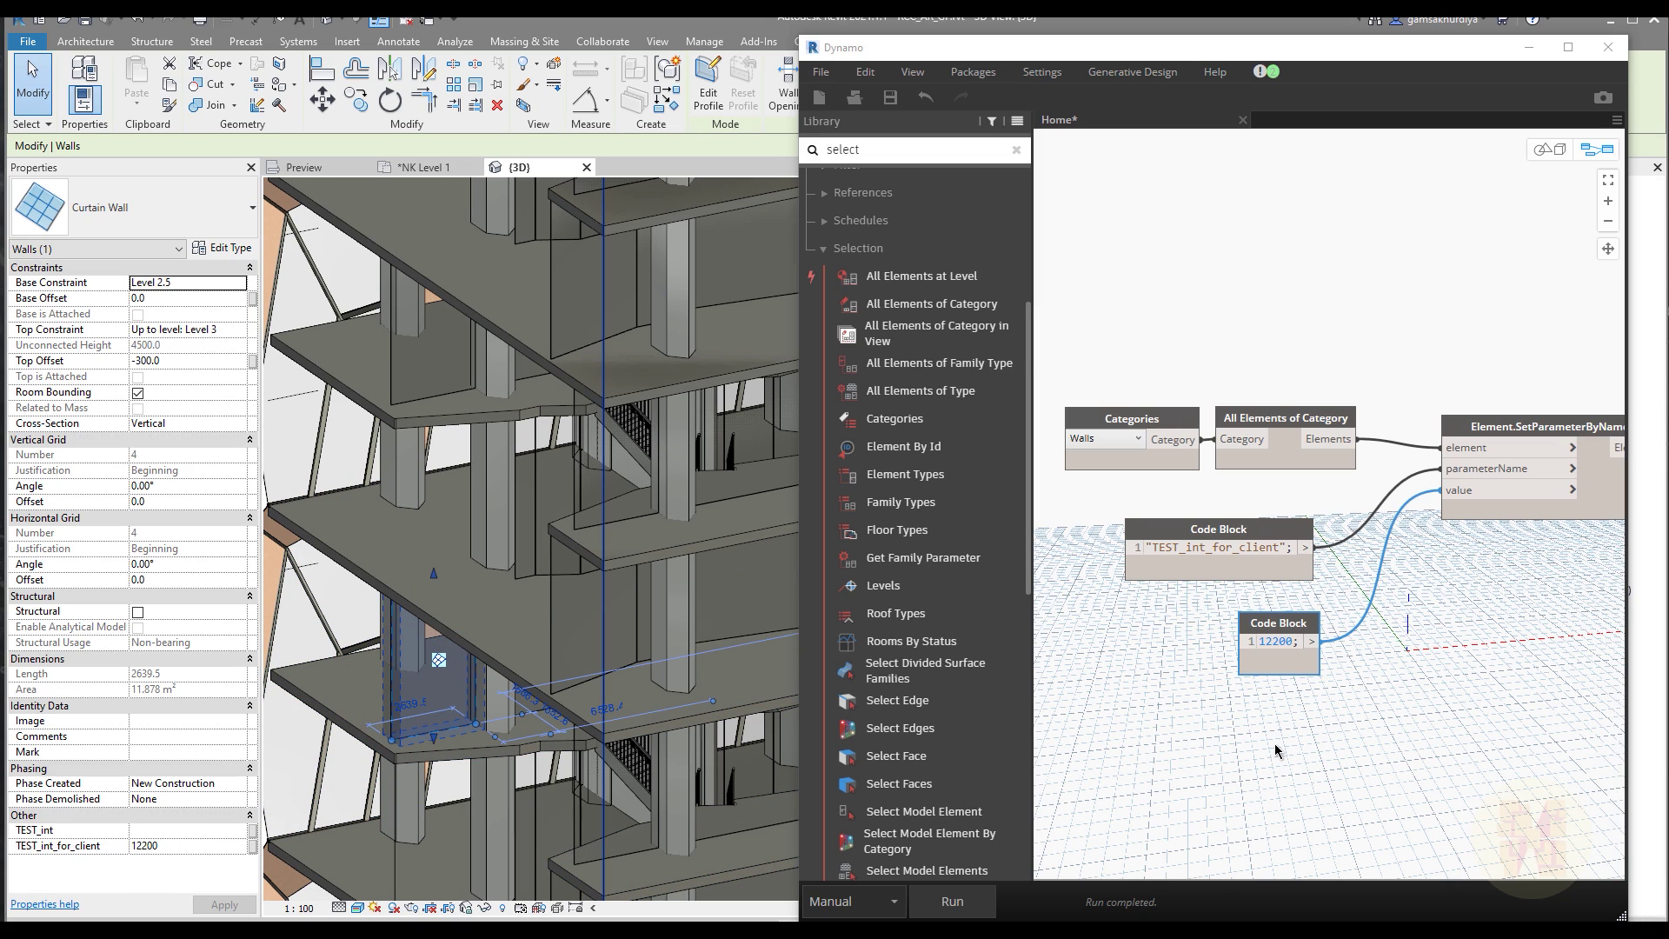
left_click(1256, 641)
type("4")
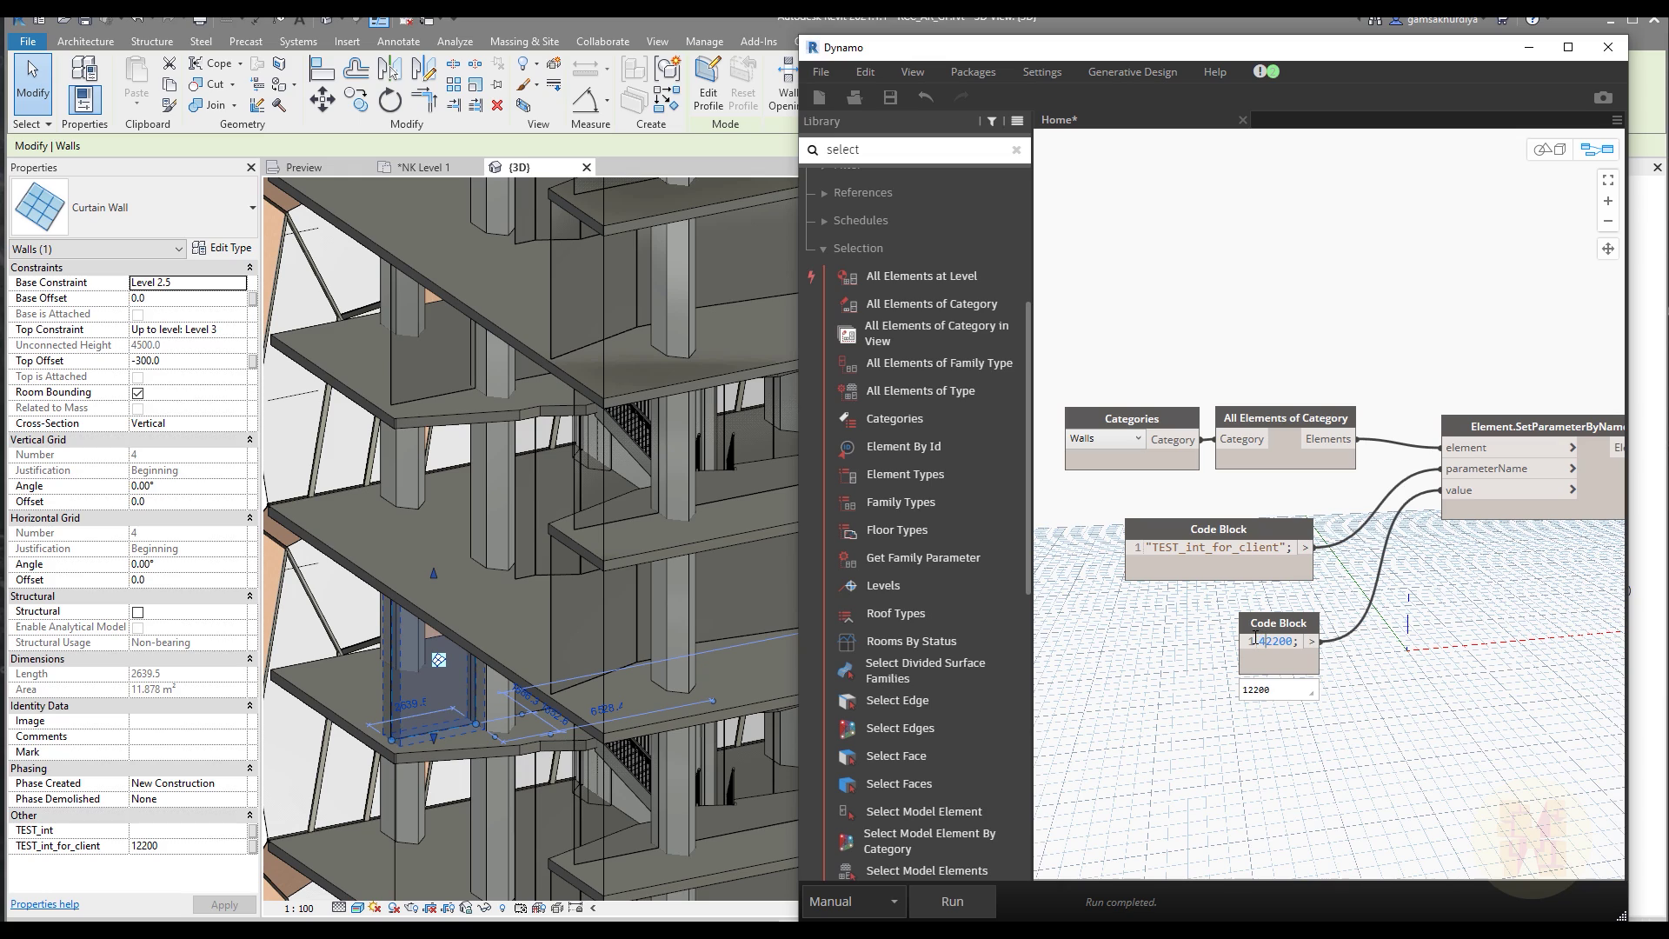
left_click(1218, 719)
left_click(950, 901)
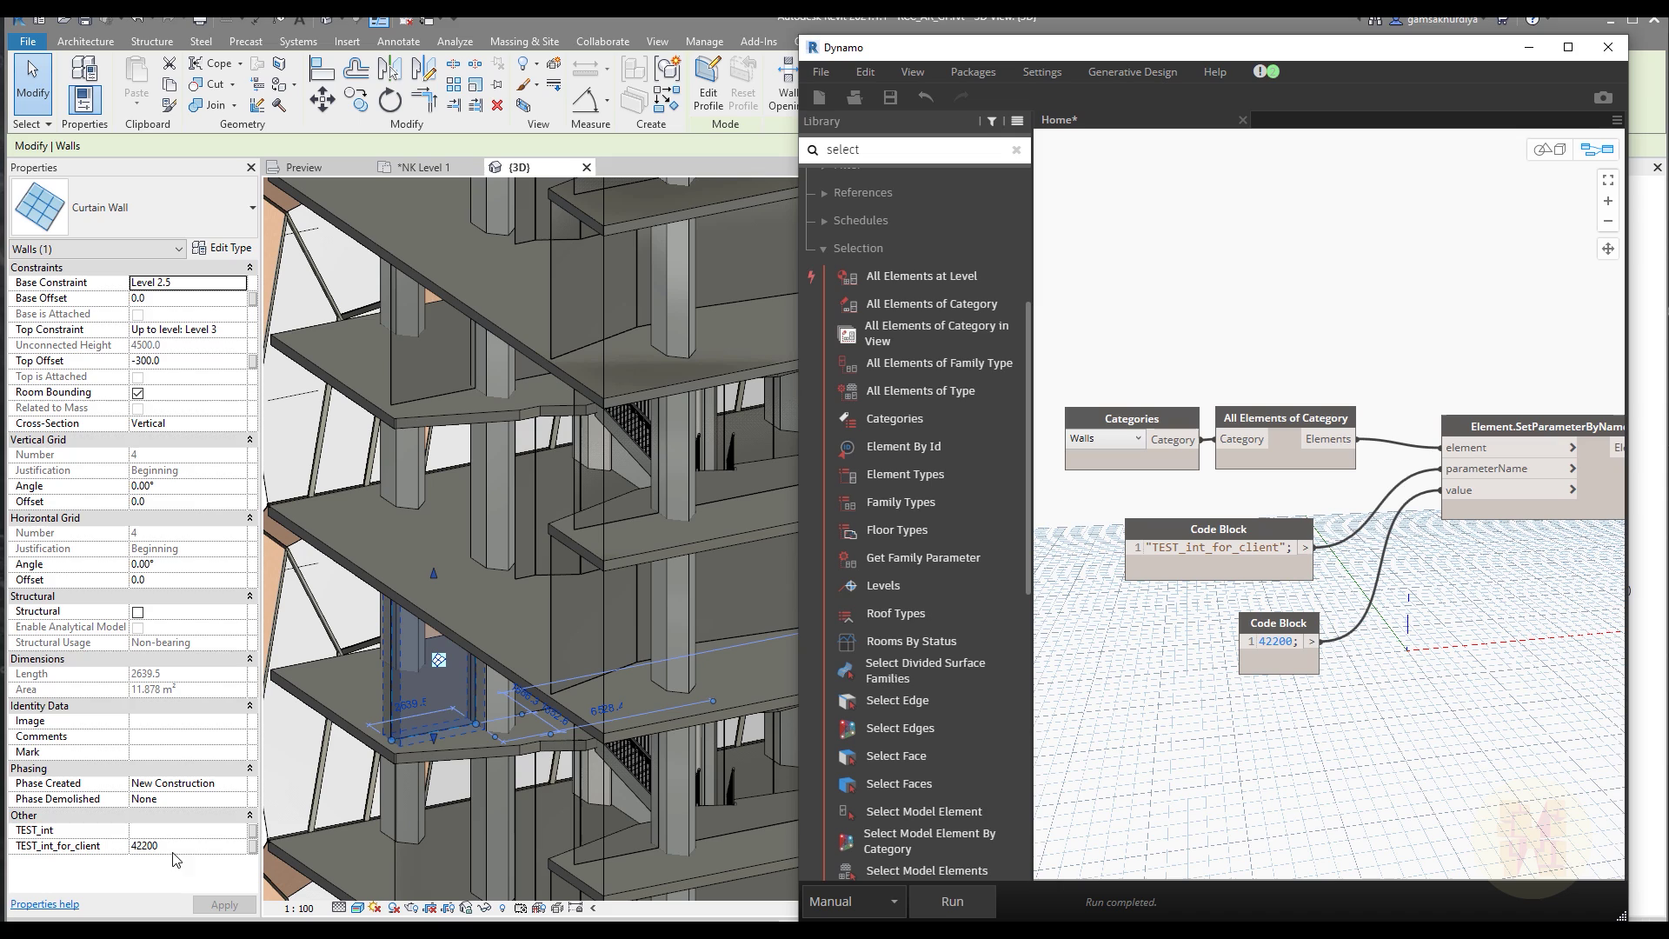
Select the two adjacent curtain walls on Level 3 and create a model group from them.
left_click(565, 643)
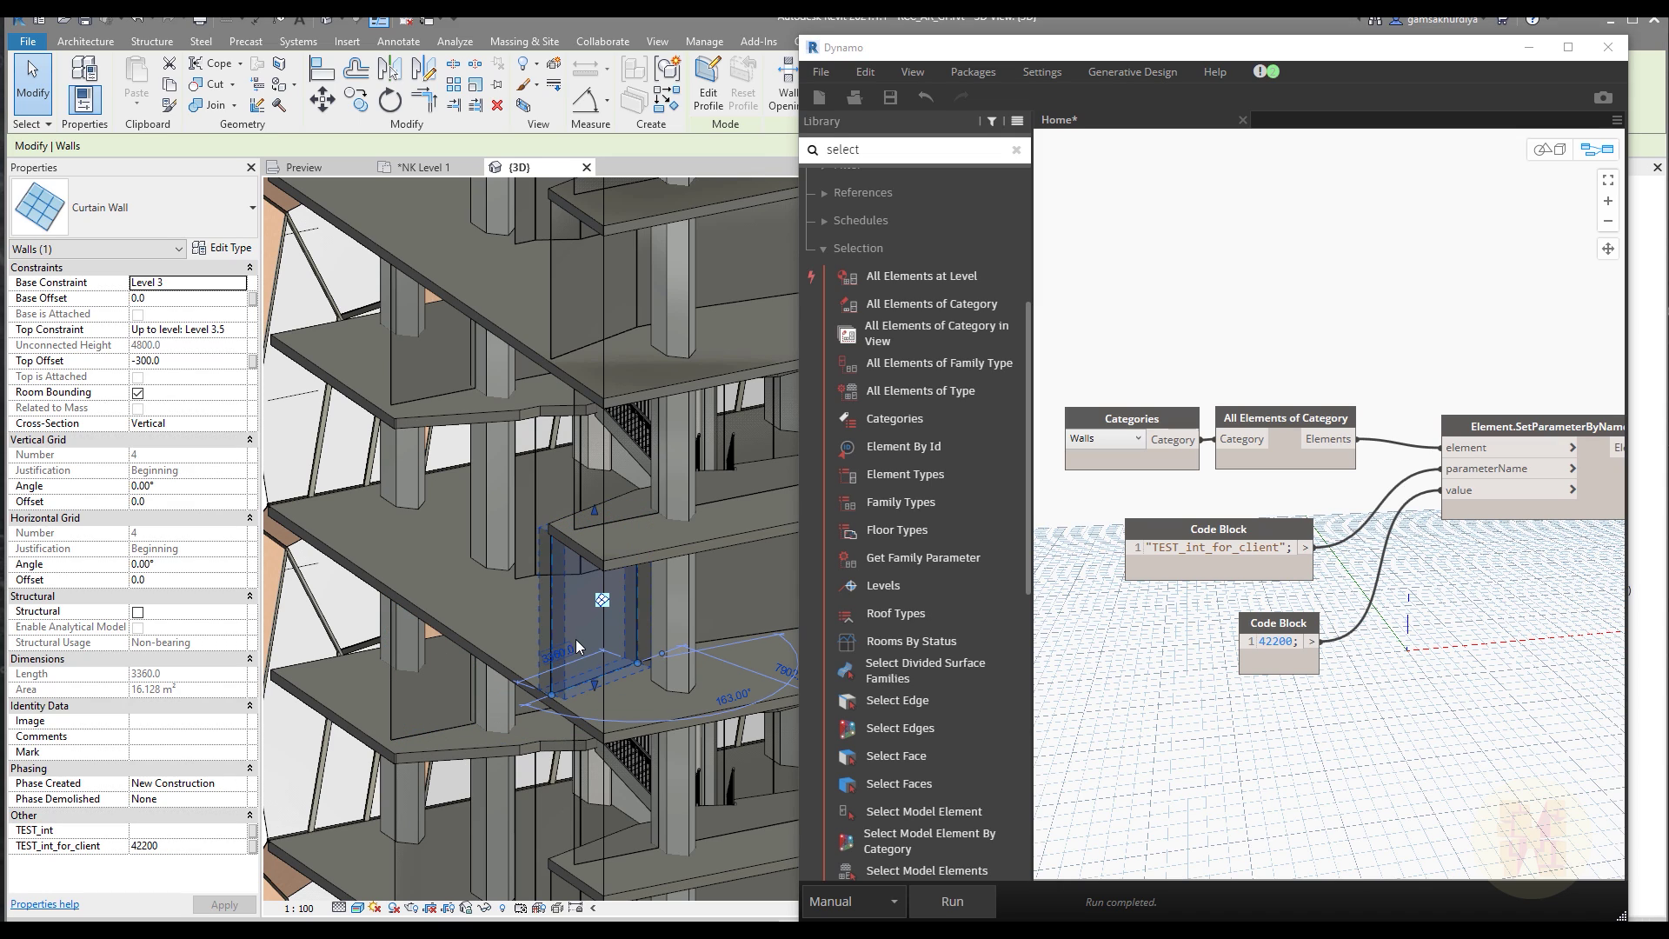
left_click(706, 608, "ctrl")
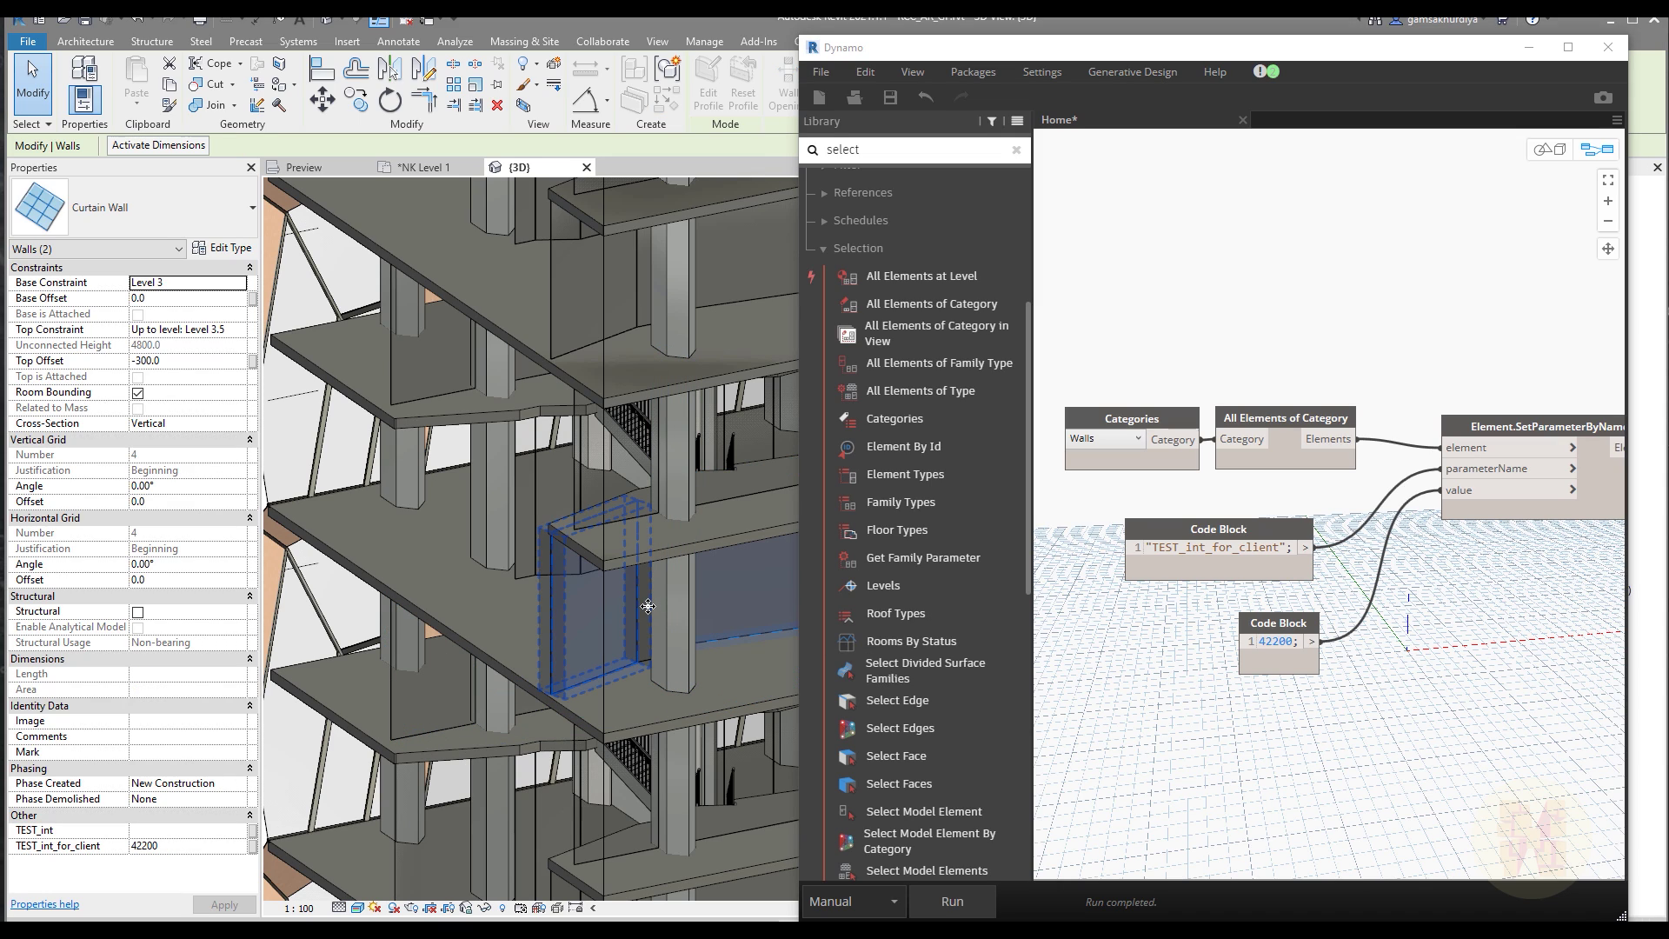
middle_click_drag(624, 508, 489, 442, "shift")
left_click(668, 79)
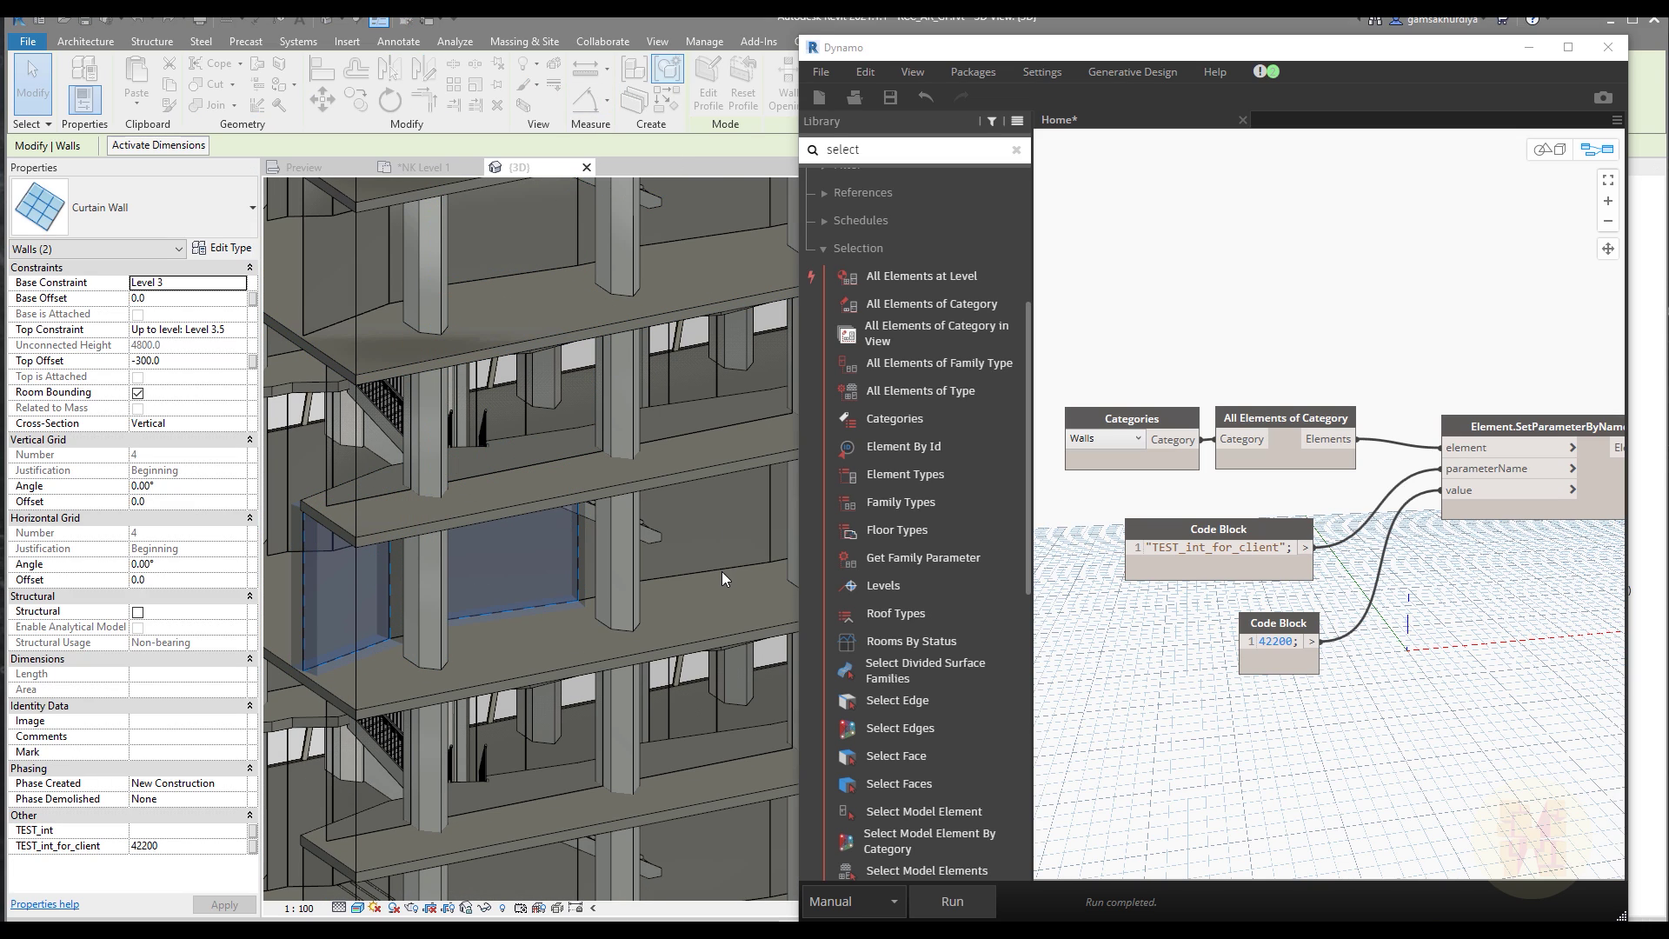
left_click(787, 523)
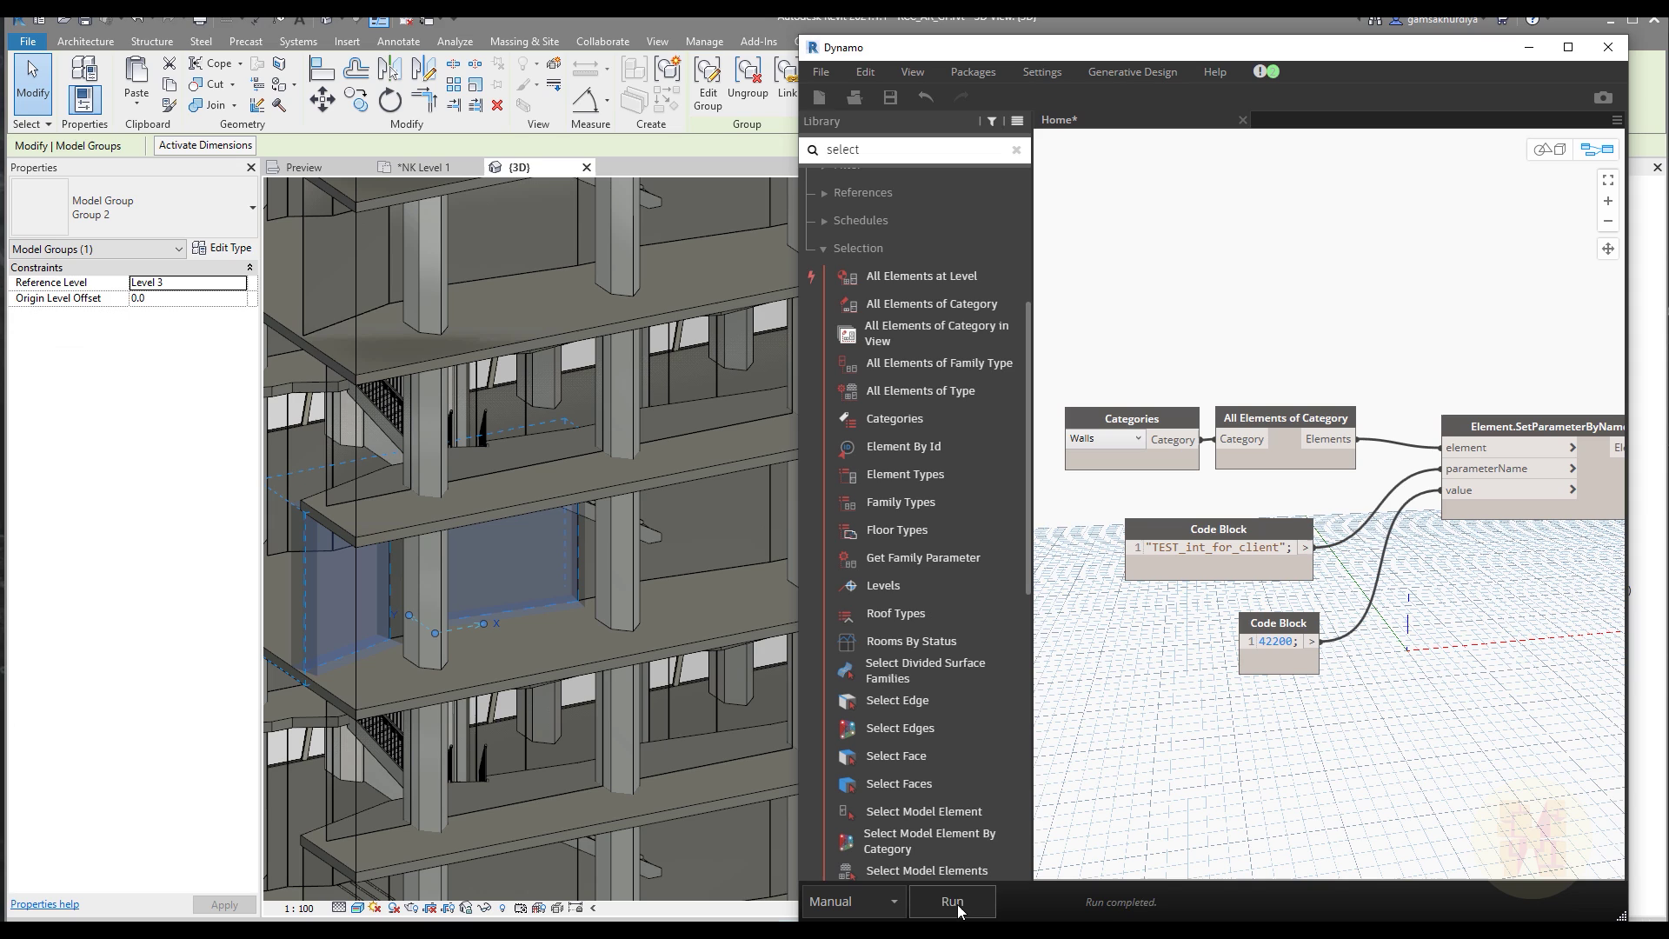
Change the Dynamo value for TEST_int_for_client to 52200 and rerun the graph on all walls.
left_click(1262, 641)
key("Delete")
type("5")
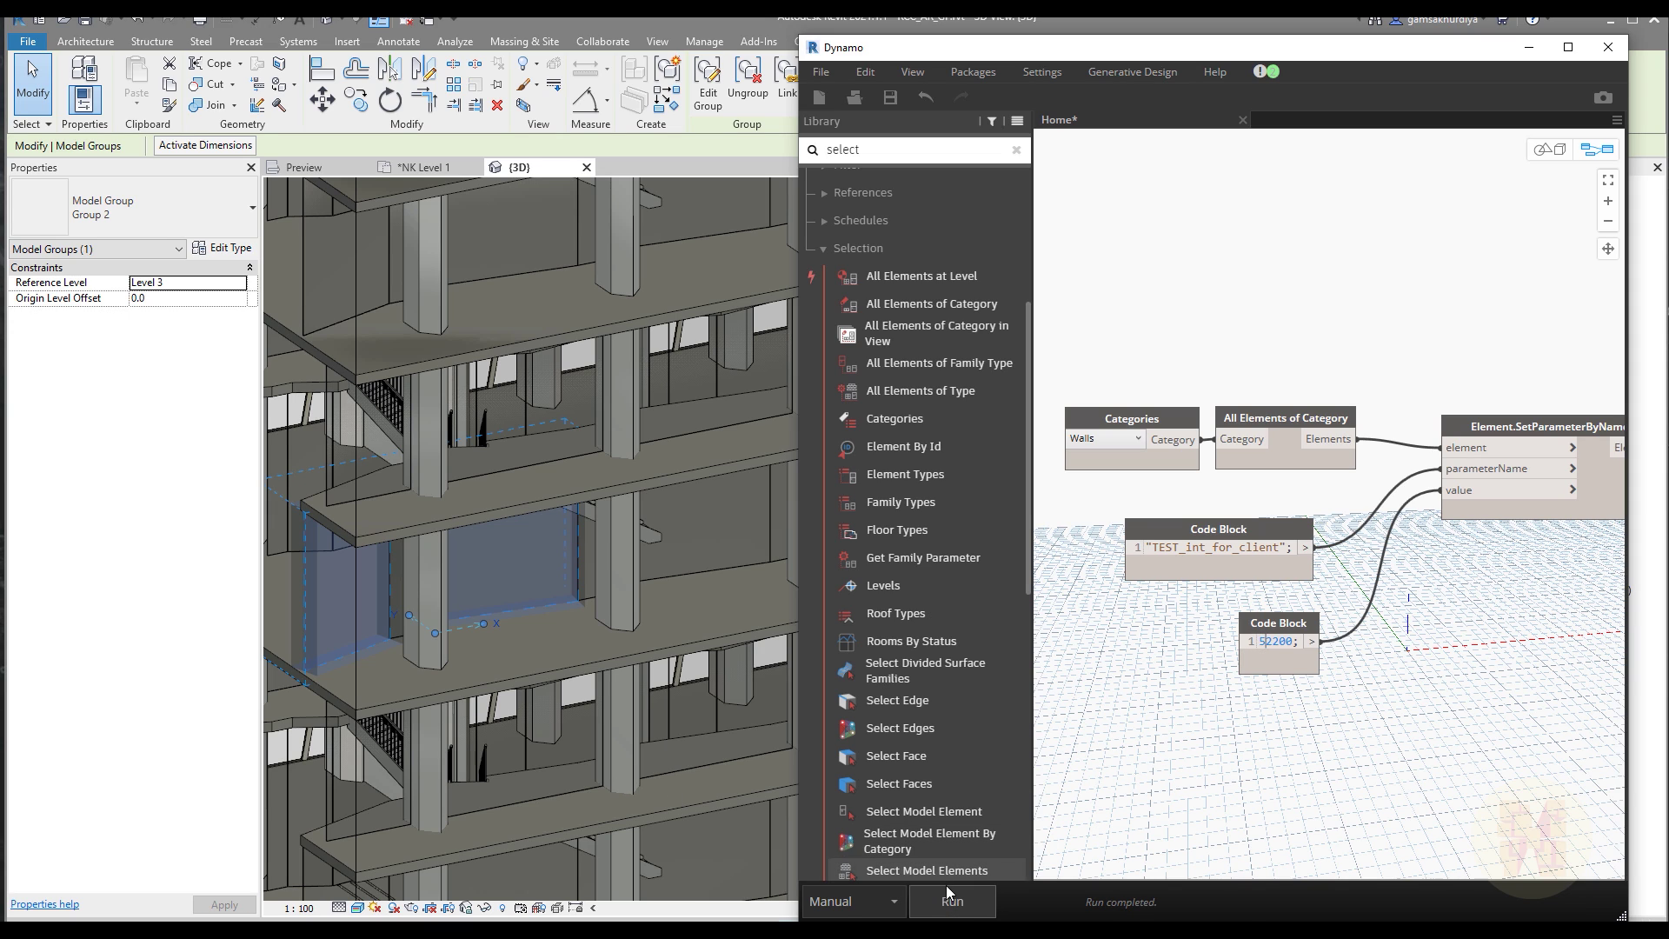
left_click(952, 901)
key("Escape")
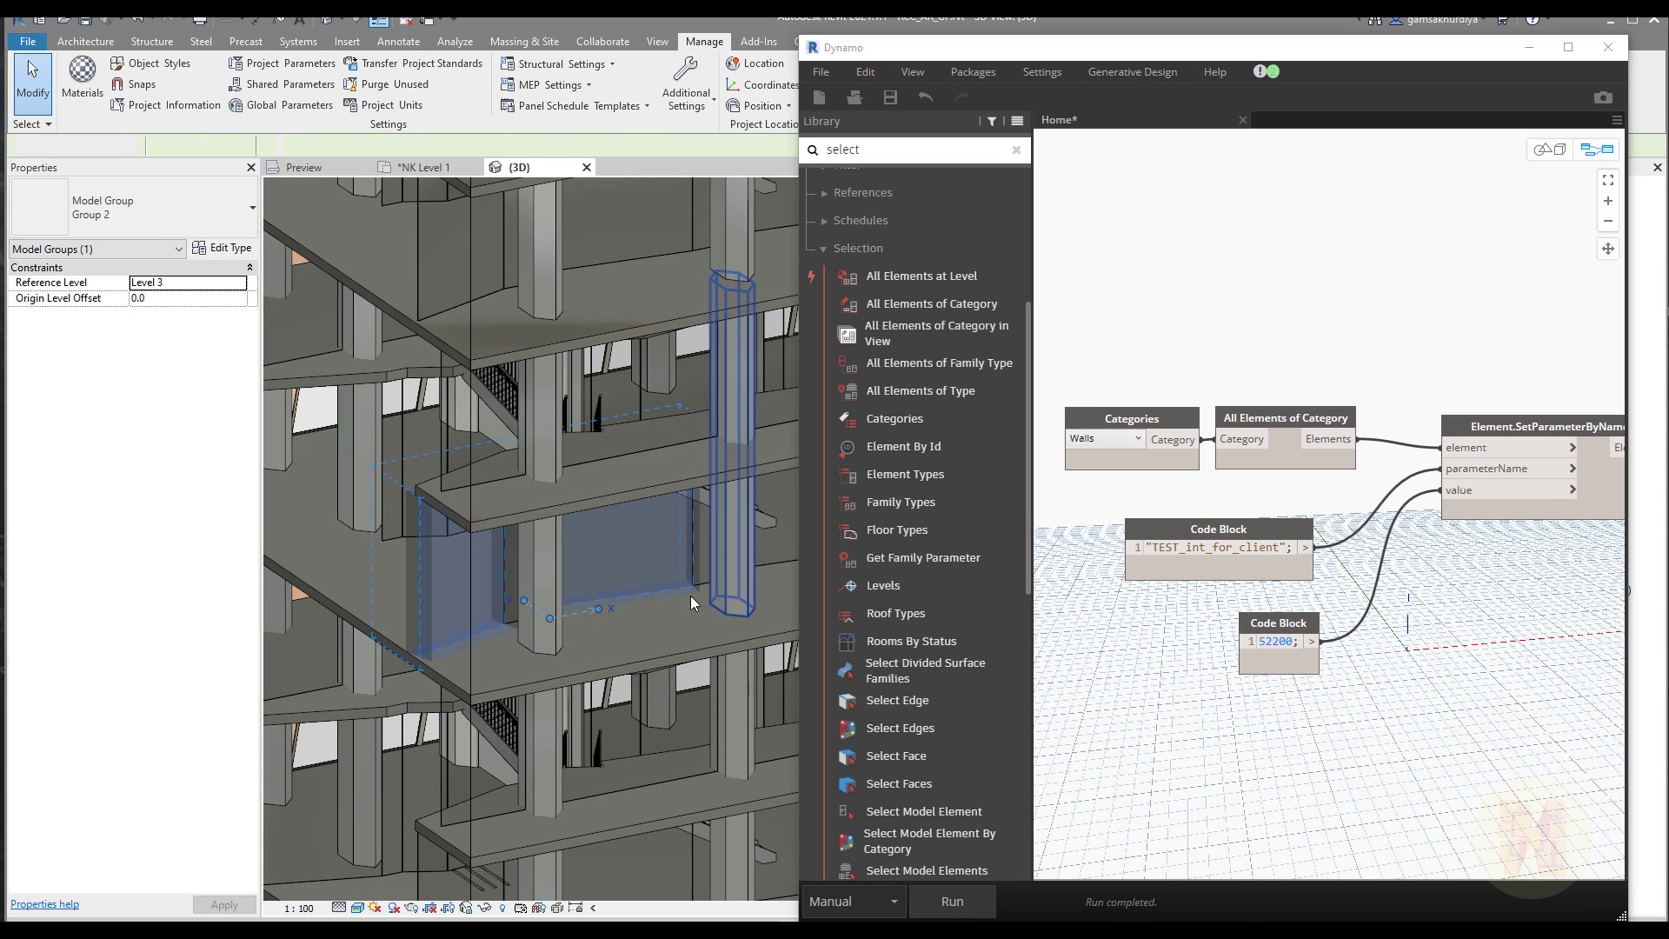
Select the curtain wall inside the Level 3 group to check its TEST_int_for_client value.
left_click(446, 598)
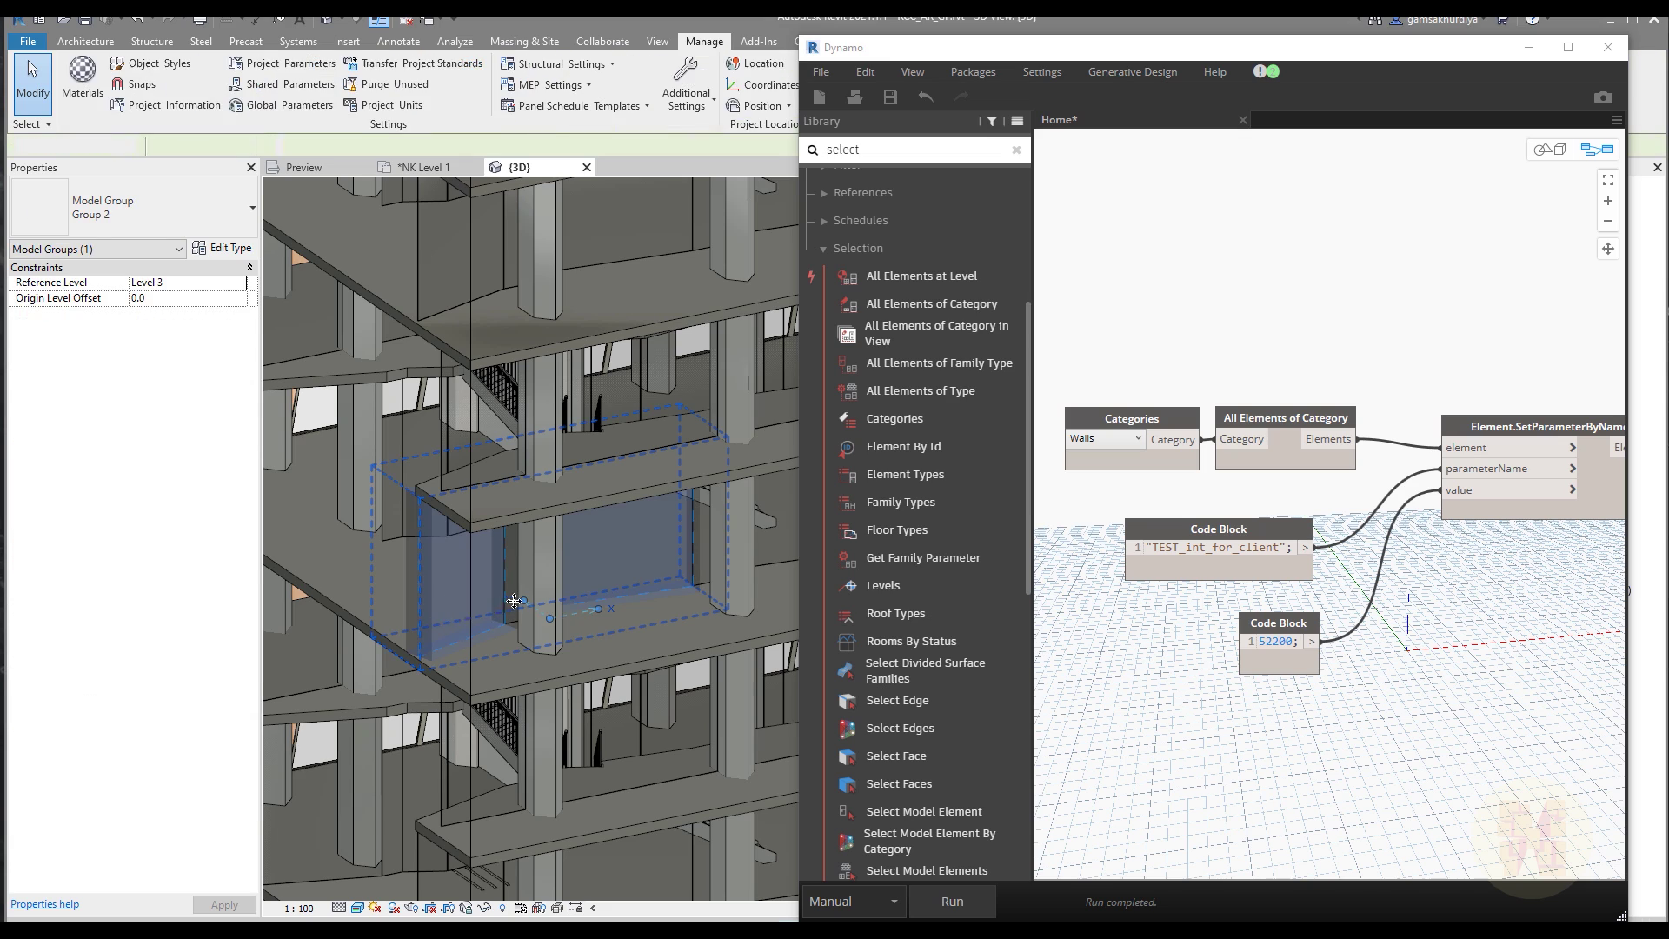
left_click(431, 608)
left_click(433, 611)
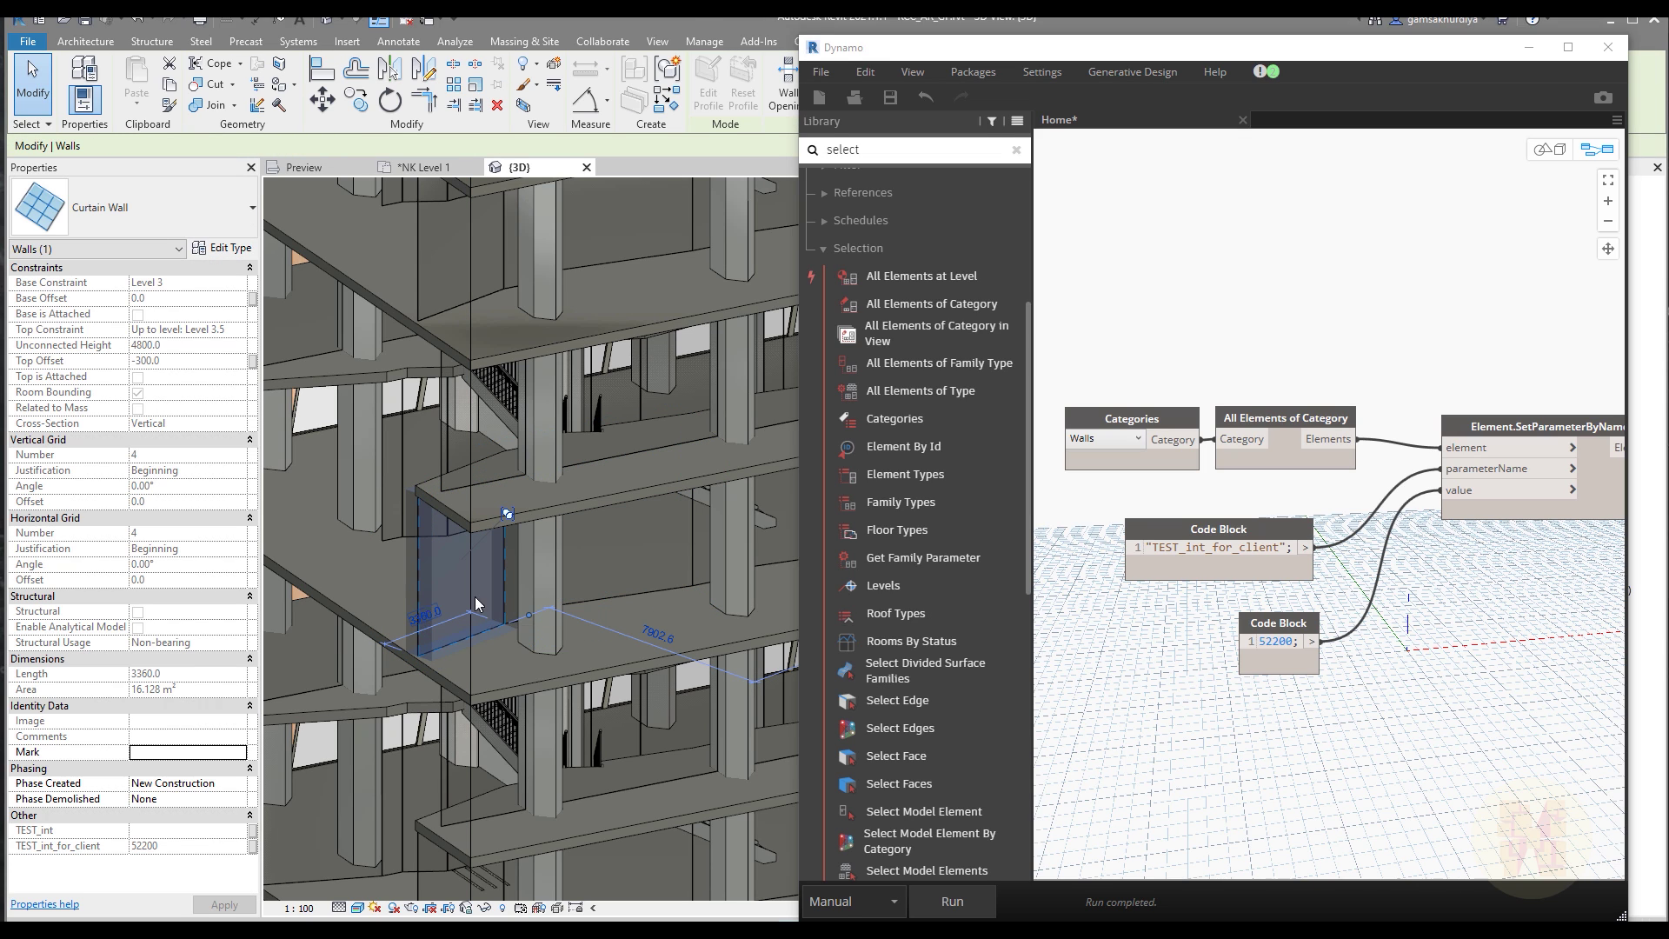
Copy the Level 3 curtain wall group and paste it aligned to Level 5.5.
left_click(660, 557)
scroll(661, 556, "down", 5)
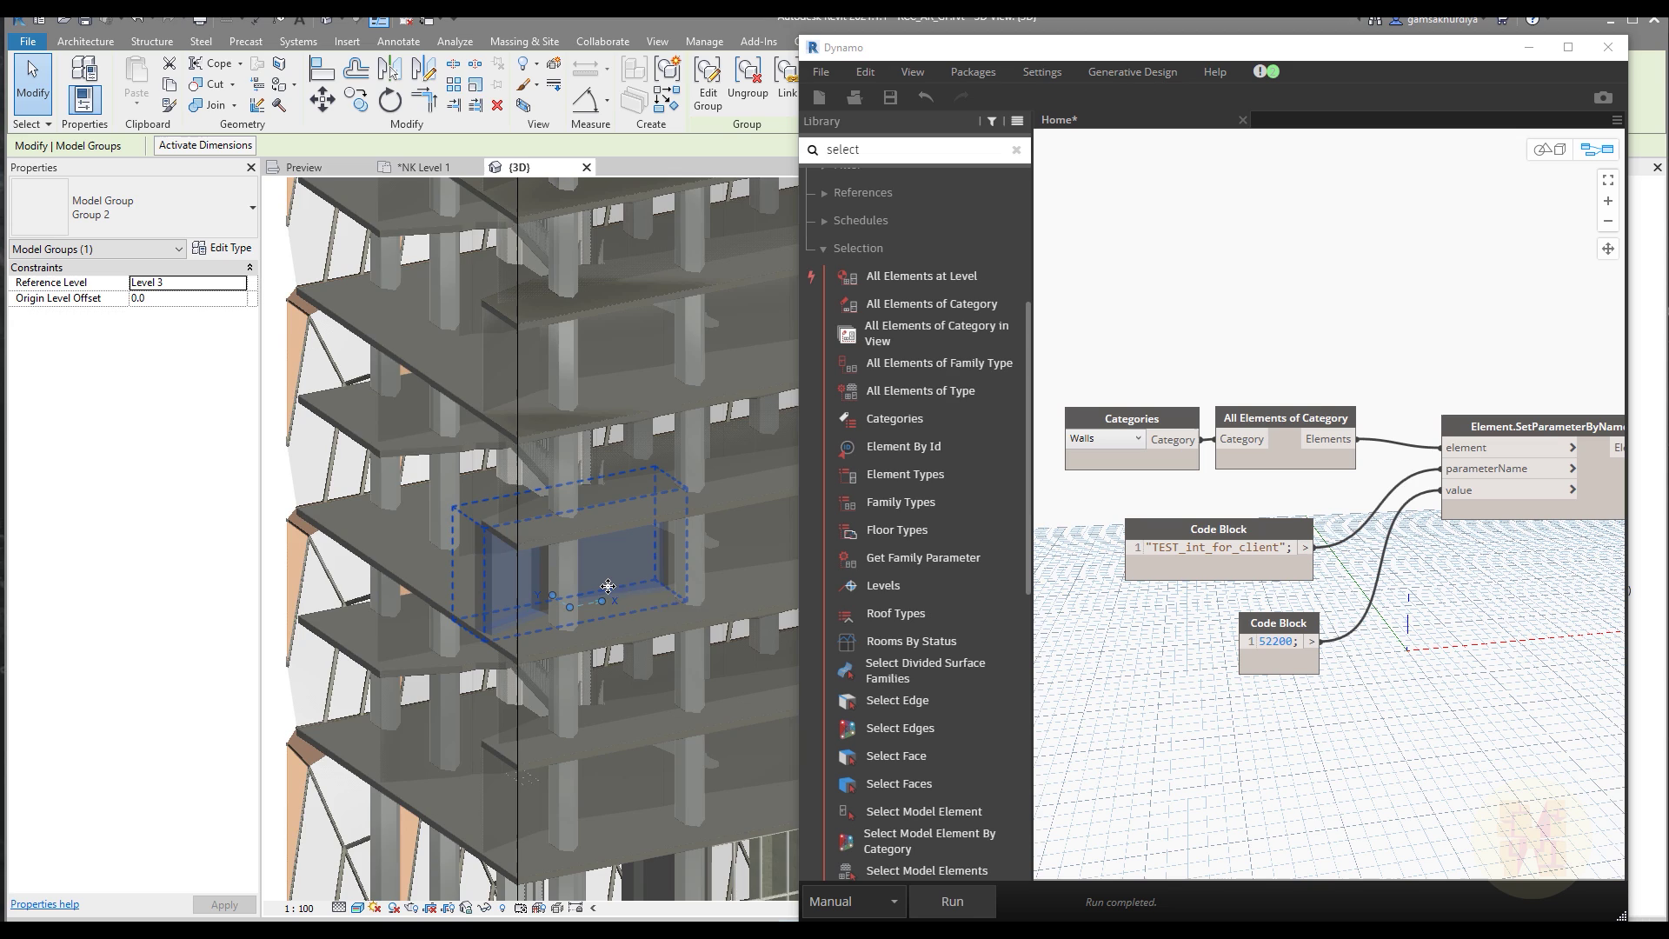
left_click(356, 100)
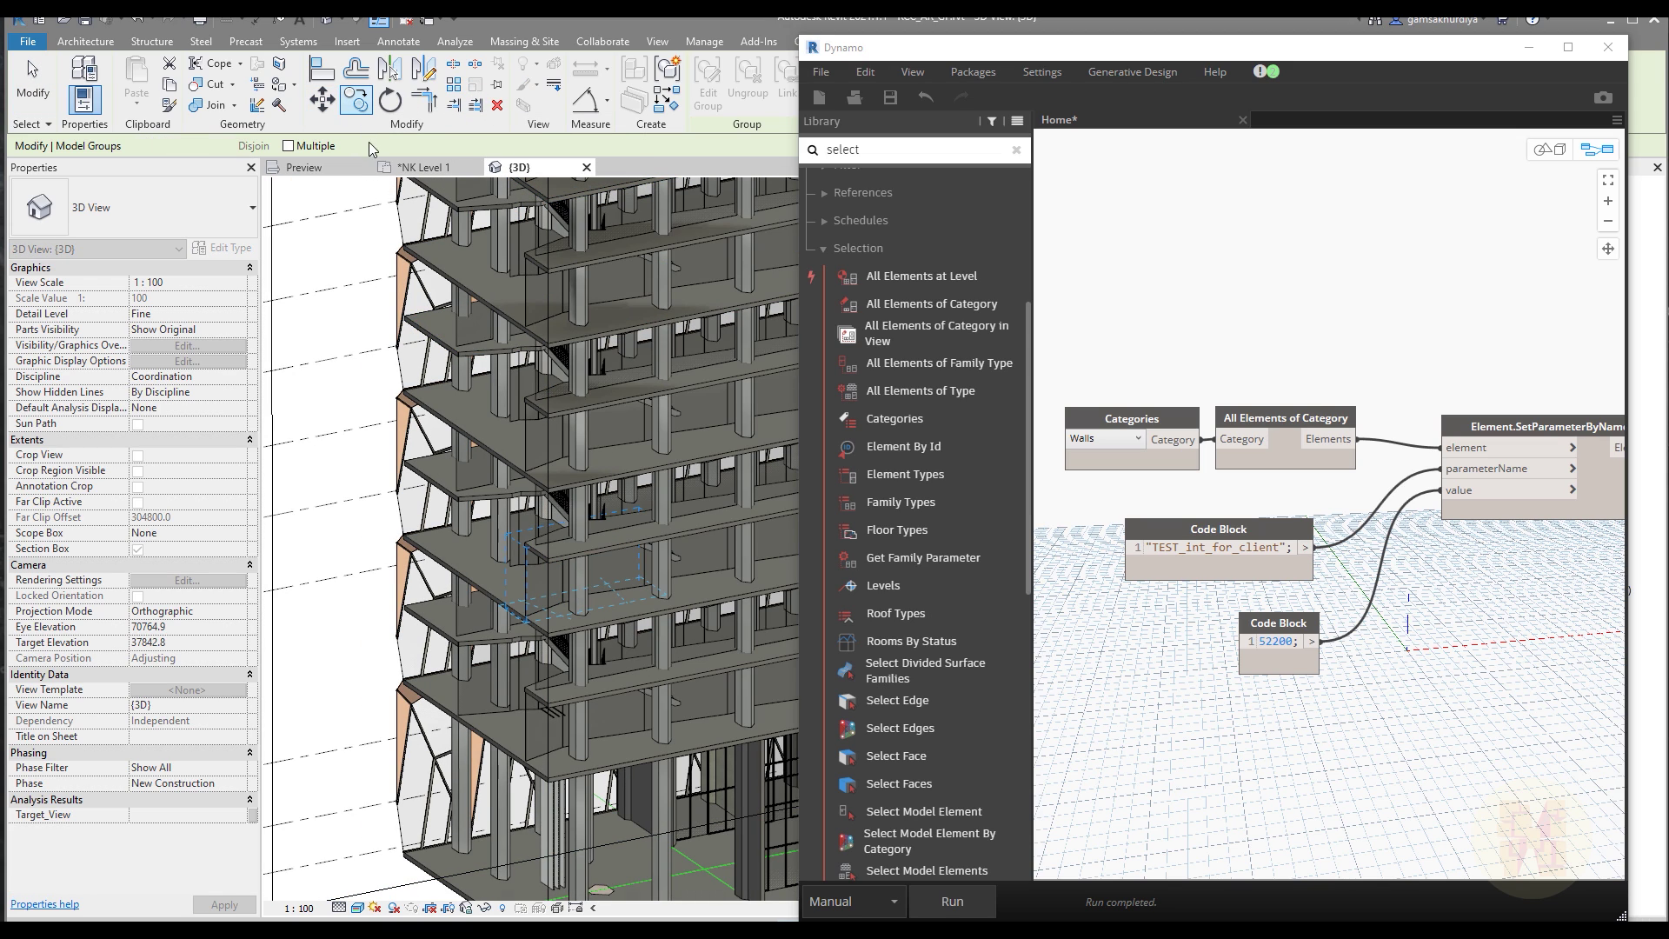
key("Escape")
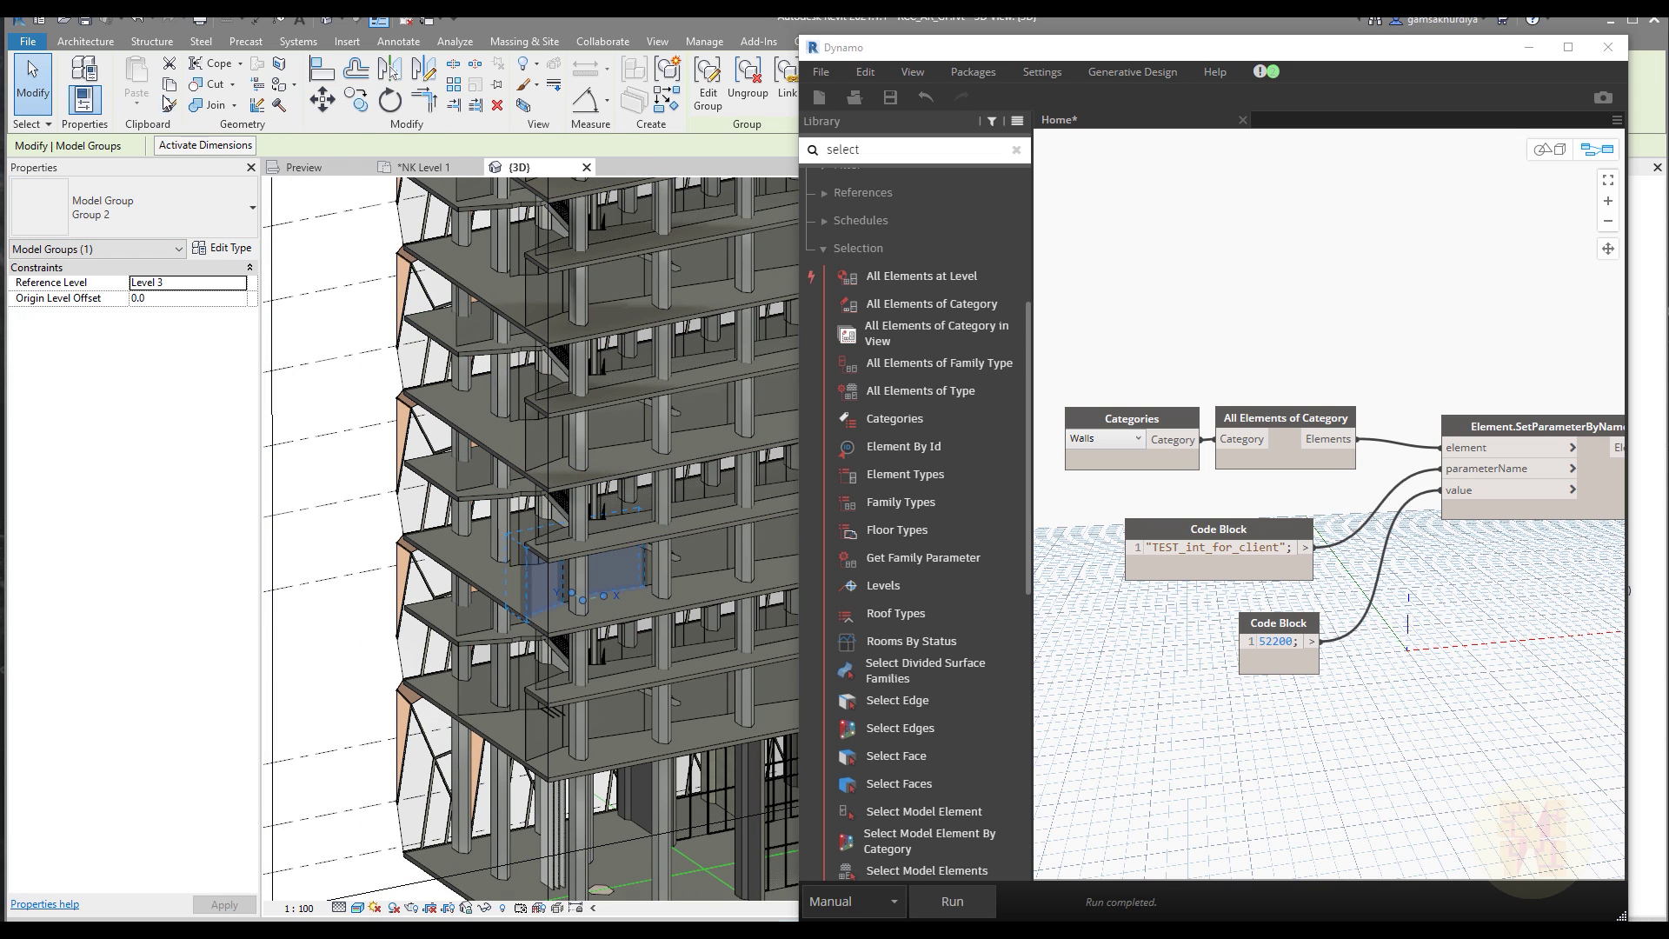
key("ctrl+c")
left_click(136, 103)
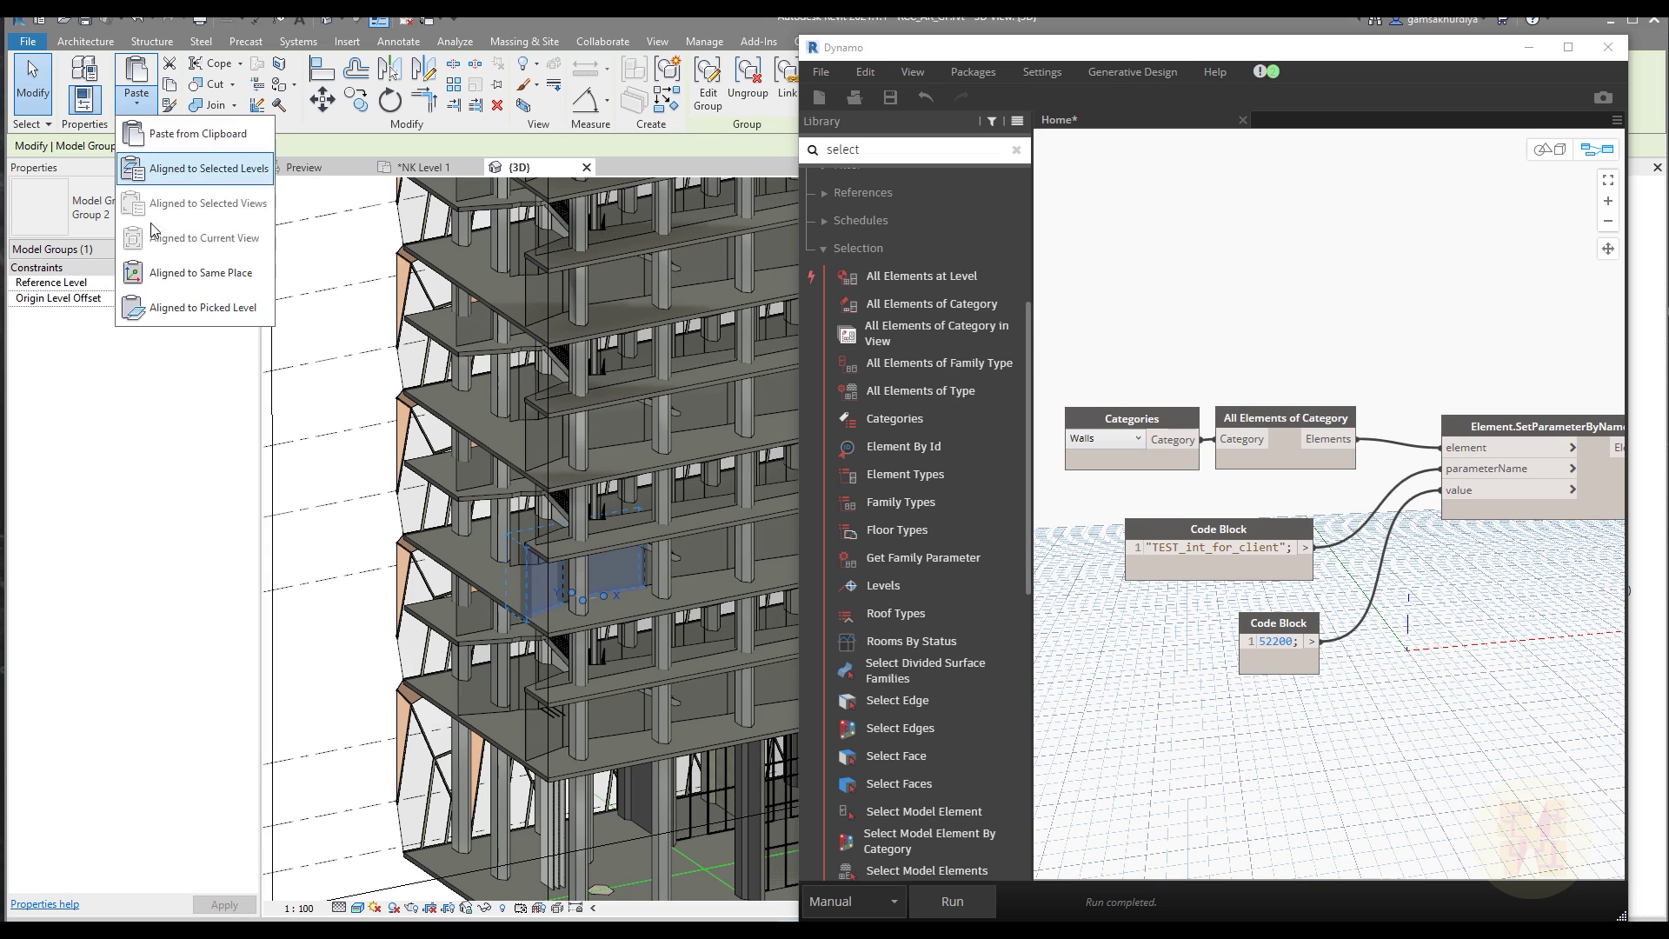
left_click(186, 167)
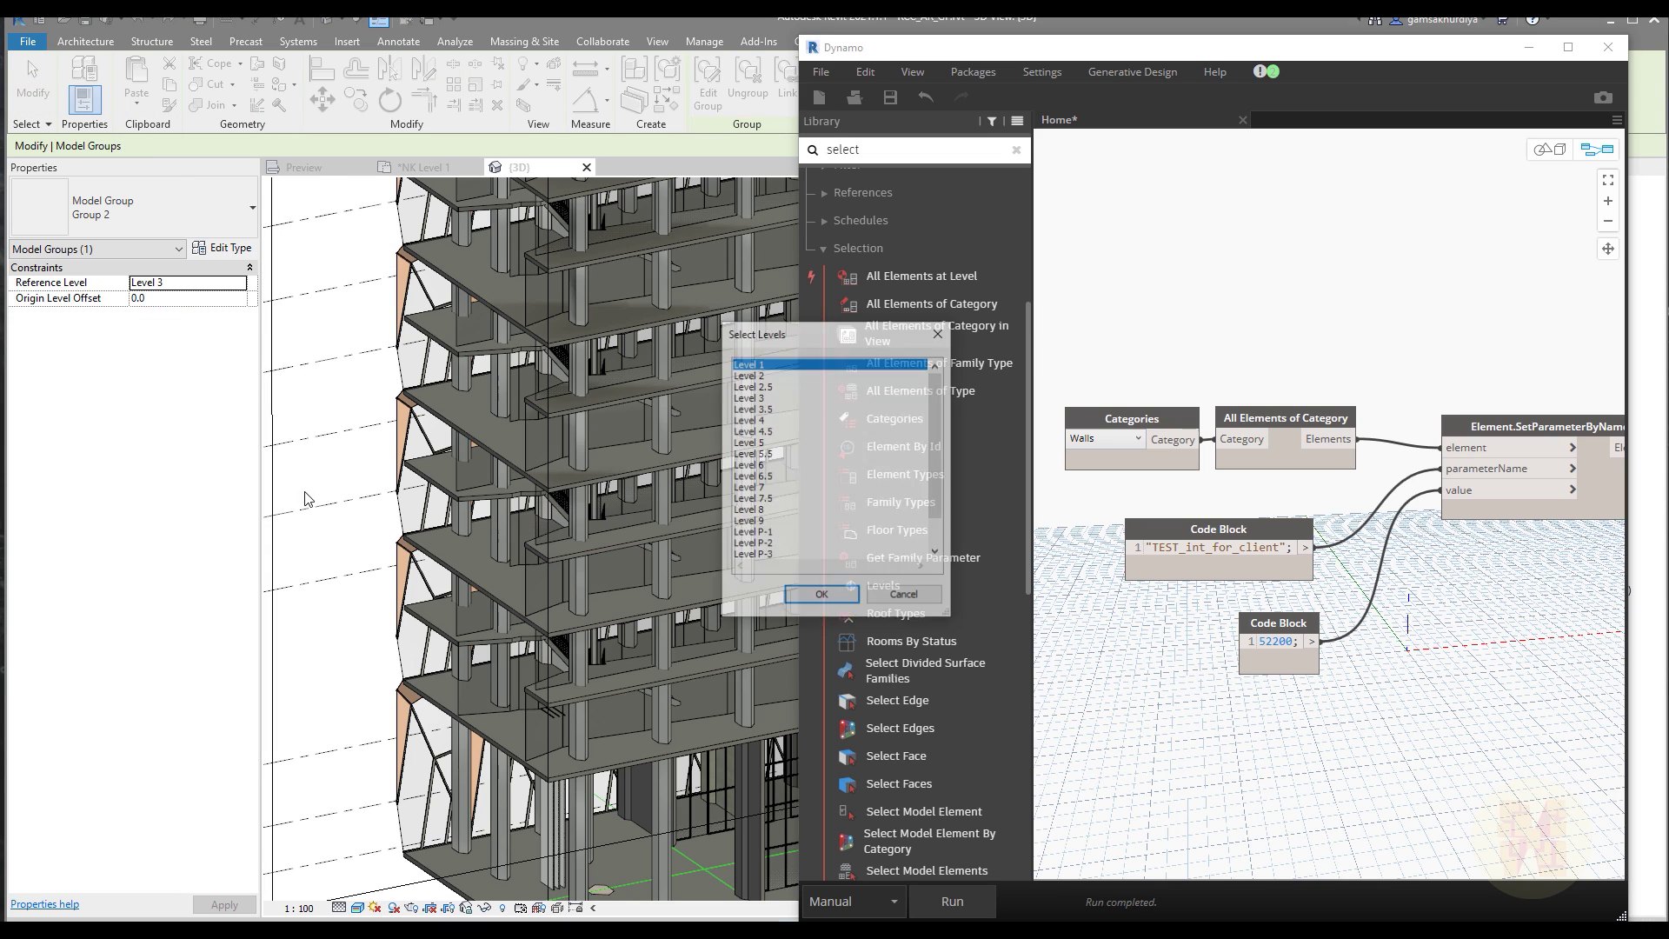
left_click(753, 453)
left_click(822, 596)
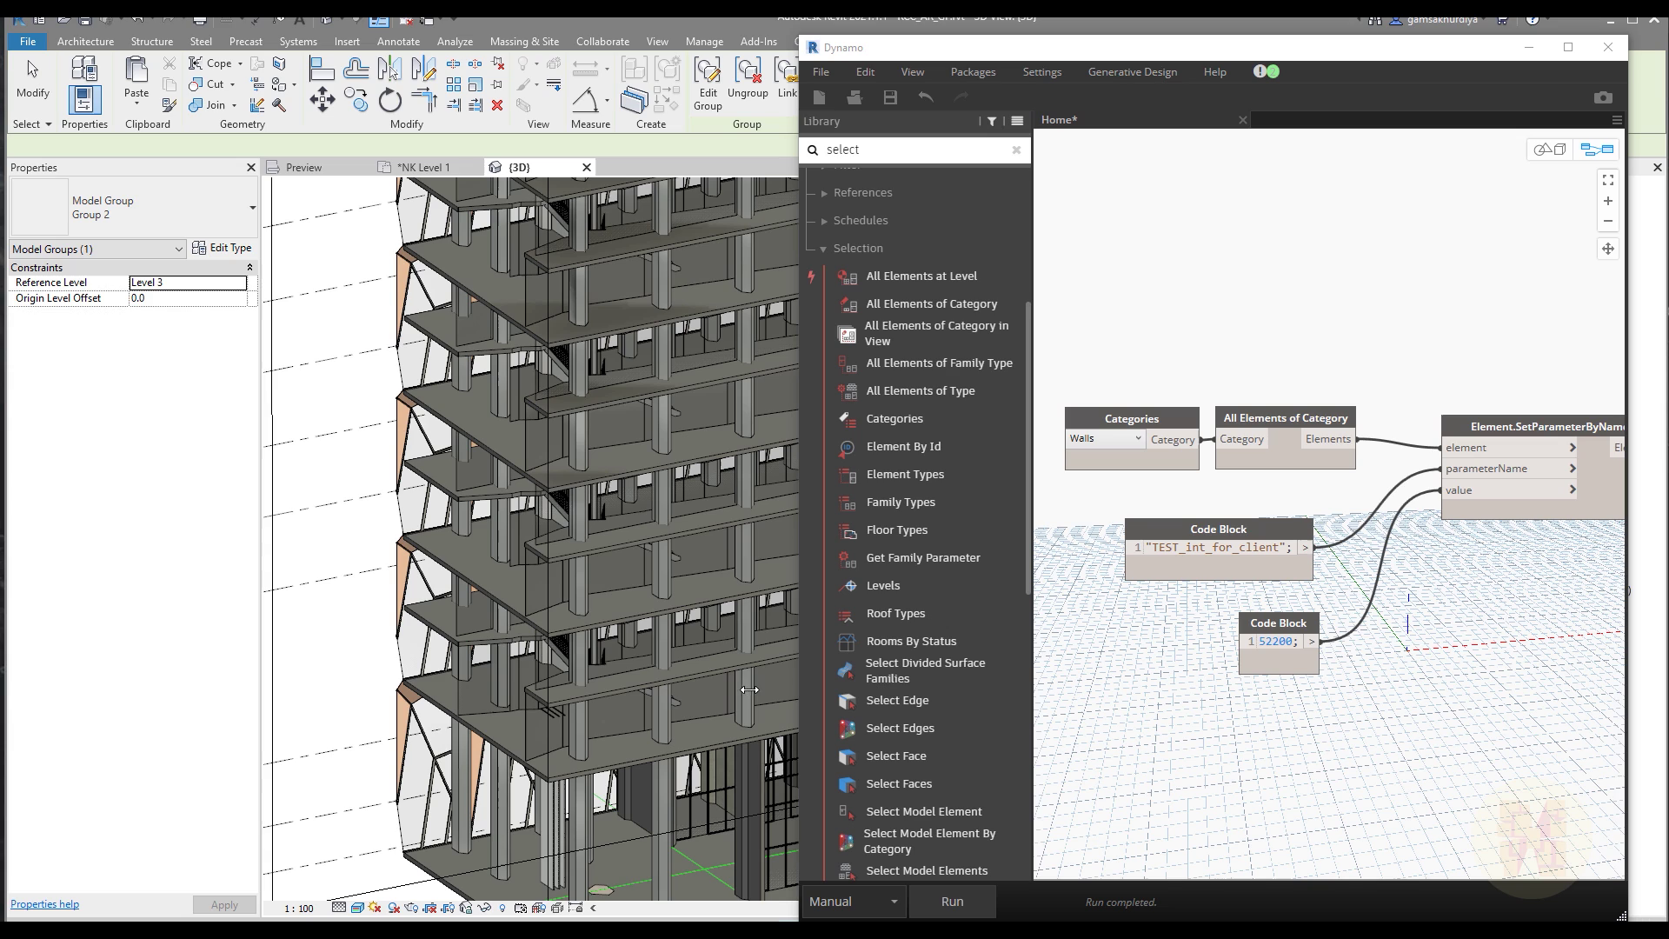
middle_click_drag(715, 692, 495, 295)
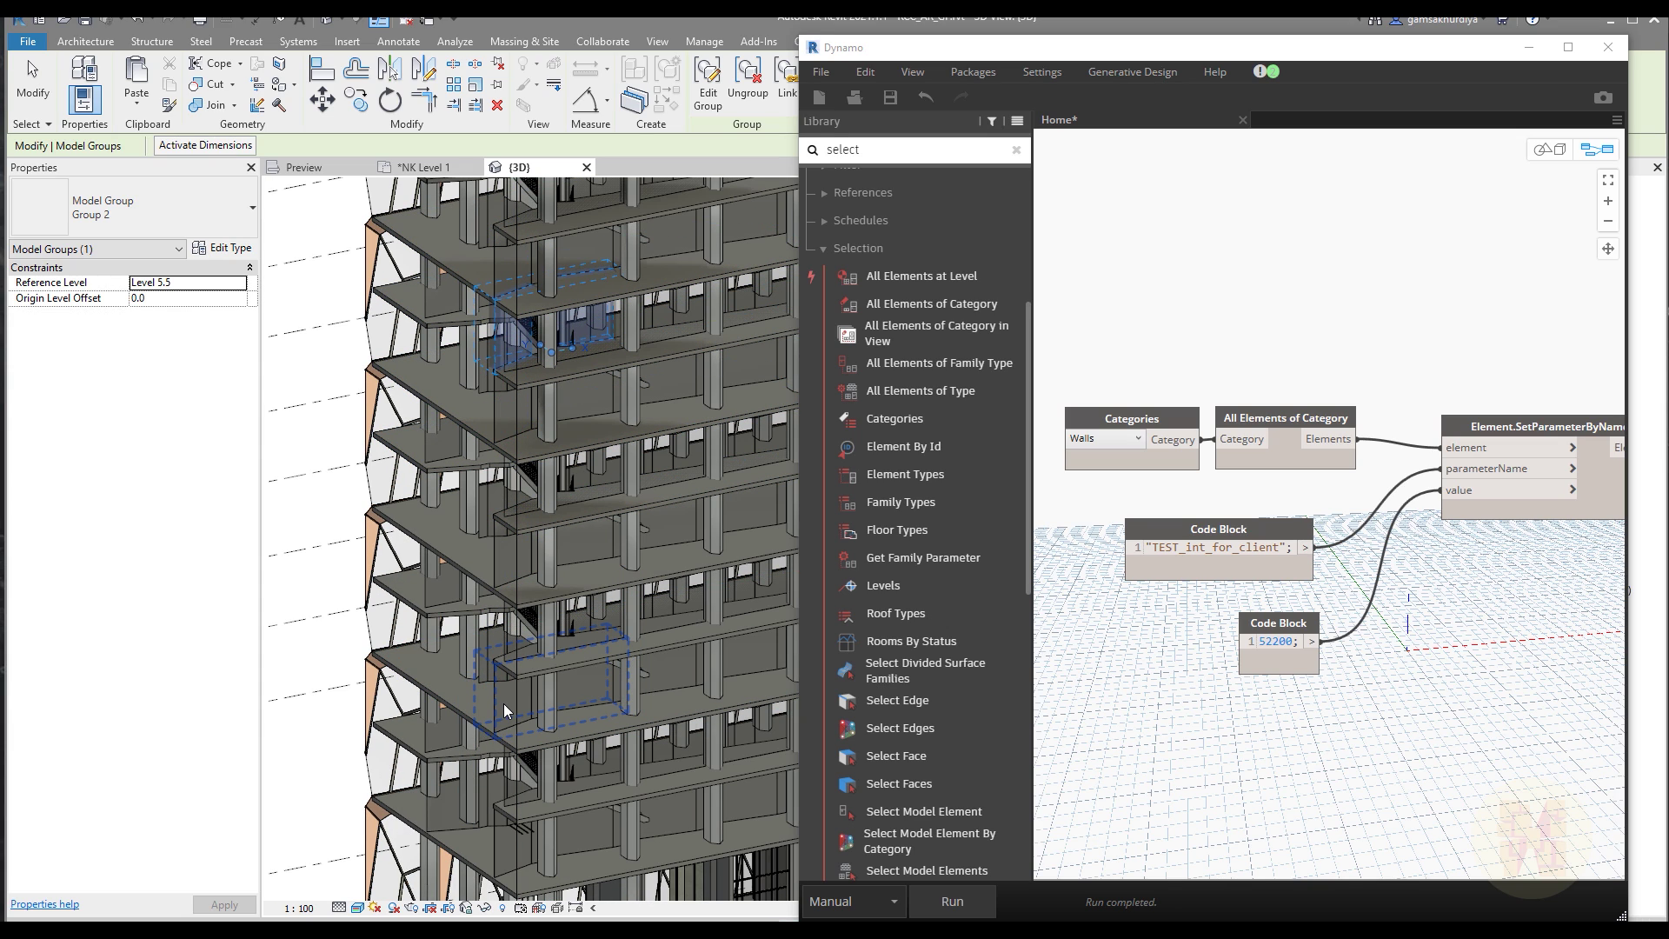
key("Escape")
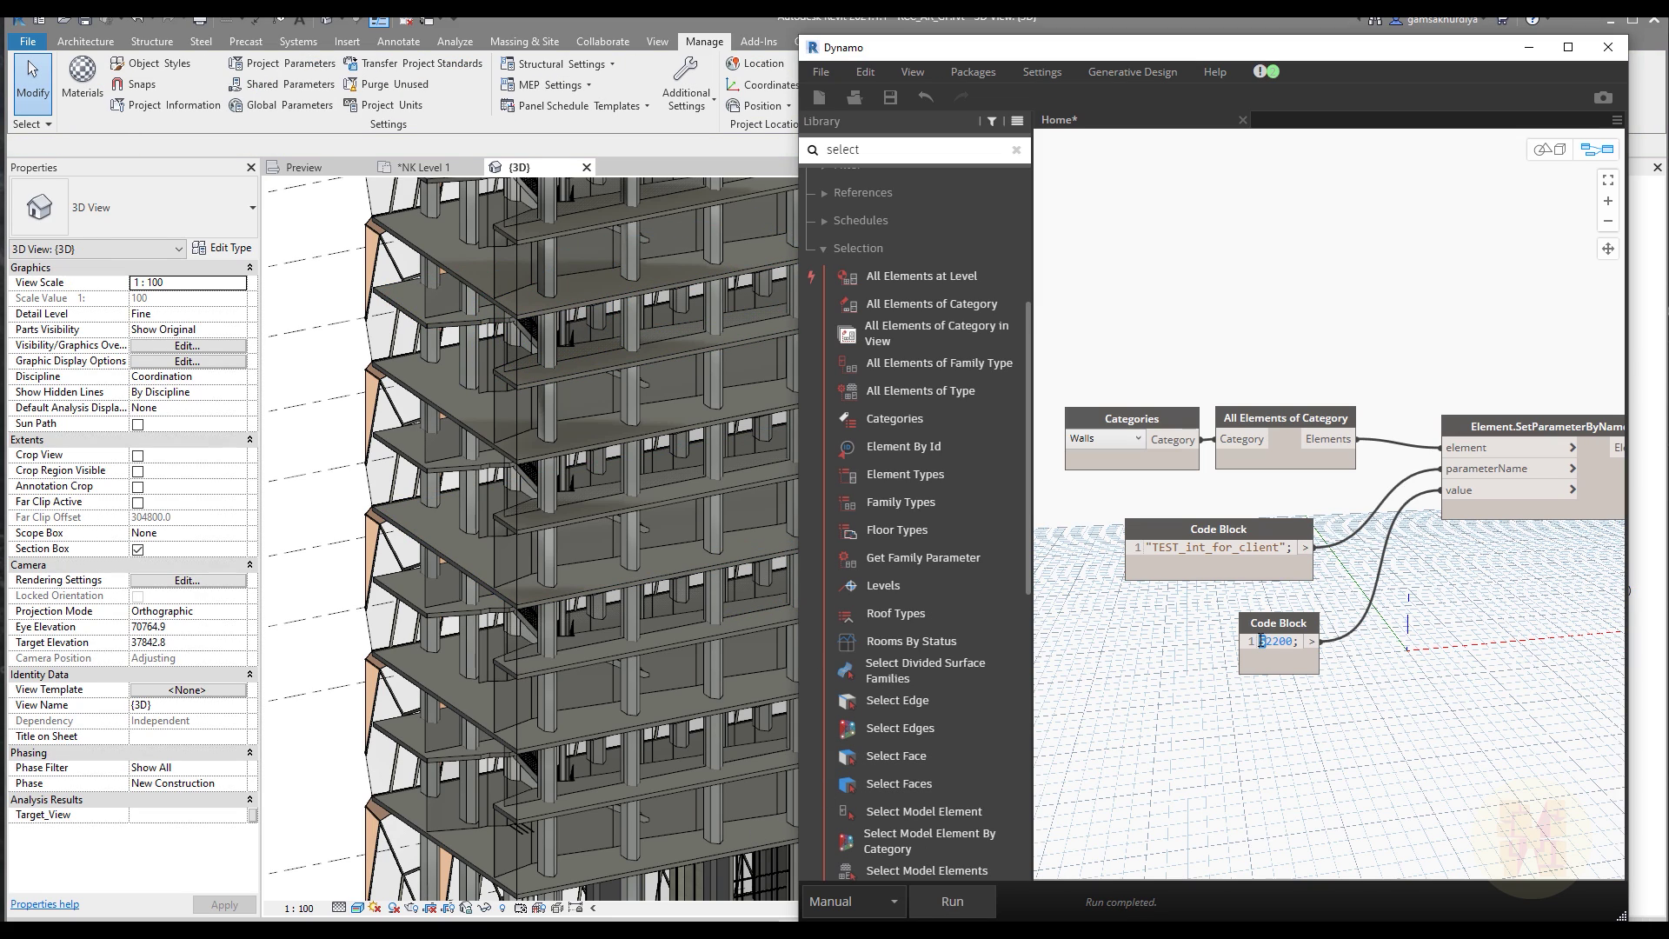
Change the Dynamo value to 62200, rerun the graph and ungroup the changed group instances to let the change proceed.
key("Delete")
type("6")
left_click(951, 909)
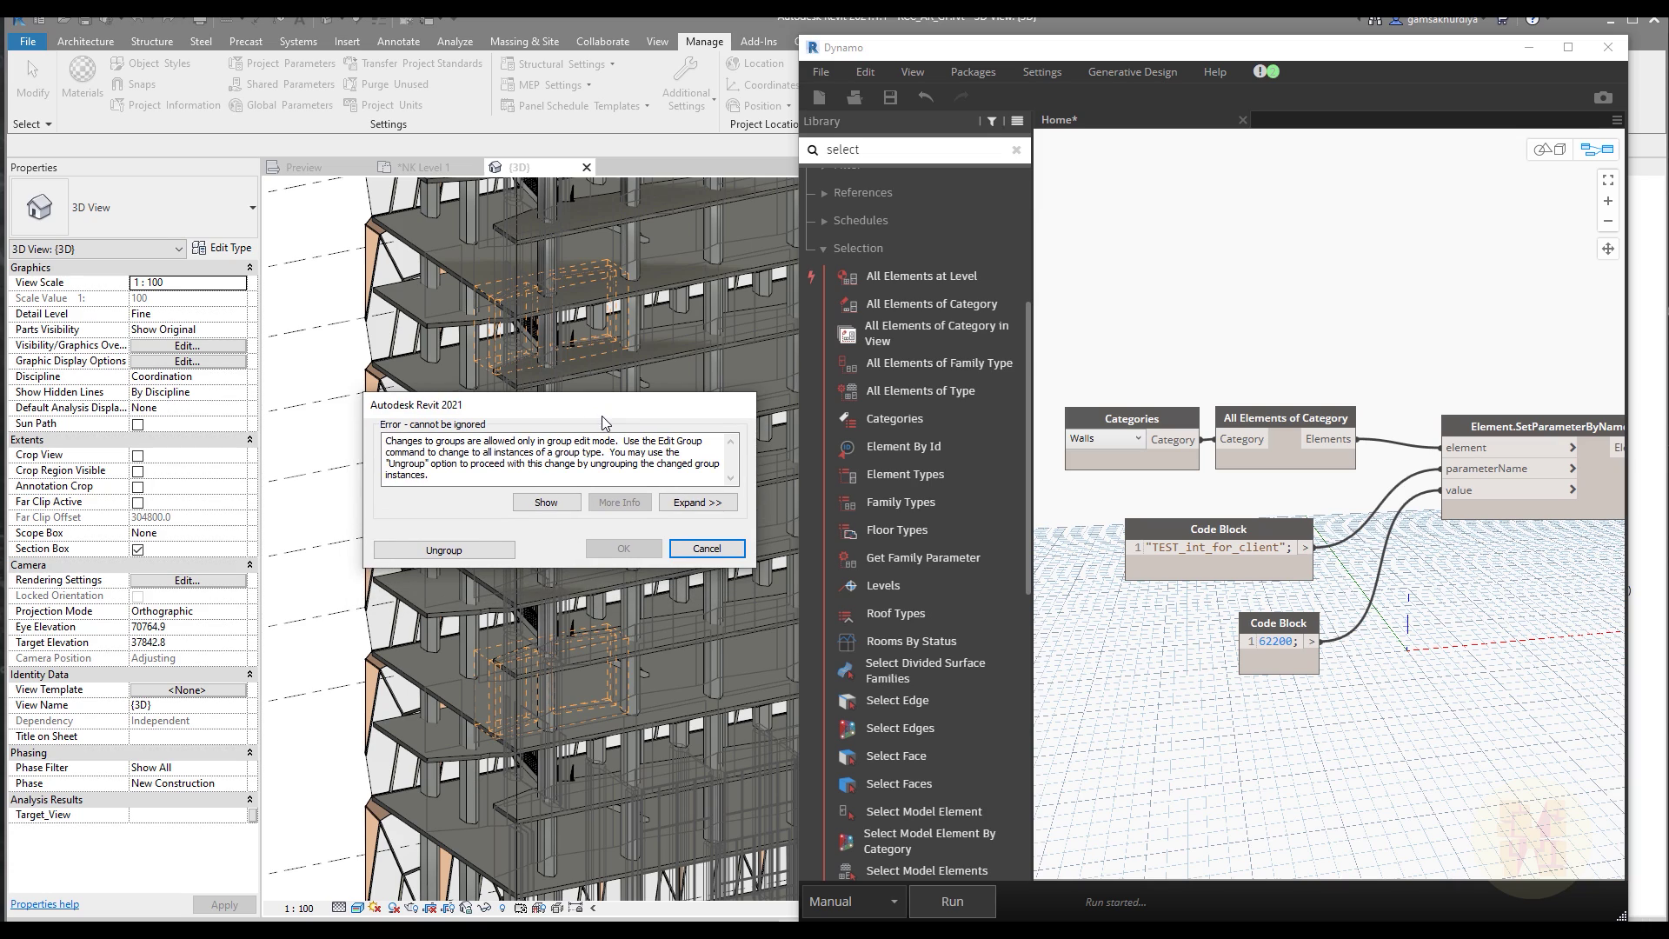
left_click(479, 551)
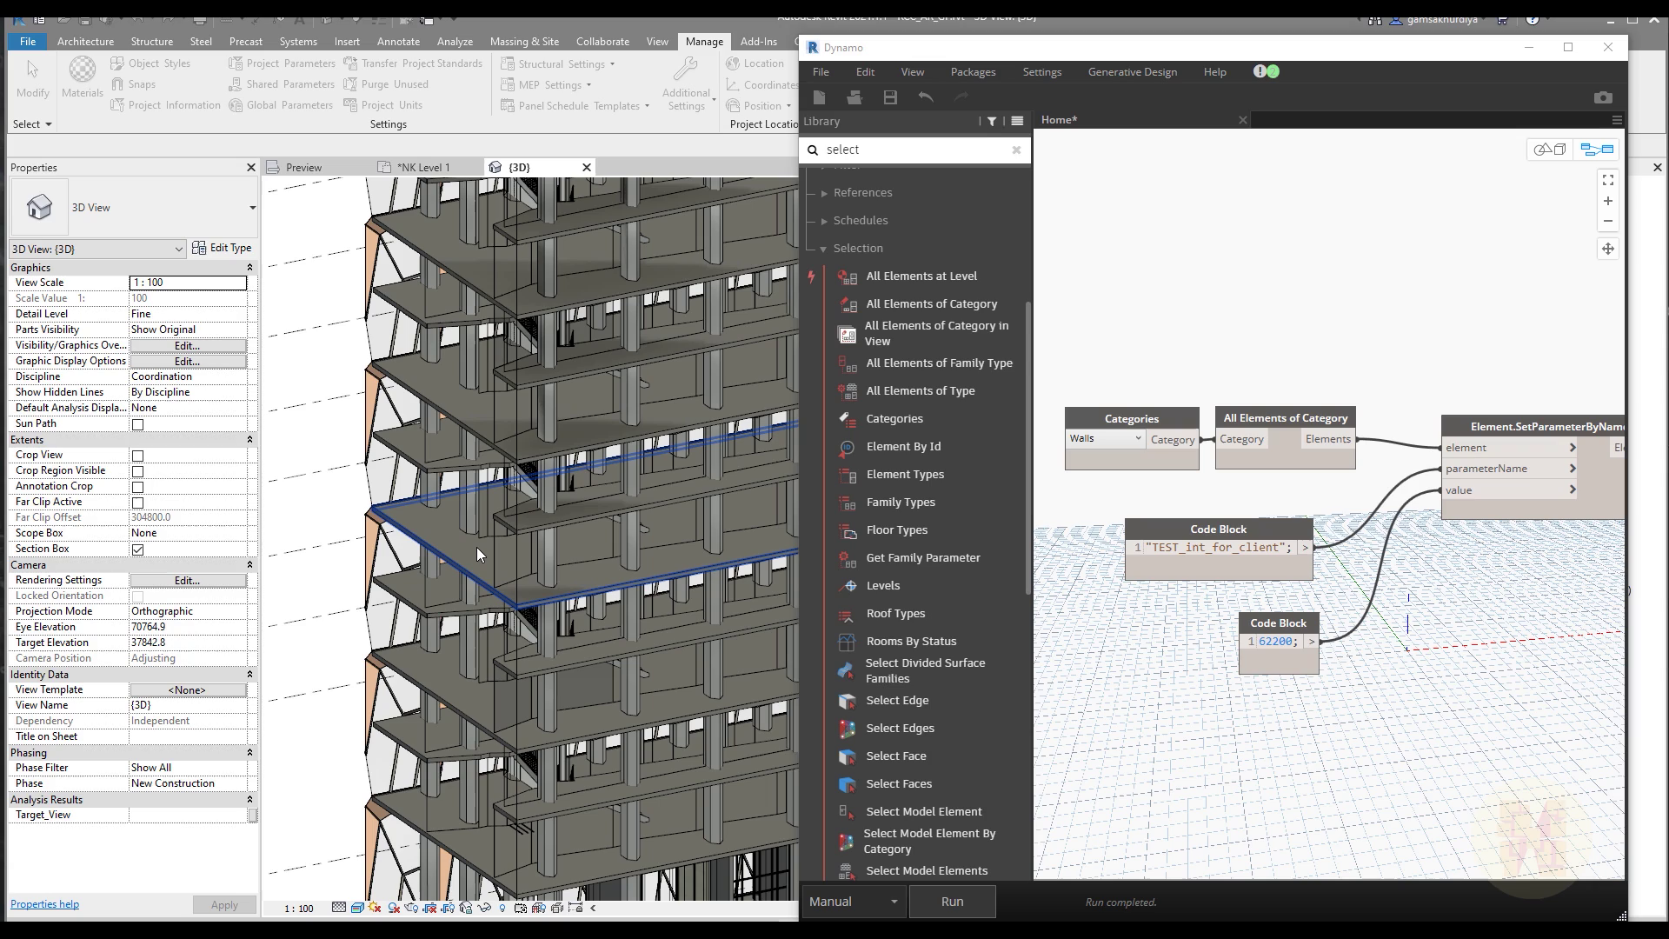